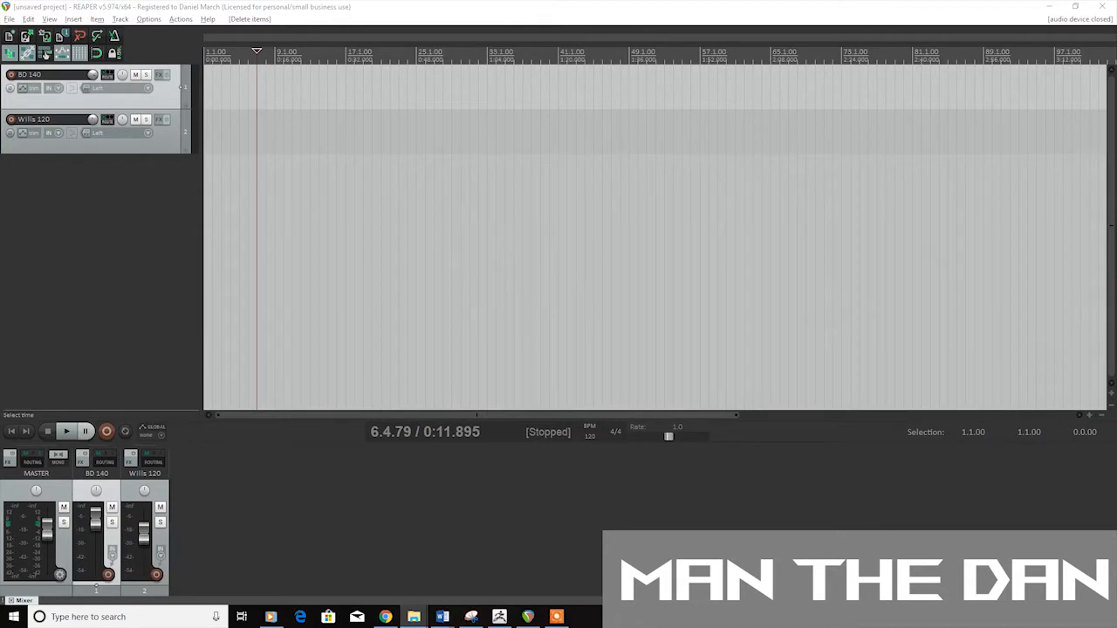
# Import the Blue Devils Drumline video onto the BD 140 track and the WILLS 'Woes vs. Whoas' song onto the Wills 120 track.
pyautogui.moveTo(1115, 122); pyautogui.dragTo(209, 100)
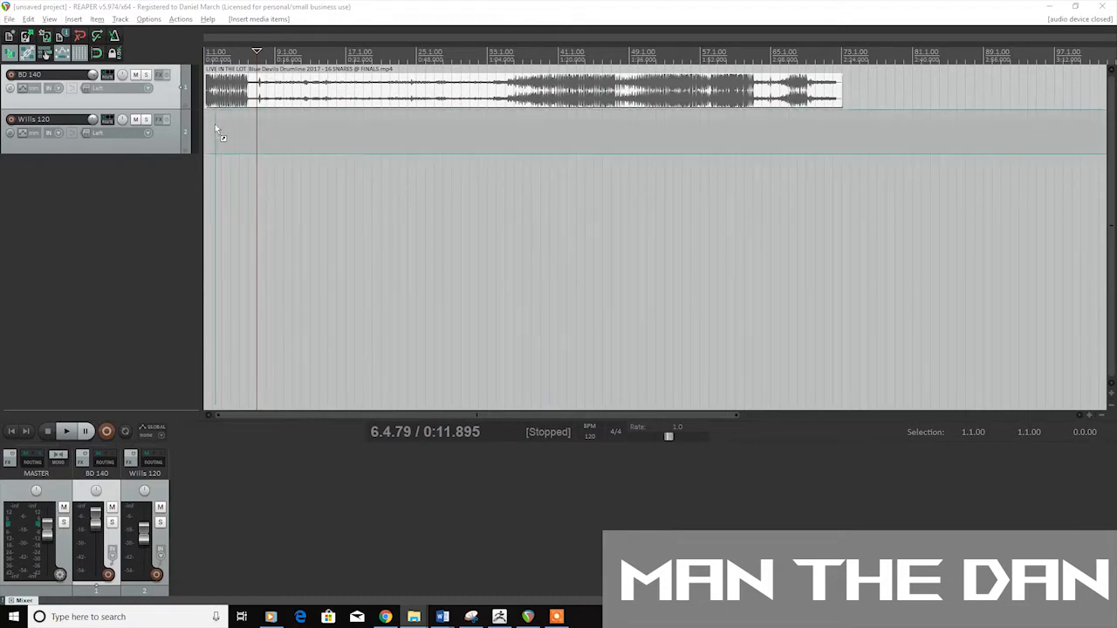
pyautogui.moveTo(202, 130); pyautogui.dragTo(202, 127)
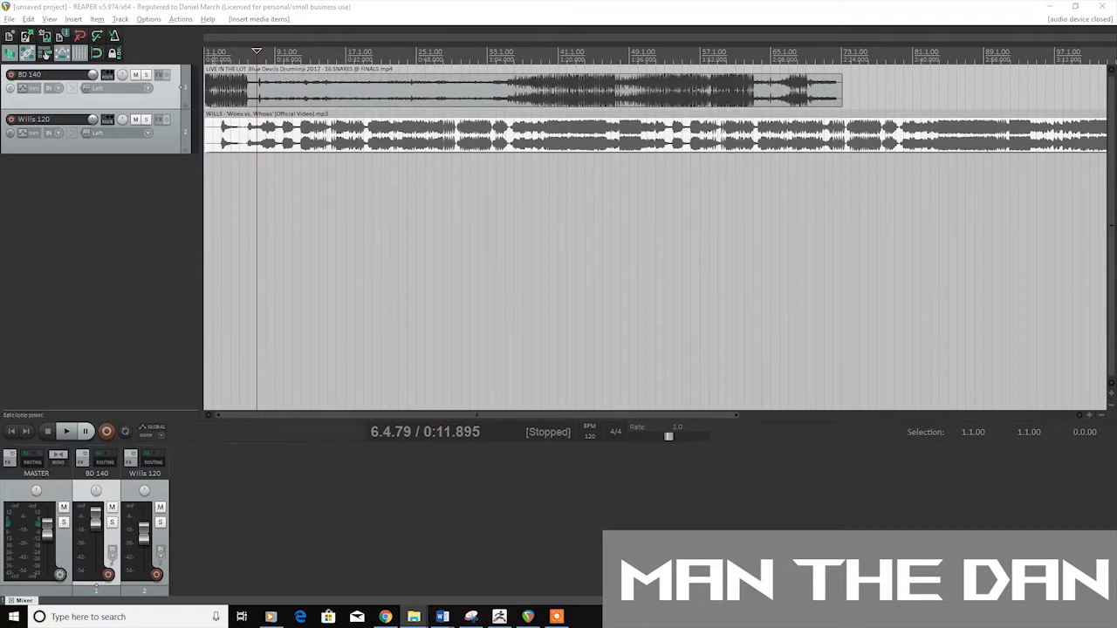
# Set the project tempo to 100 BPM and clear the time selection.
pyautogui.click(213, 56)
pyautogui.click(589, 435)
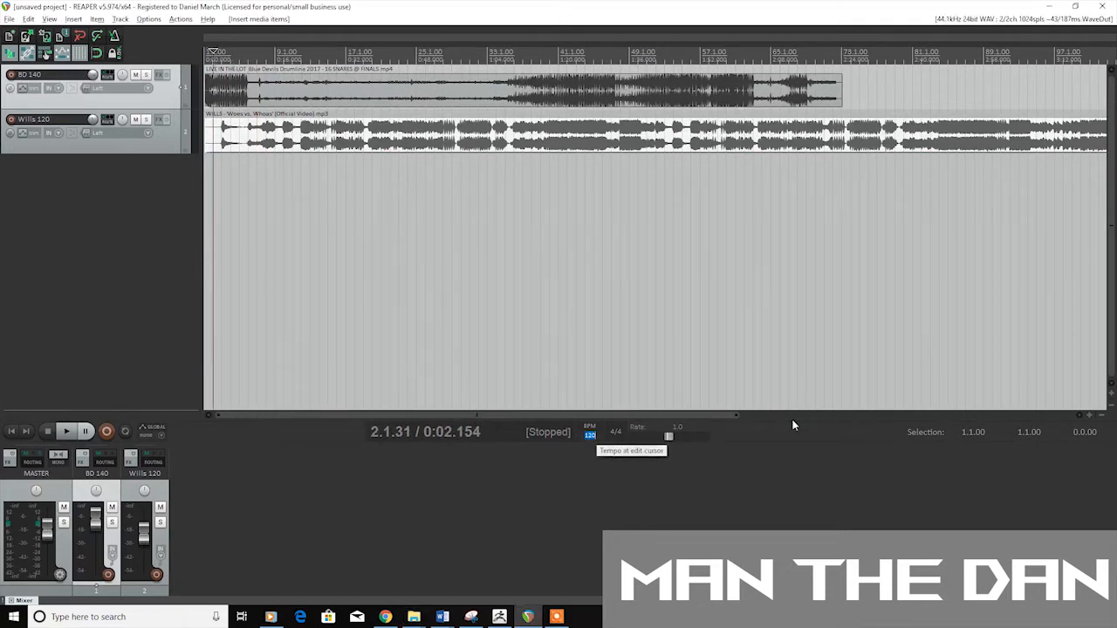
pyautogui.moveTo(373, 205); pyautogui.dragTo(381, 205)
pyautogui.hotkey('alt', 'Return')
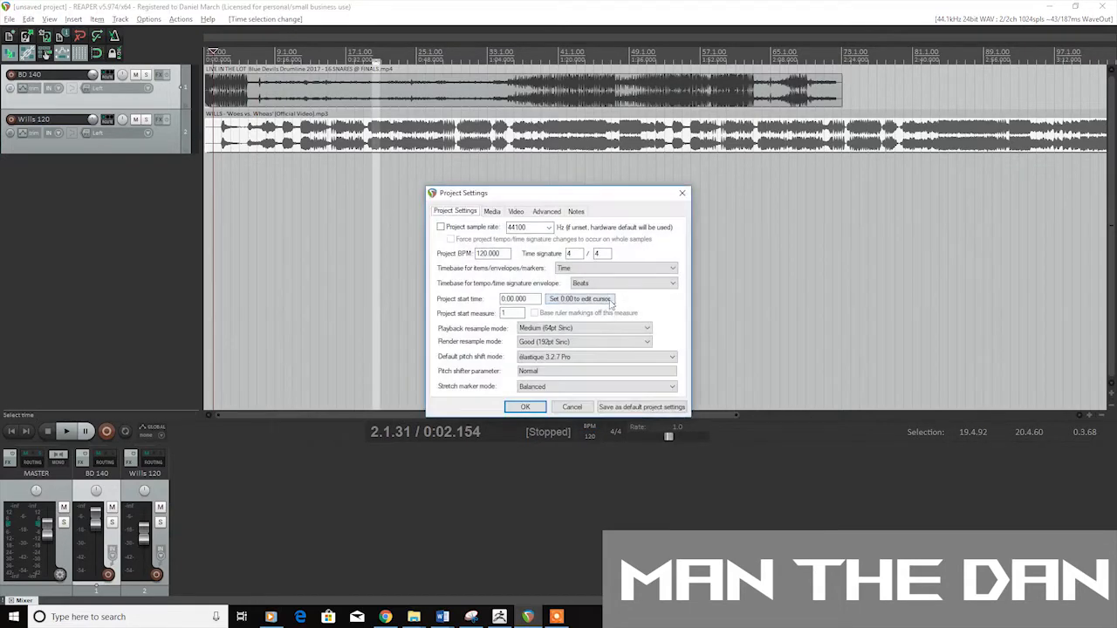
pyautogui.click(681, 193)
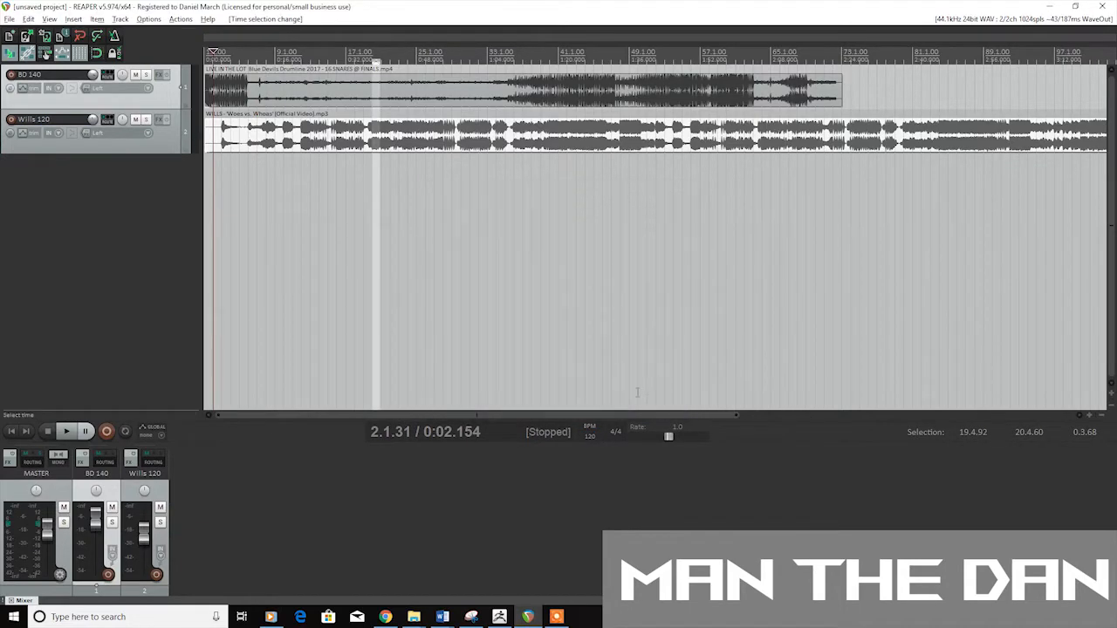
pyautogui.write('100')
pyautogui.press('Return')
pyautogui.press('Escape')
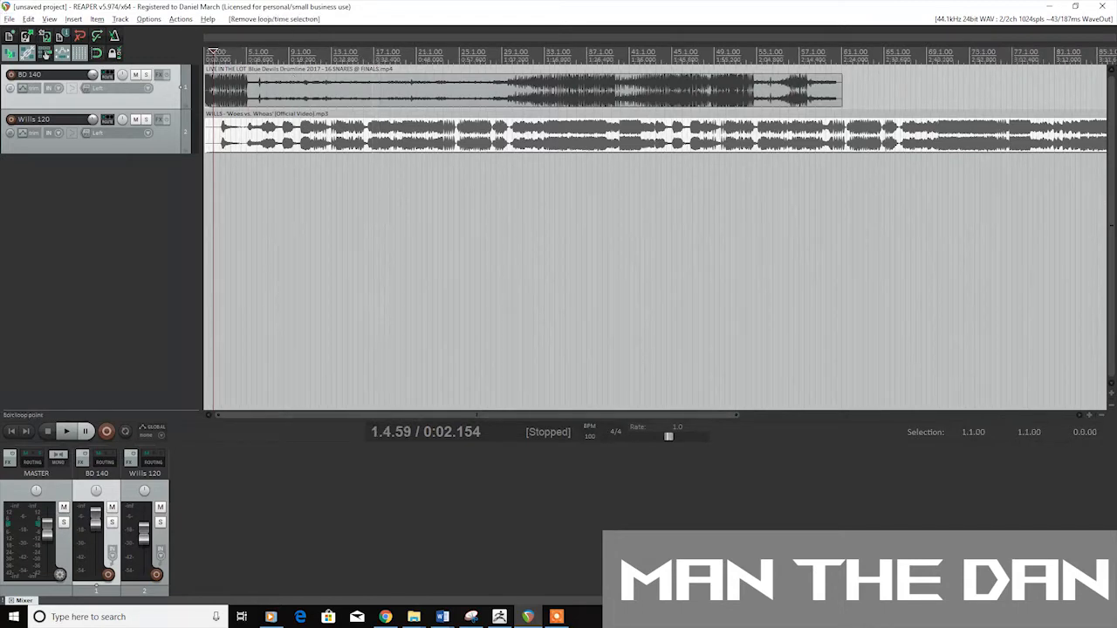
# Solo the Wills 120 track and trim the start of its audio item to about bar 6.
pyautogui.moveTo(215, 48); pyautogui.dragTo(5, 58)
pyautogui.click(172, 136)
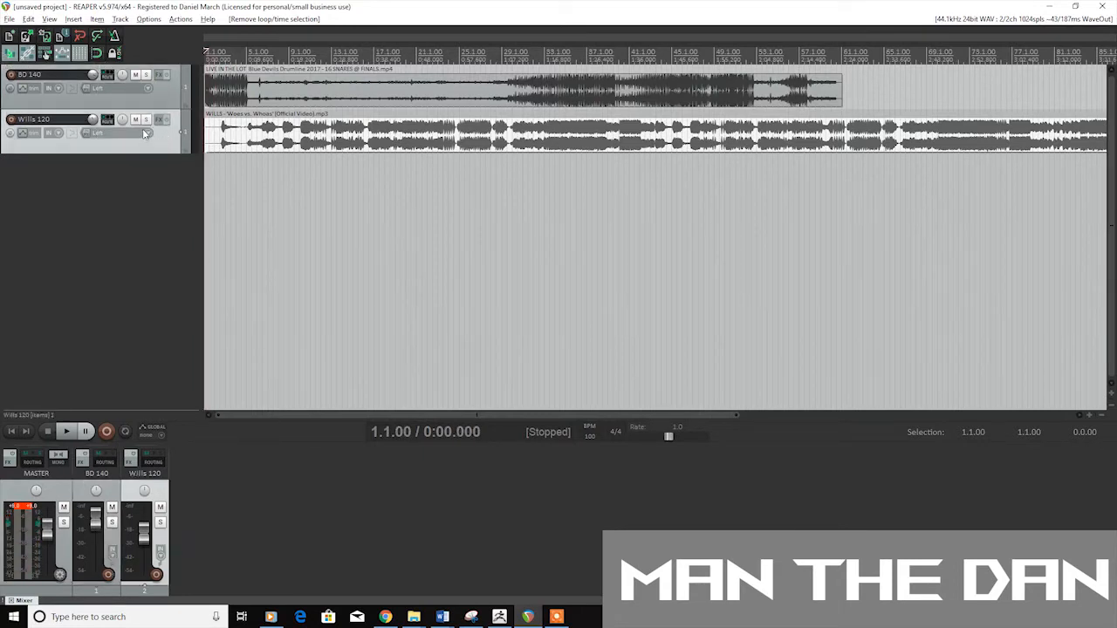
pyautogui.click(146, 119)
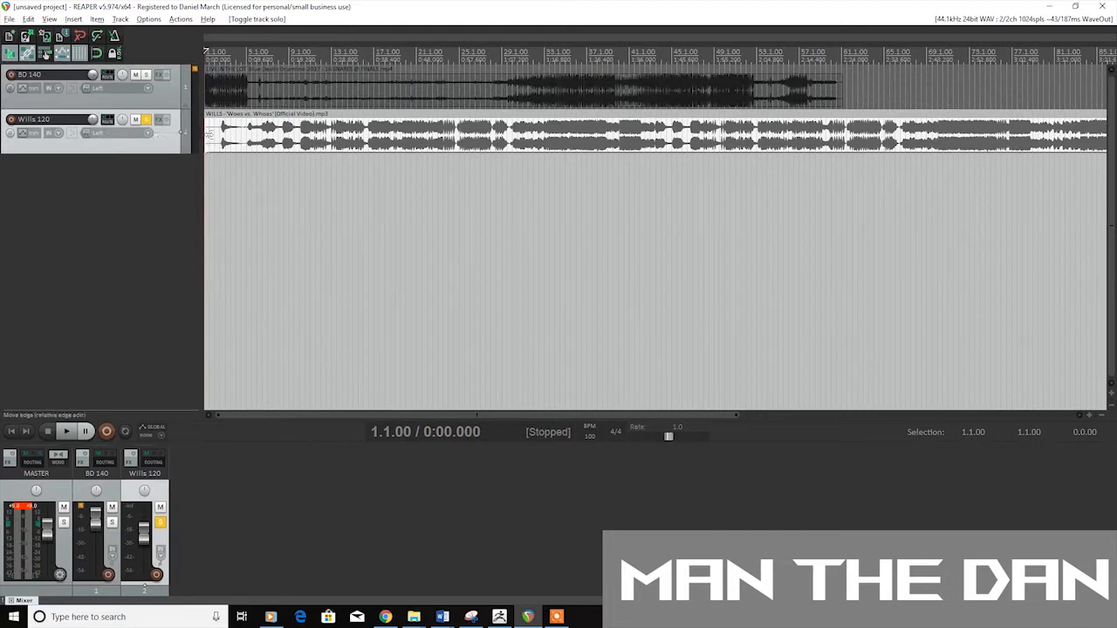
pyautogui.moveTo(205, 134); pyautogui.dragTo(257, 133)
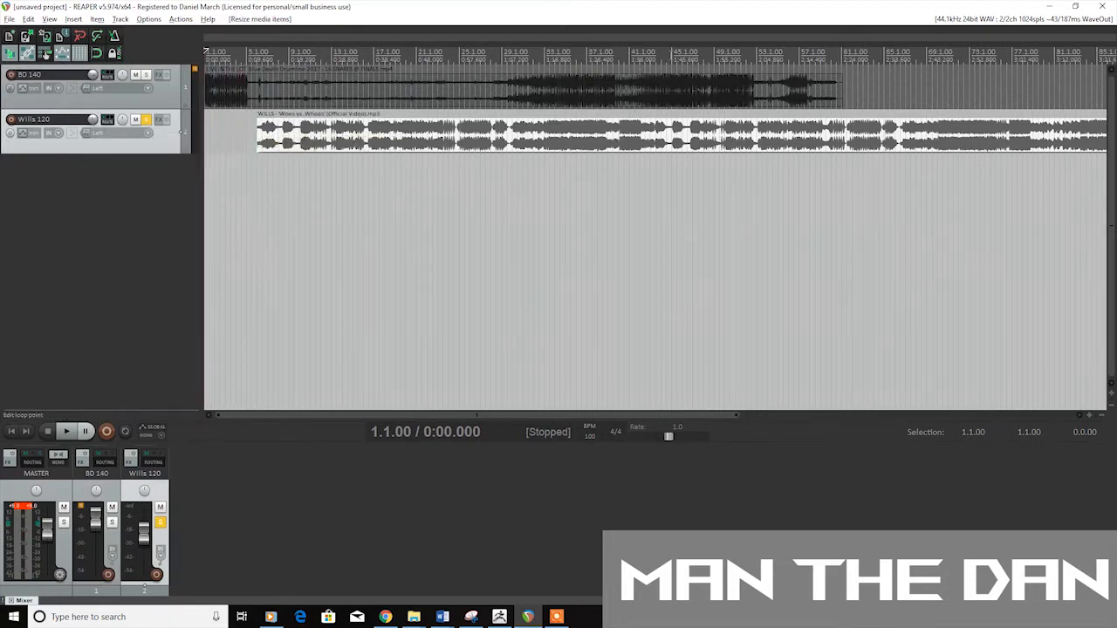
# Audition the Wills song from about bar 69 to look for the start of its loud section.
pyautogui.click(808, 53)
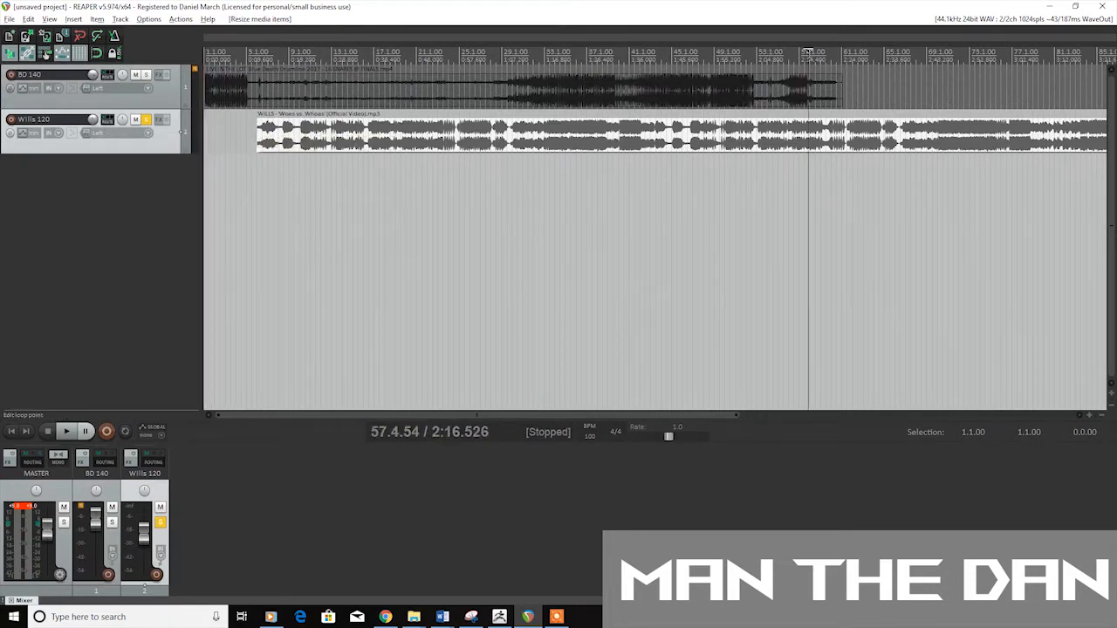
pyautogui.click(913, 54)
pyautogui.click(928, 52)
pyautogui.press('space')
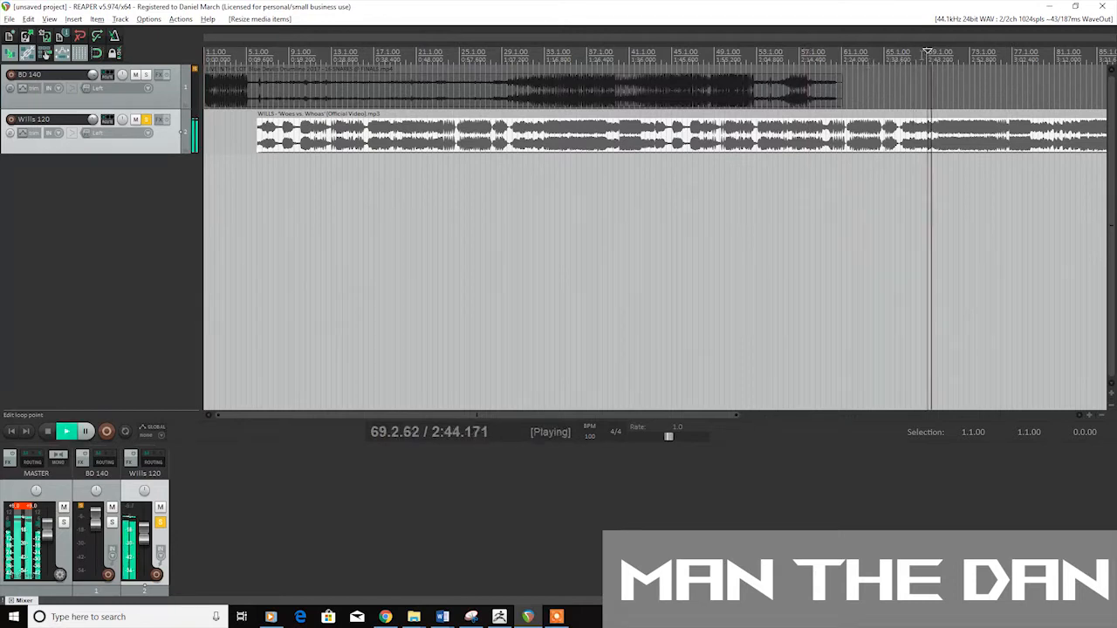
pyautogui.press('space')
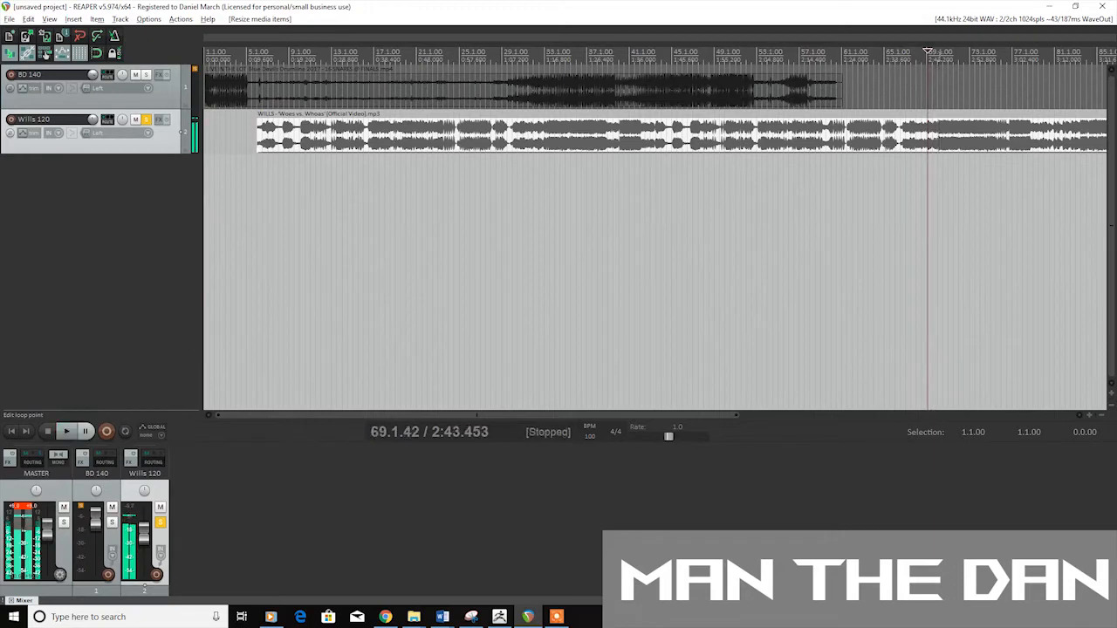
# Place the edit cursor at about 2:45.9, where the loud section of the Wills waveform begins, and check the spot by playback.
pyautogui.click(938, 52)
pyautogui.scroll(8, 824, 86)
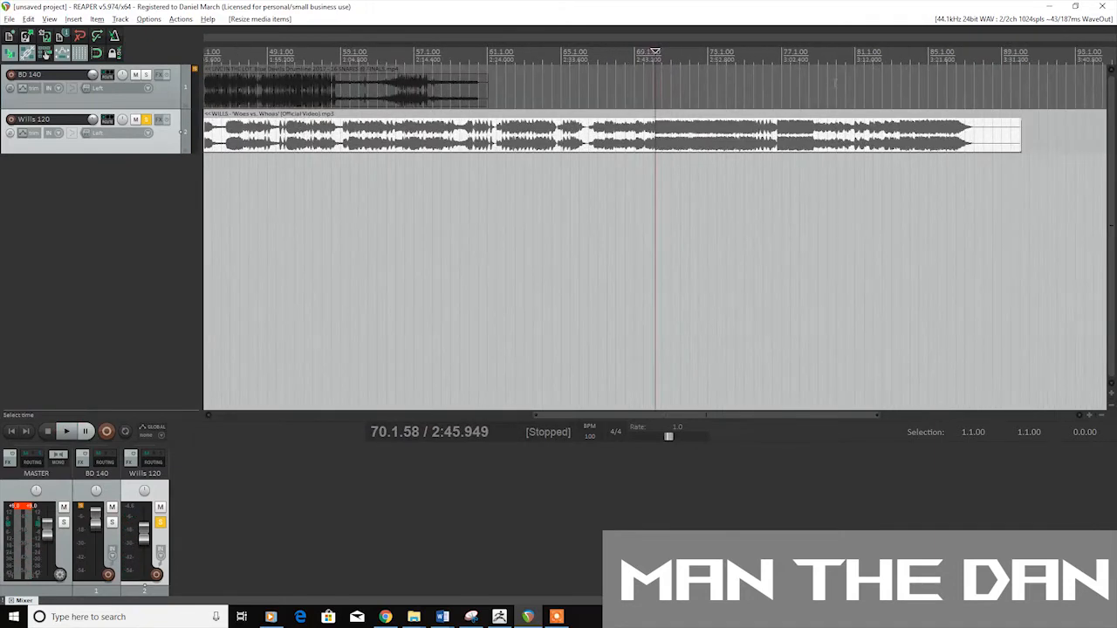
pyautogui.press('space')
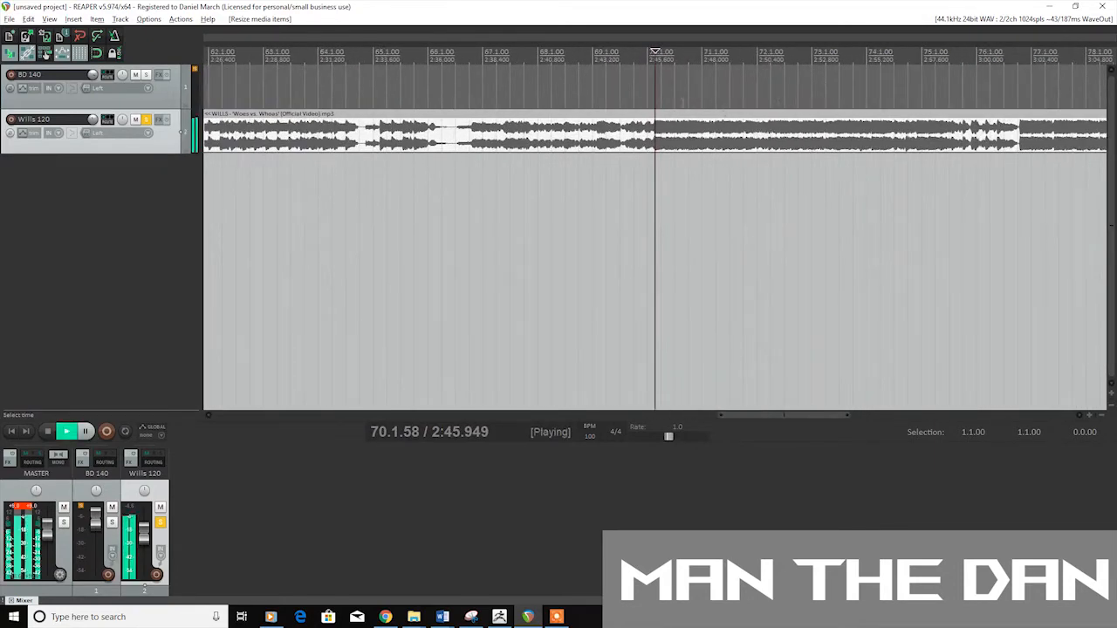
pyautogui.press('space')
pyautogui.scroll(2, 654, 46)
pyautogui.scroll(4, 655, 47)
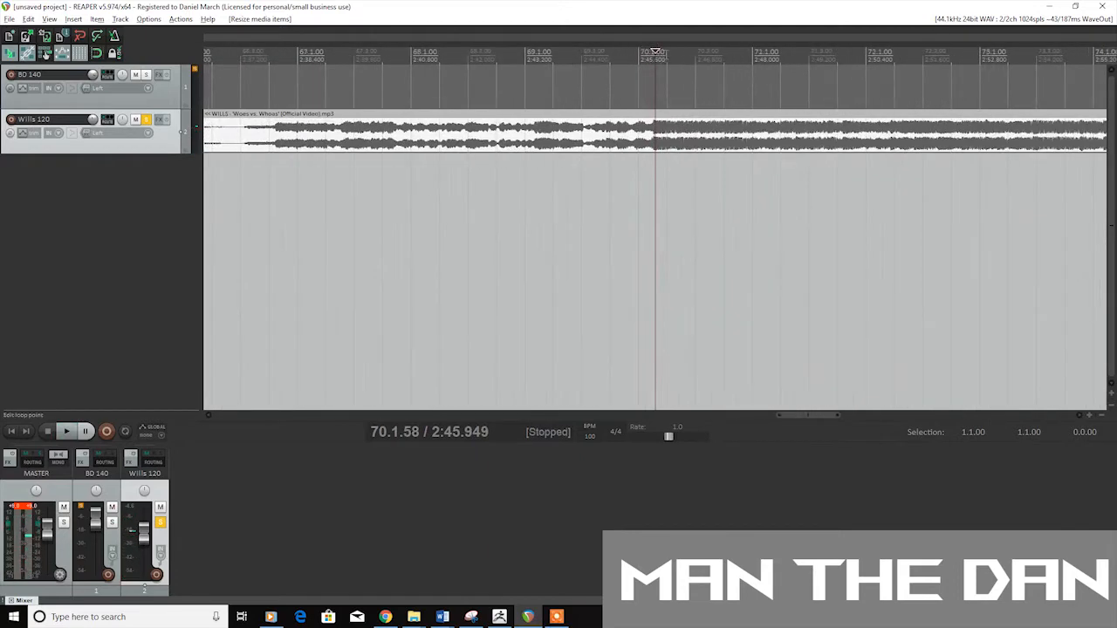
pyautogui.moveTo(654, 53); pyautogui.dragTo(651, 52)
pyautogui.press('space')
pyautogui.press('space')
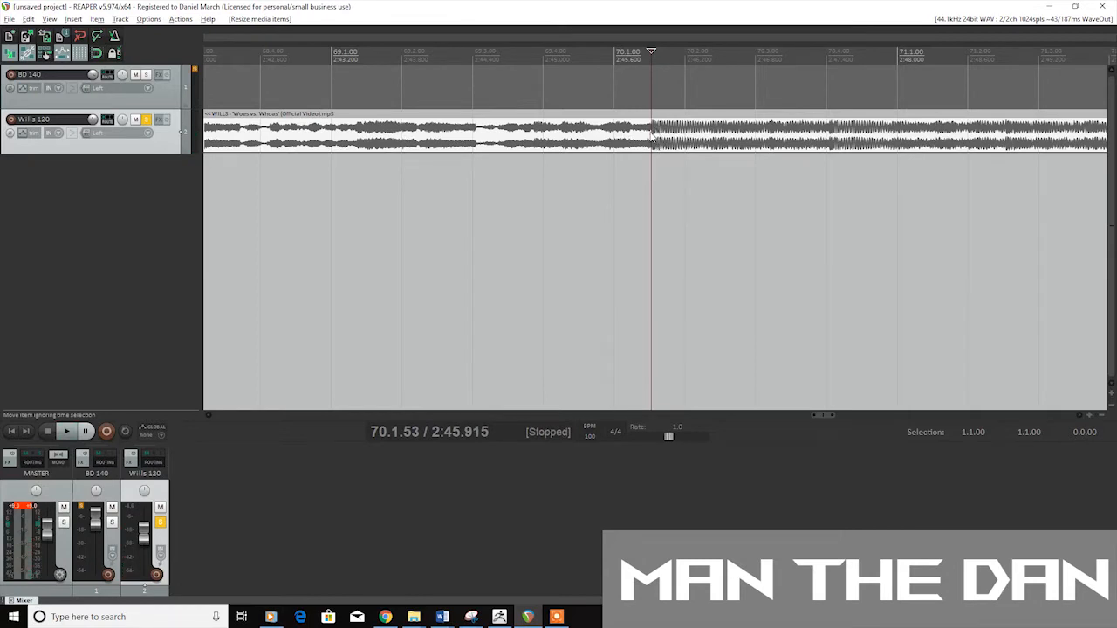
# Split the Wills item at the edit cursor and delete the part before the split.
pyautogui.press('s')
pyautogui.click(608, 137)
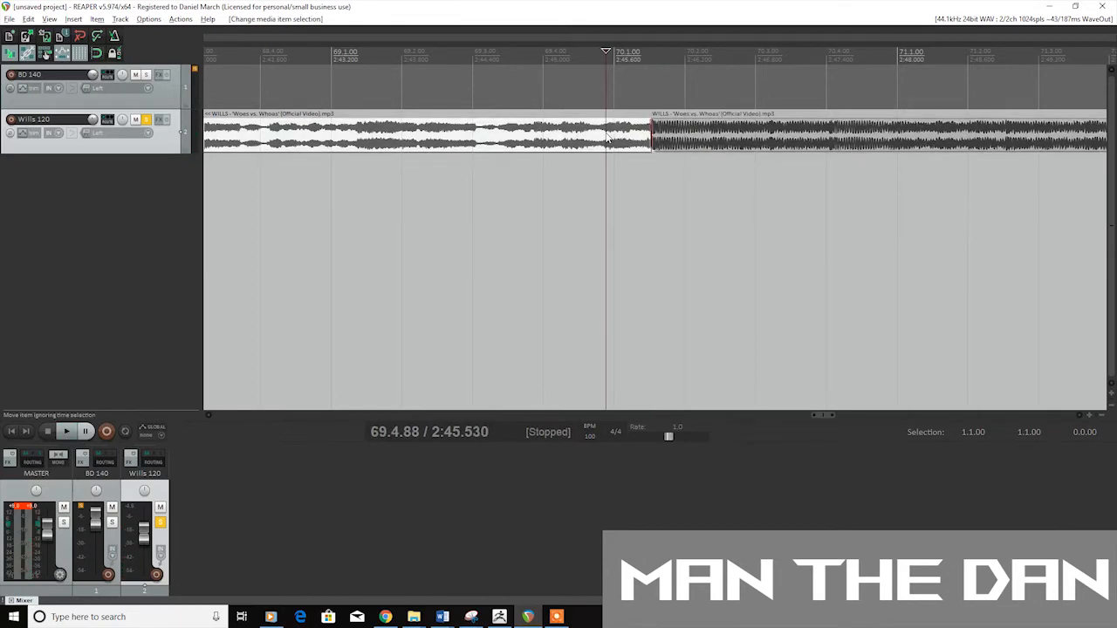
pyautogui.press('Delete')
# Move the remaining Wills item to the project start and return the edit cursor to the beginning.
pyautogui.scroll(-5, 698, 144)
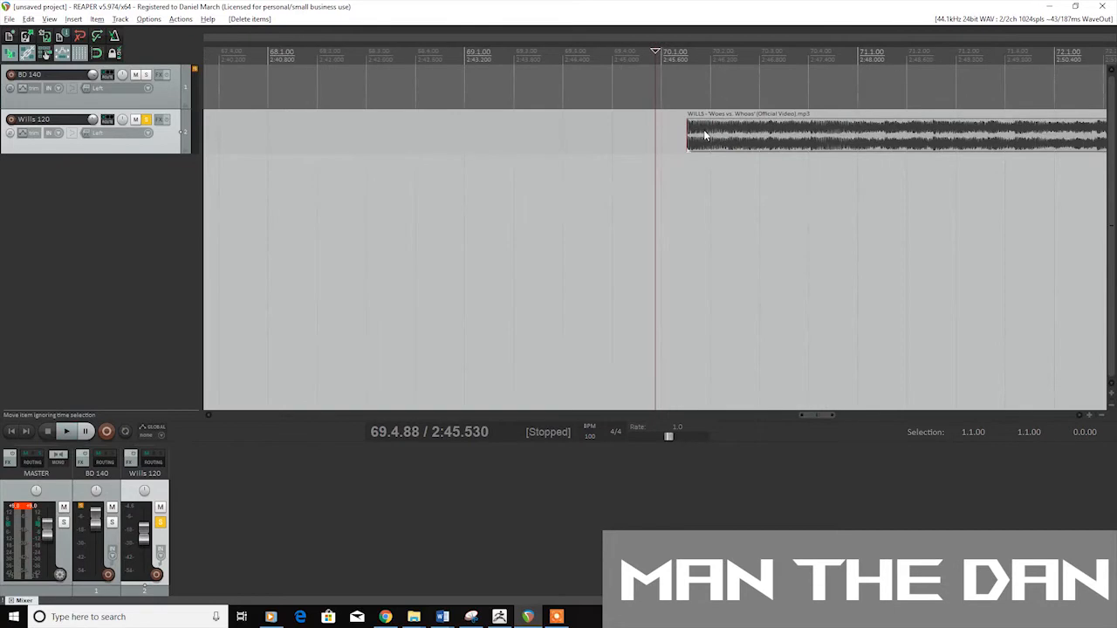
pyautogui.scroll(-3, 698, 144)
pyautogui.moveTo(760, 142); pyautogui.dragTo(223, 133)
pyautogui.click(208, 52)
pyautogui.click(207, 53)
pyautogui.moveTo(207, 53); pyautogui.dragTo(204, 53)
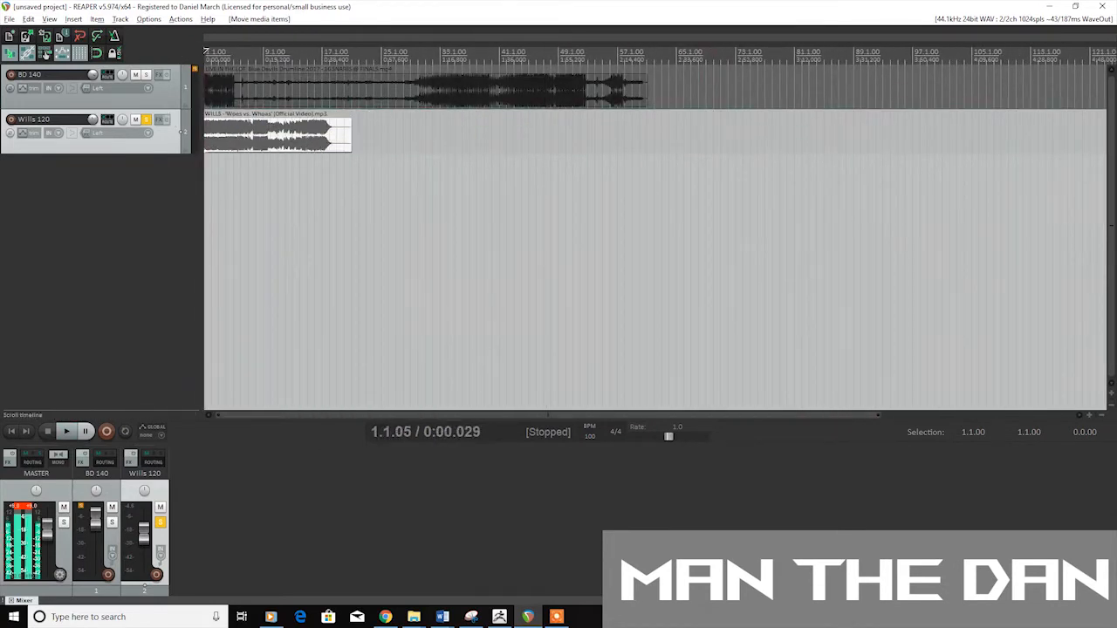
# Play the Wills item from the start and from about 2.1 seconds to compare its downbeat with the 100 BPM grid.
pyautogui.press('space')
pyautogui.scroll(6, 498, 145)
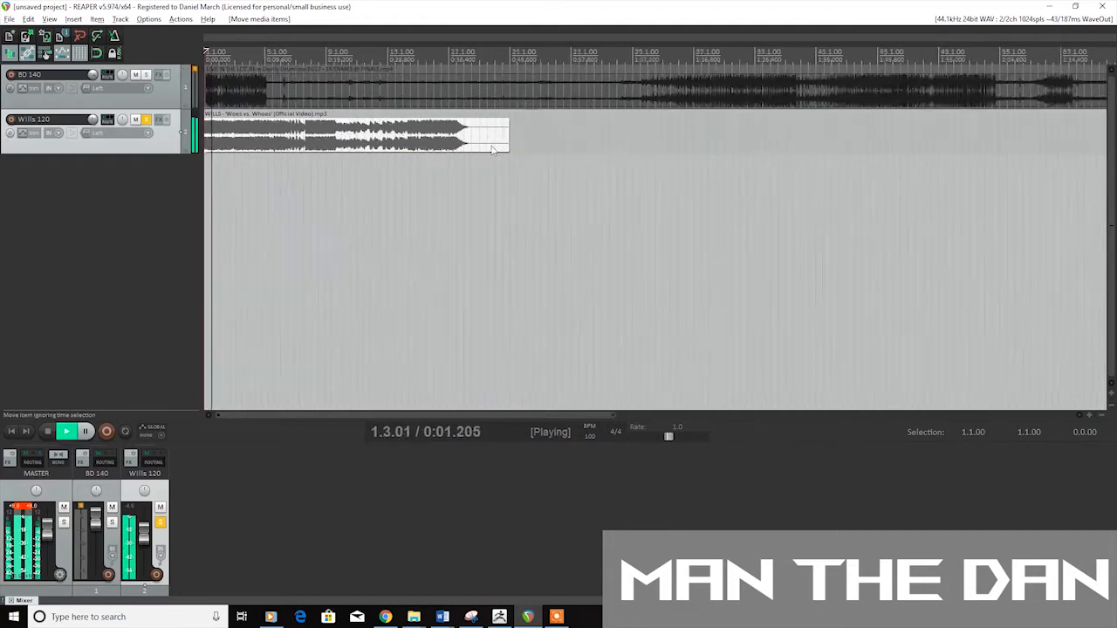
pyautogui.scroll(7, 408, 131)
pyautogui.press('space')
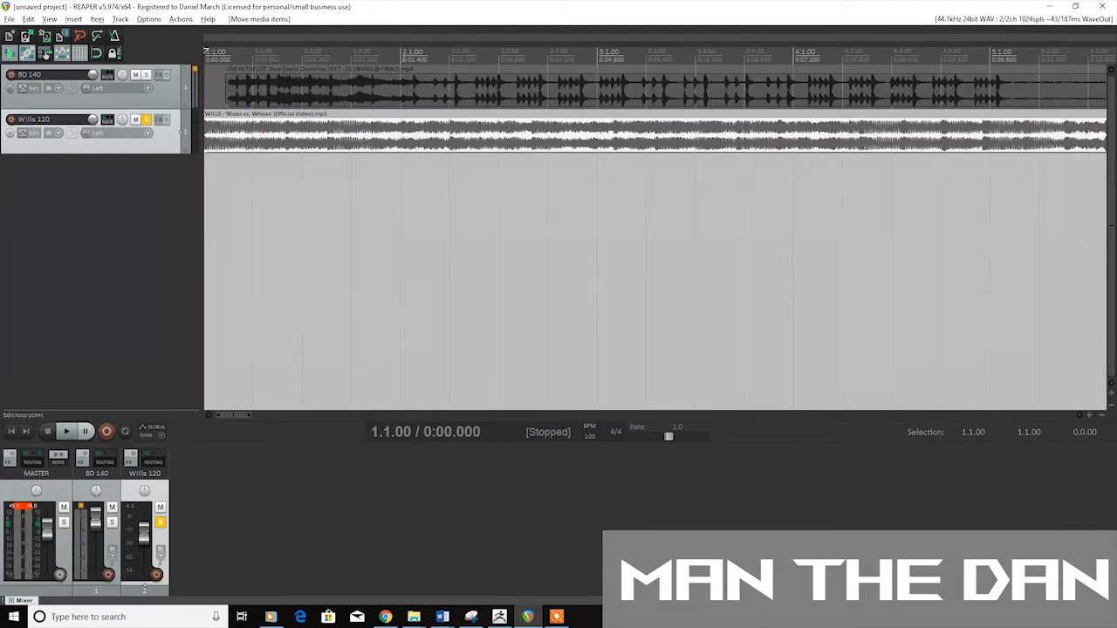
pyautogui.click(402, 54)
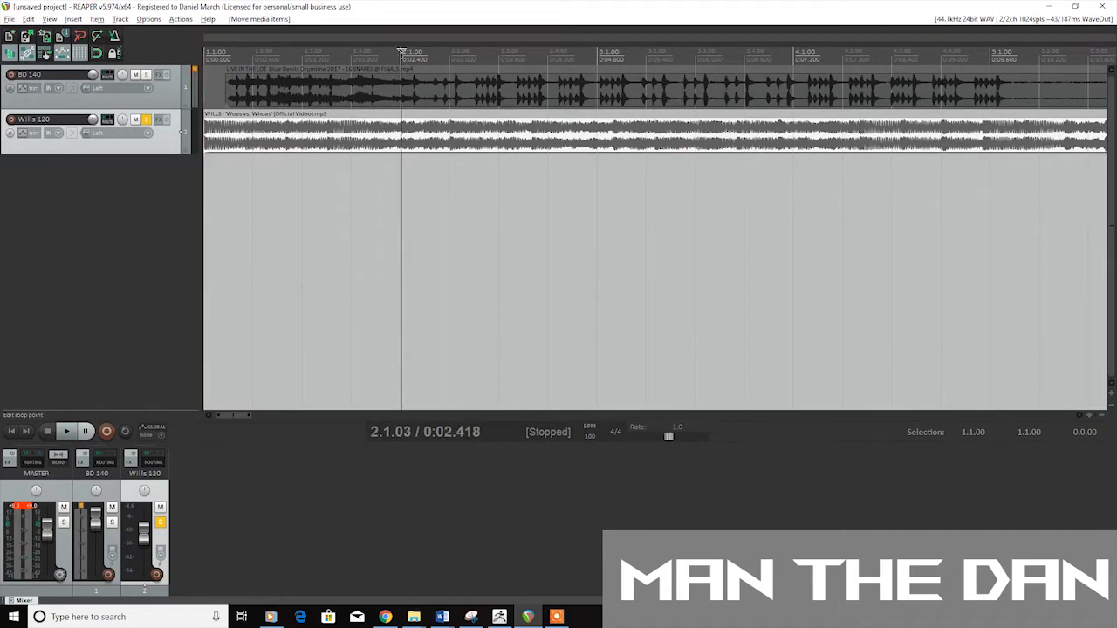
pyautogui.click(206, 54)
pyautogui.press('space')
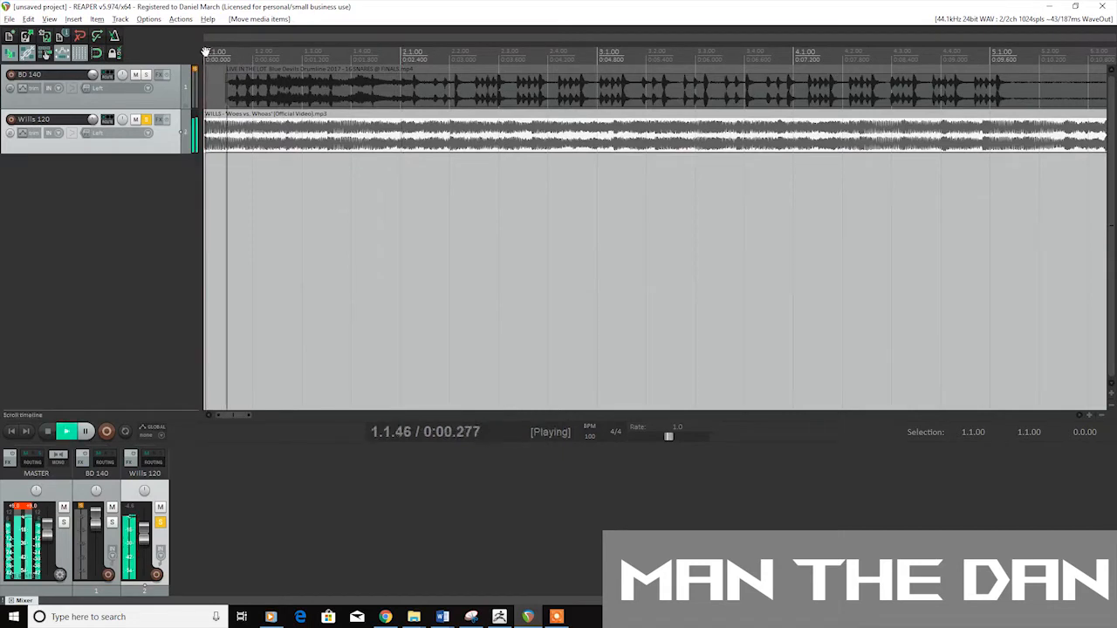
pyautogui.press('space')
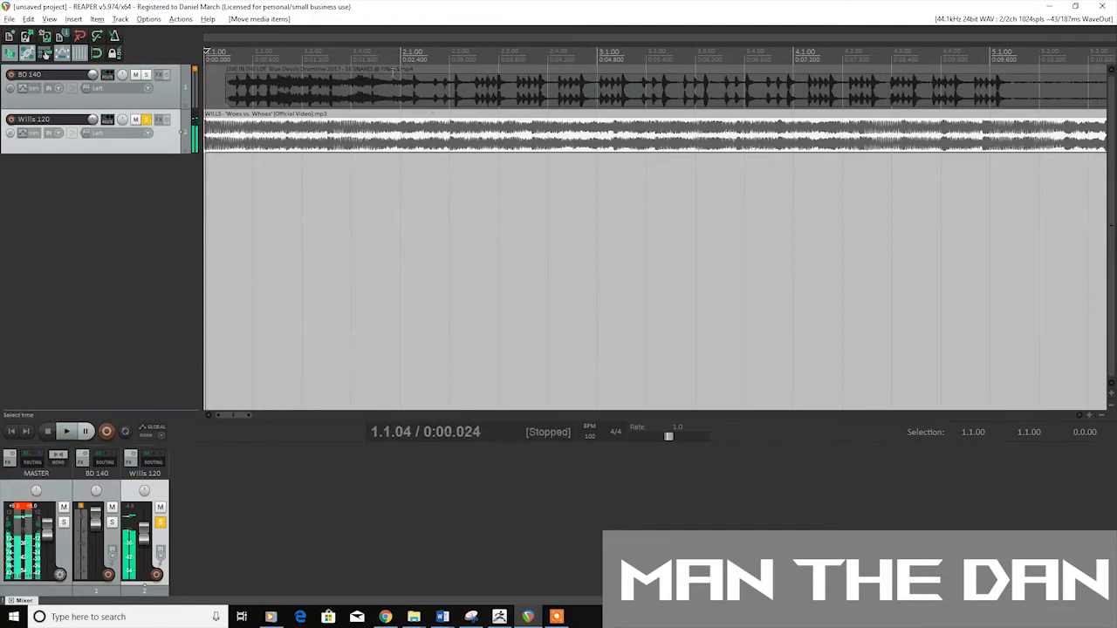
pyautogui.click(375, 54)
pyautogui.press('space')
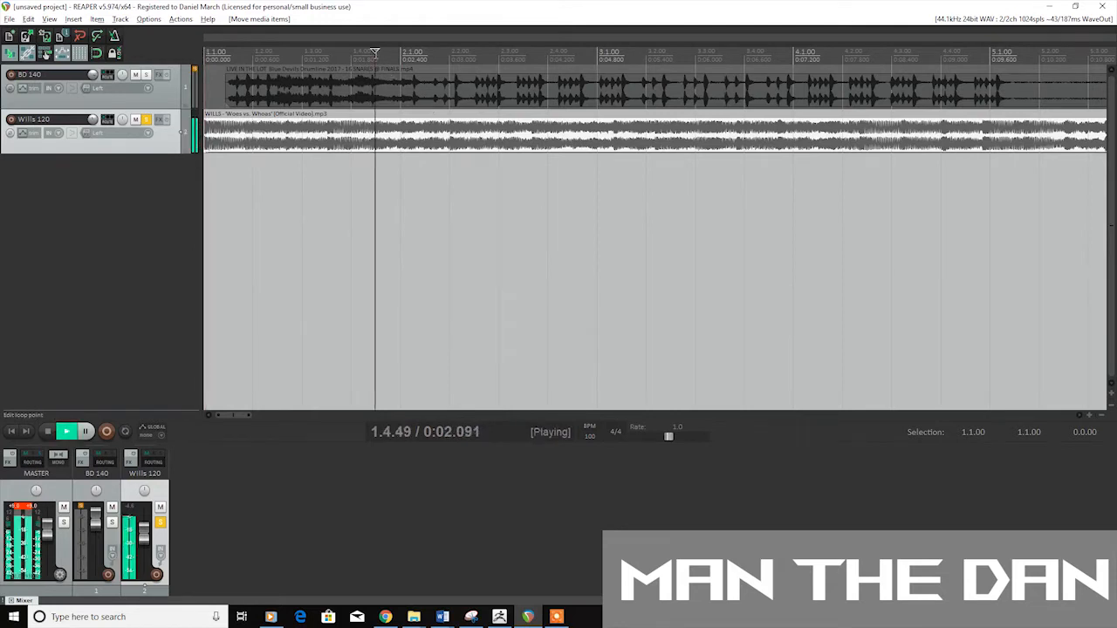
pyautogui.press('space')
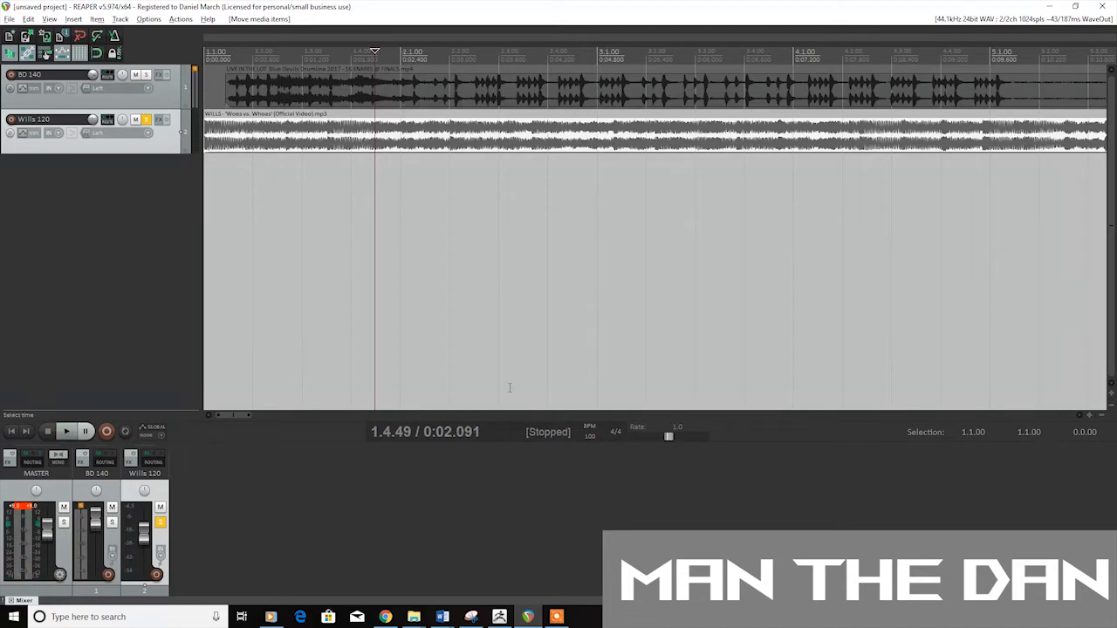
# Set the project tempo to 140 BPM.
pyautogui.click(590, 436)
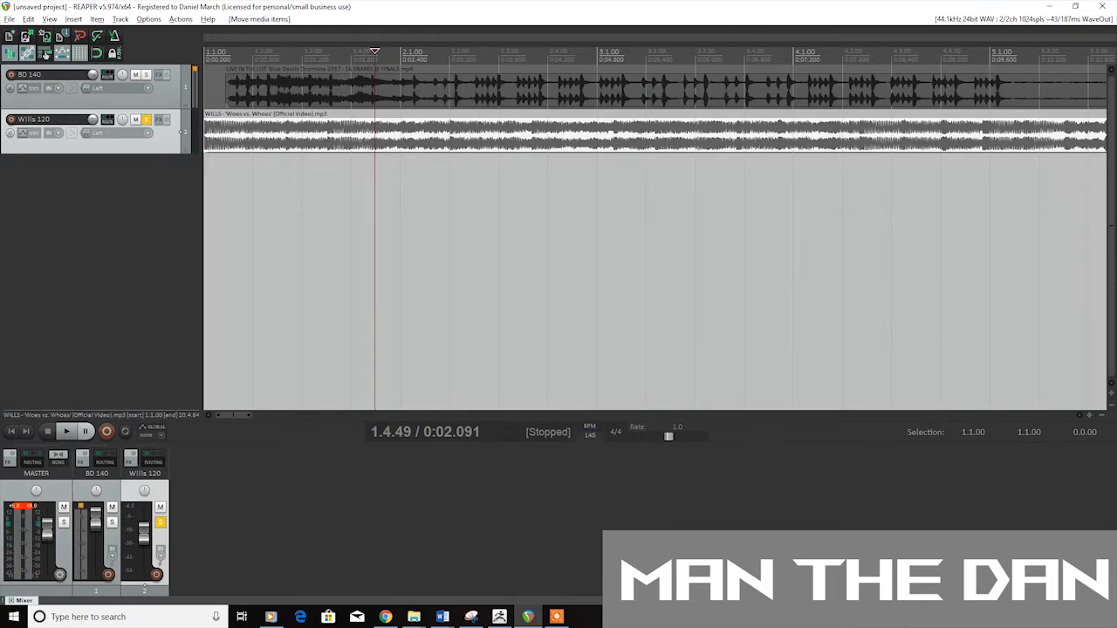
pyautogui.write('140')
pyautogui.press('Return')
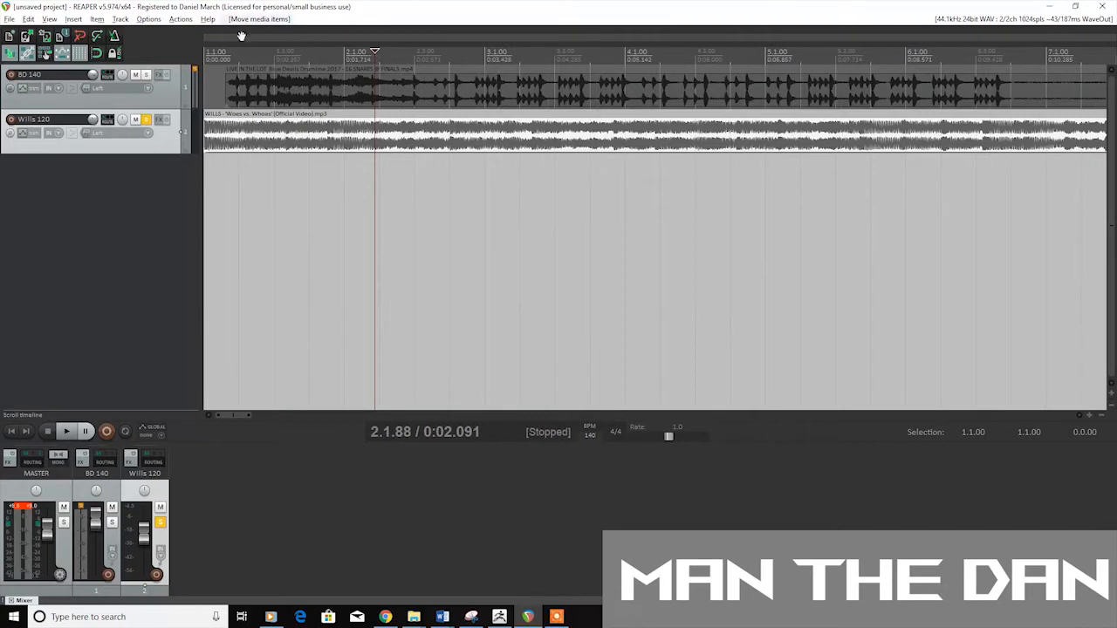
# Play the Wills item from the start and mark its next downbeat at about 2.0 seconds to compare with the 140 BPM grid.
pyautogui.click(209, 54)
pyautogui.click(205, 54)
pyautogui.press('space')
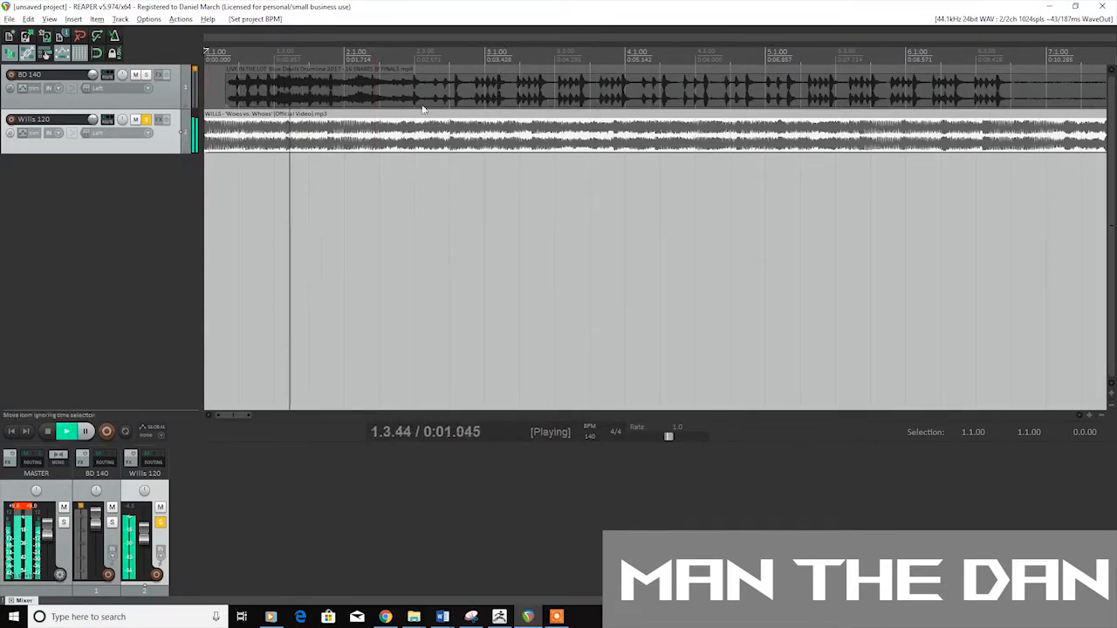
pyautogui.press('space')
pyautogui.click(369, 54)
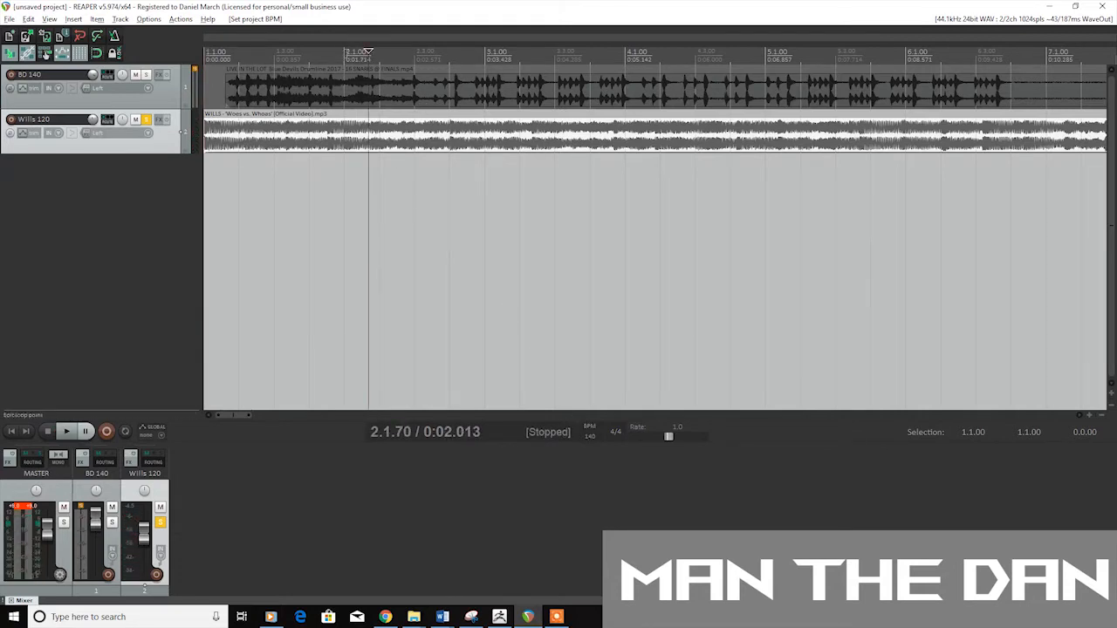
# Set the project tempo to 120 BPM.
pyautogui.doubleClick(590, 436)
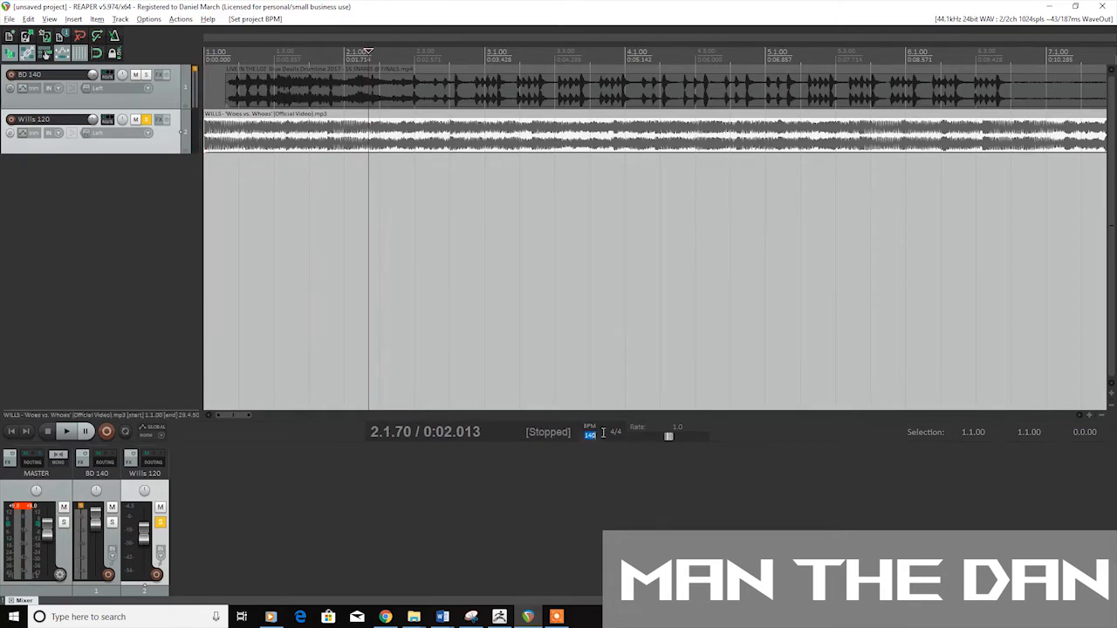
pyautogui.write('120')
pyautogui.press('Return')
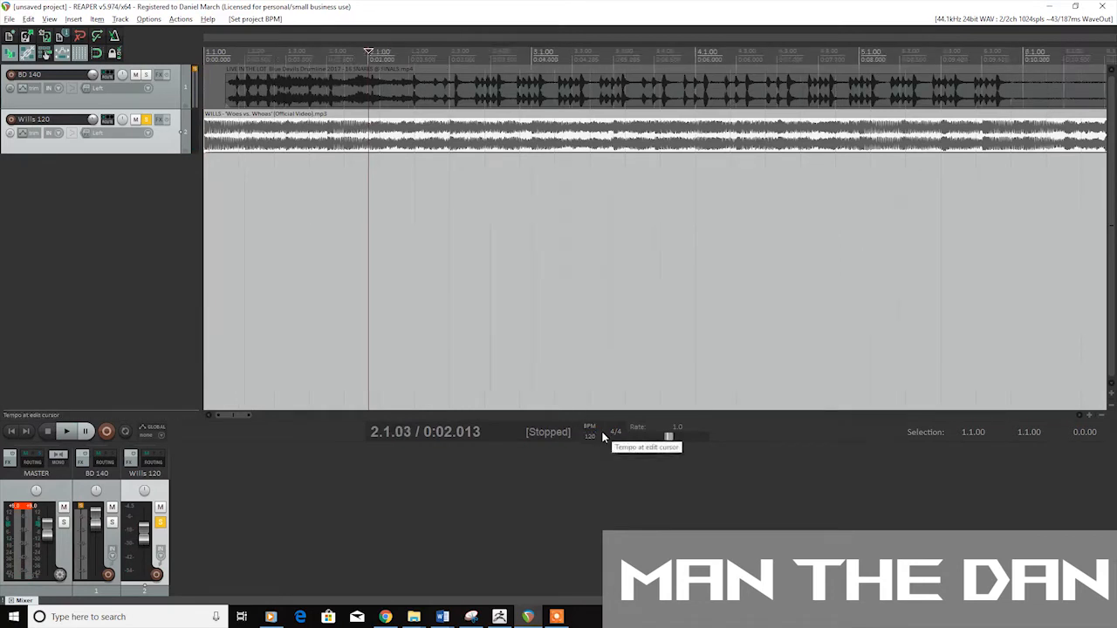
# Play the Wills item from the start and from bar 2 to check its downbeats against the 120 BPM grid.
pyautogui.click(209, 40)
pyautogui.press('space')
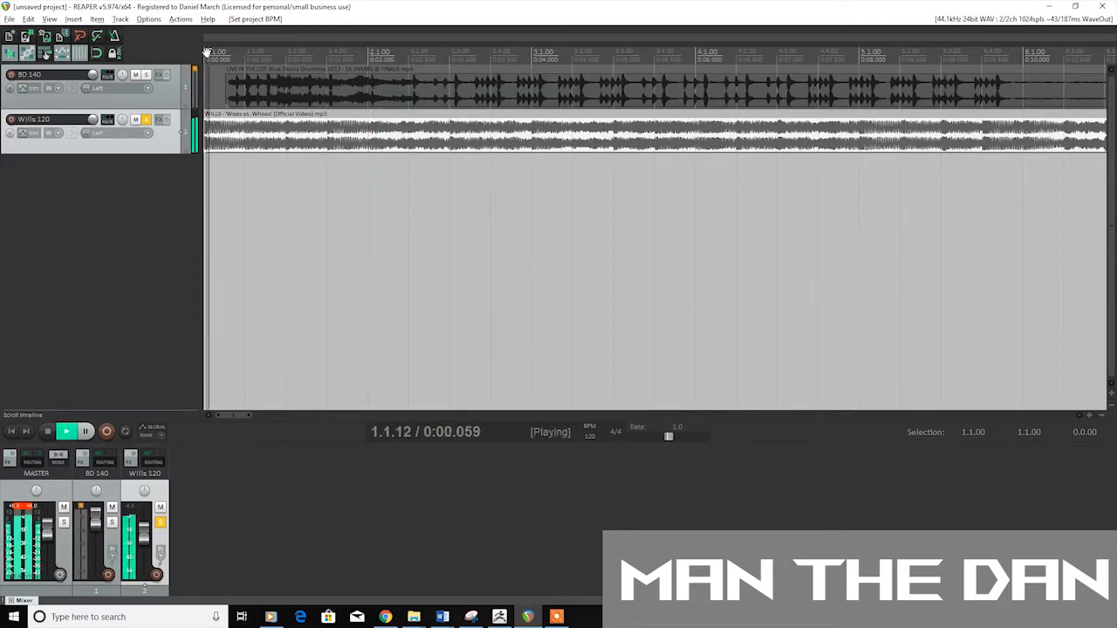
pyautogui.press('space')
pyautogui.click(367, 53)
pyautogui.press('space')
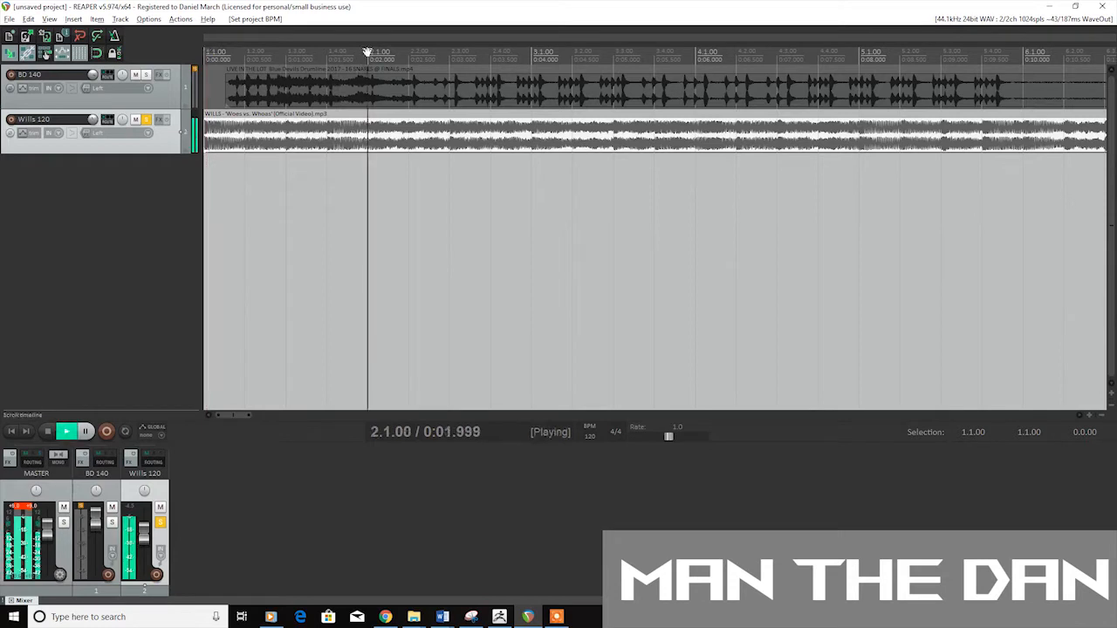
pyautogui.press('space')
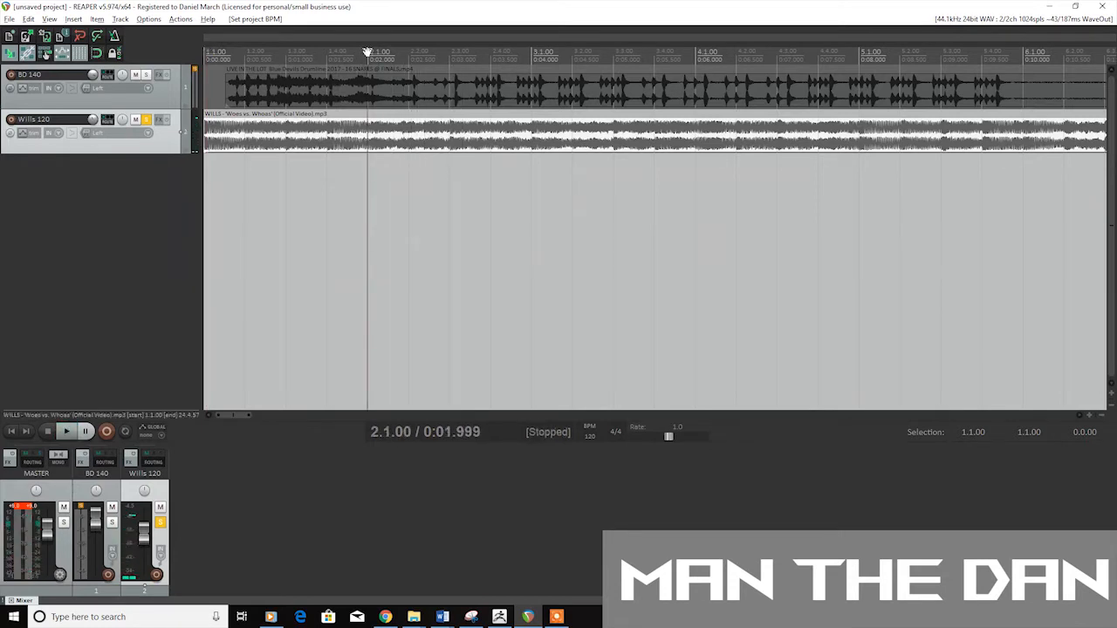
# Play the Wills item from just before bar 9 to check its downbeat at about 16 seconds against the 120 BPM grid.
pyautogui.scroll(-3, 367, 52)
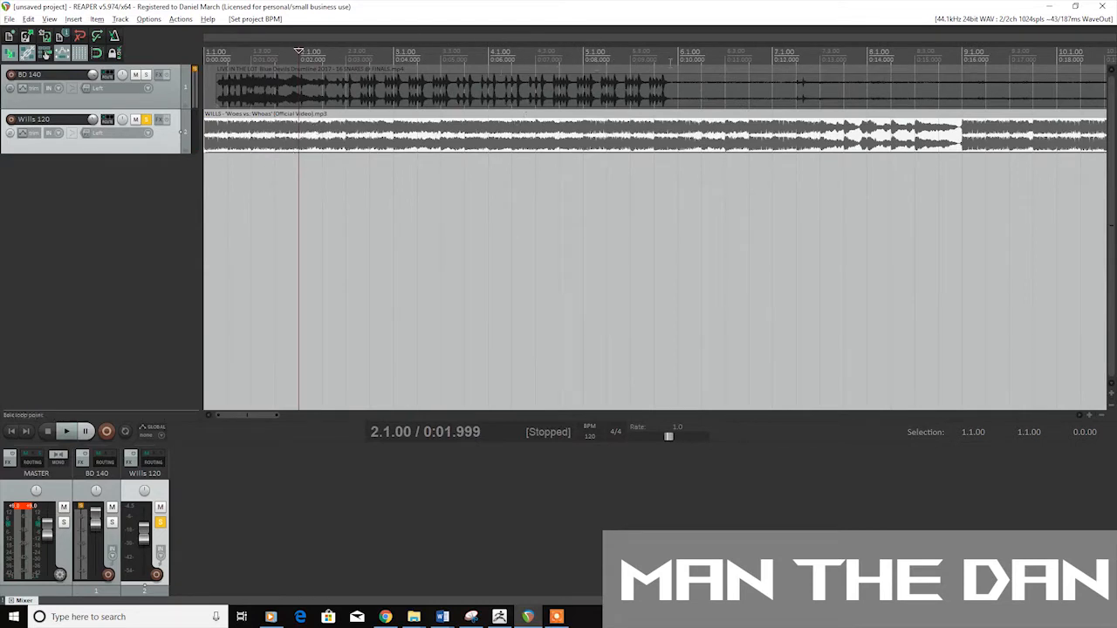
pyautogui.click(907, 56)
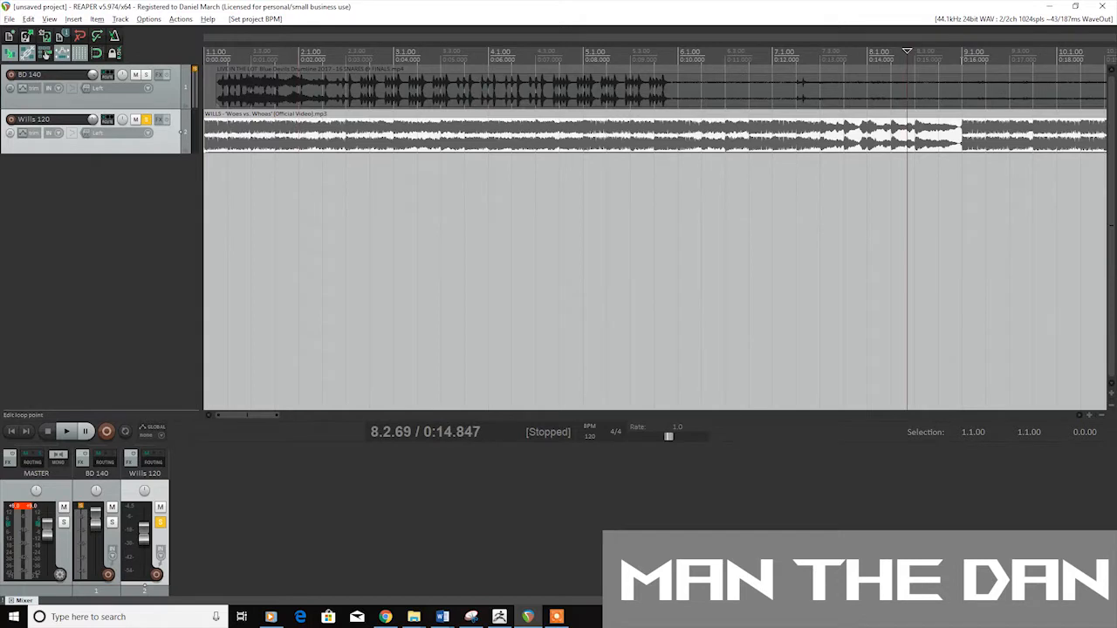
pyautogui.click(964, 54)
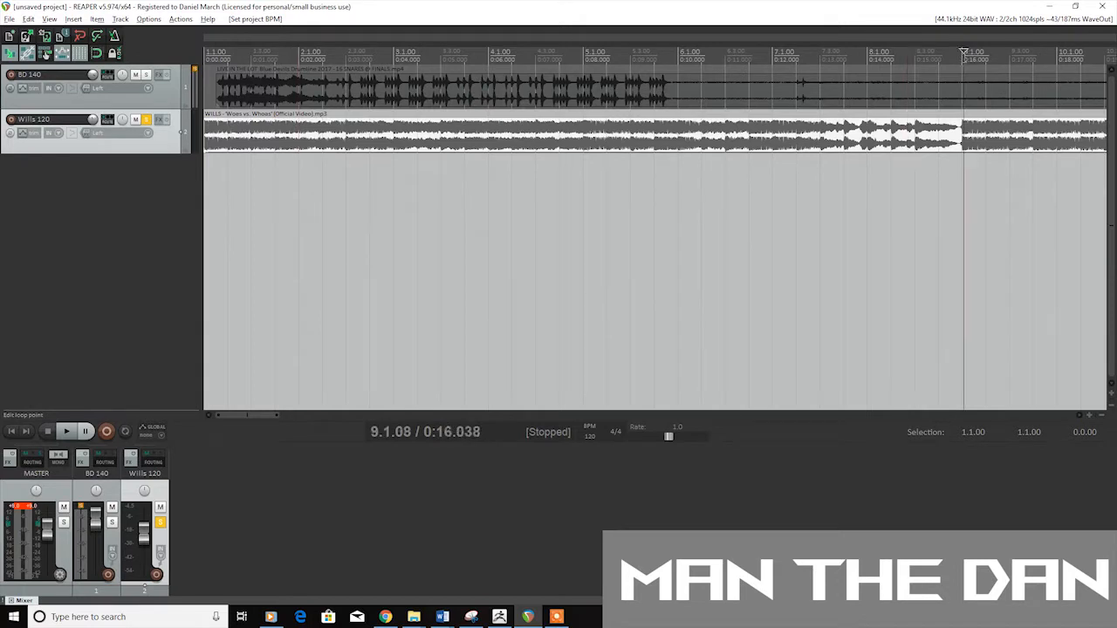
pyautogui.scroll(3, 964, 54)
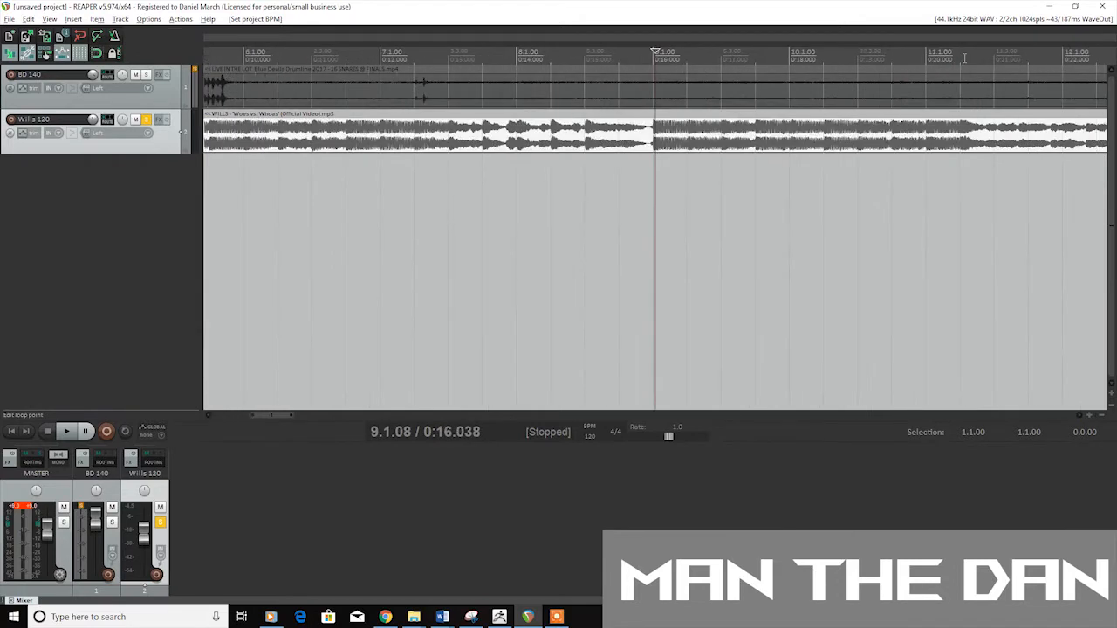
pyautogui.click(647, 49)
pyautogui.press('space')
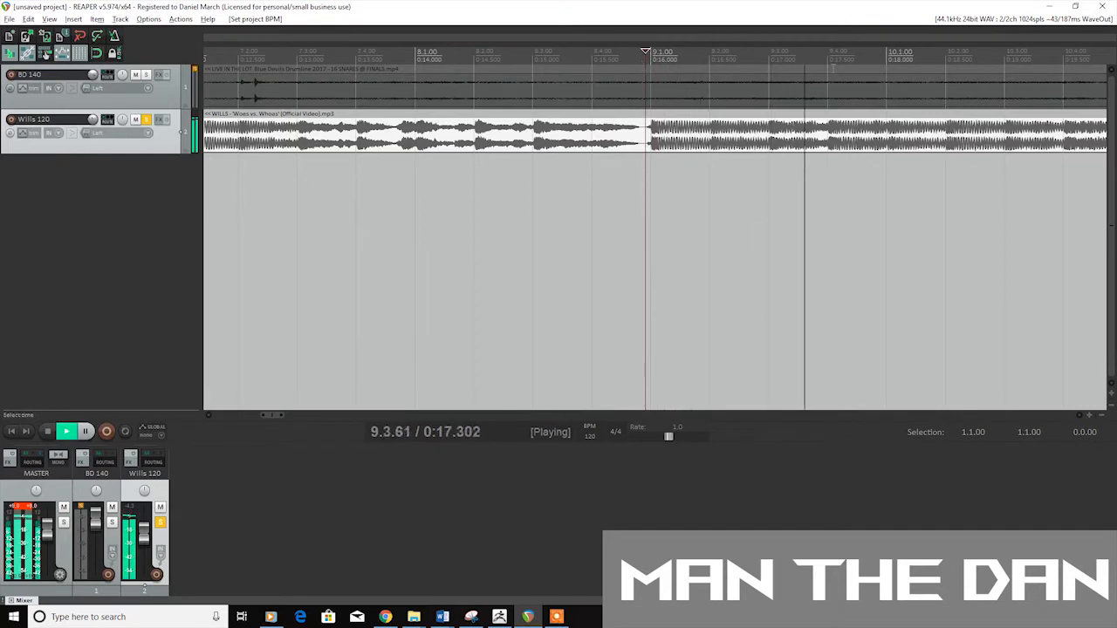
pyautogui.press('space')
pyautogui.click(652, 50)
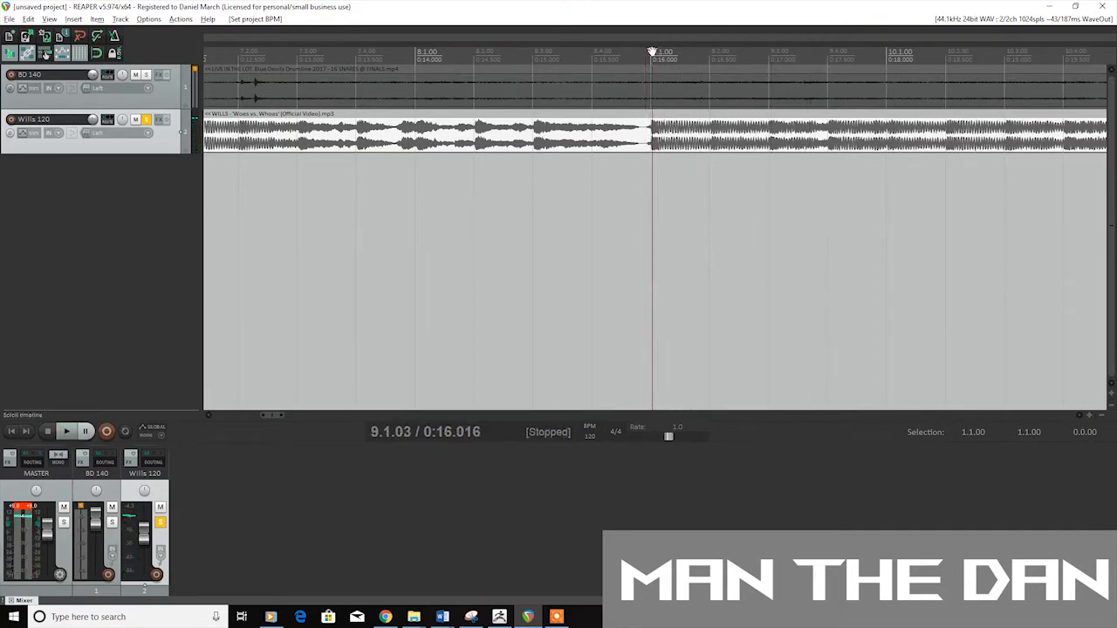
# Play the Wills item from just before bar 14 to check its downbeats against the 120 BPM grid.
pyautogui.scroll(-5, 635, 64)
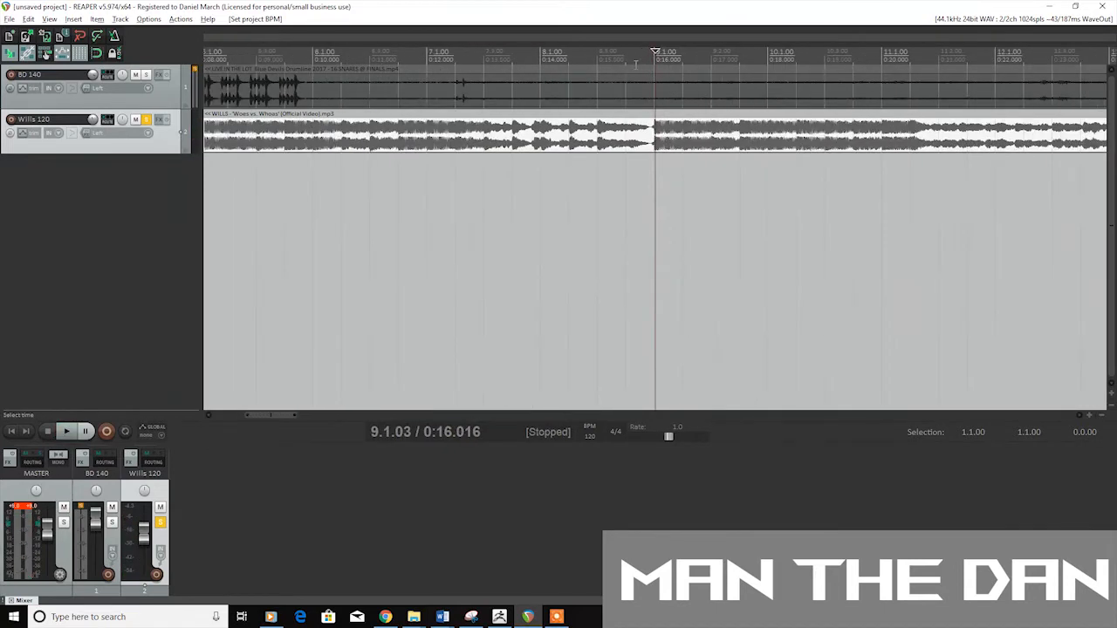
pyautogui.scroll(-1, 685, 84)
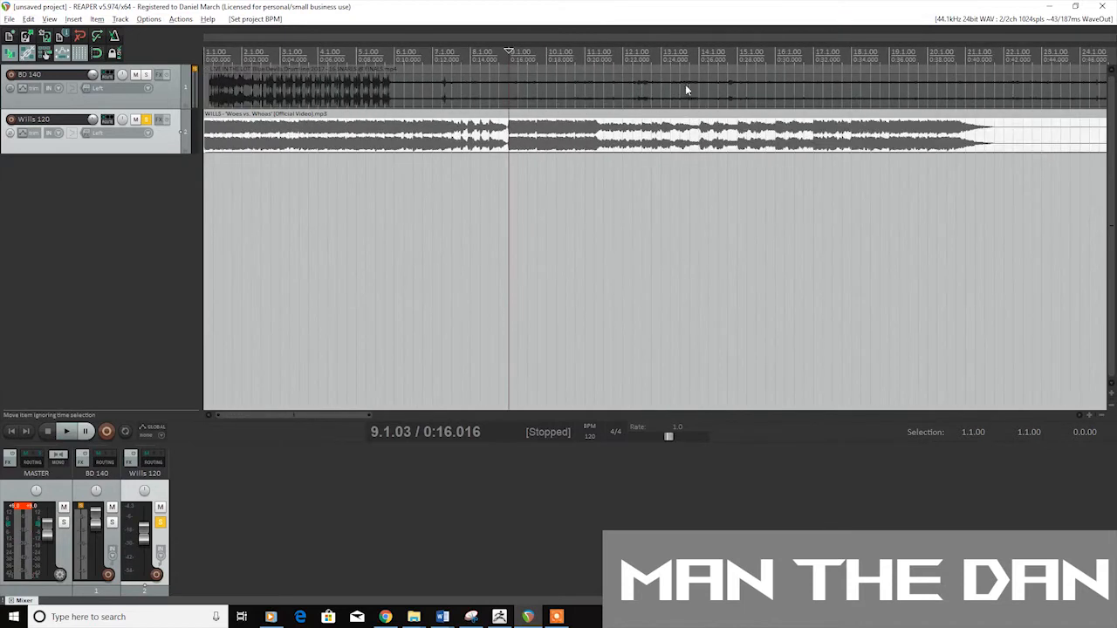
pyautogui.click(742, 54)
pyautogui.click(736, 53)
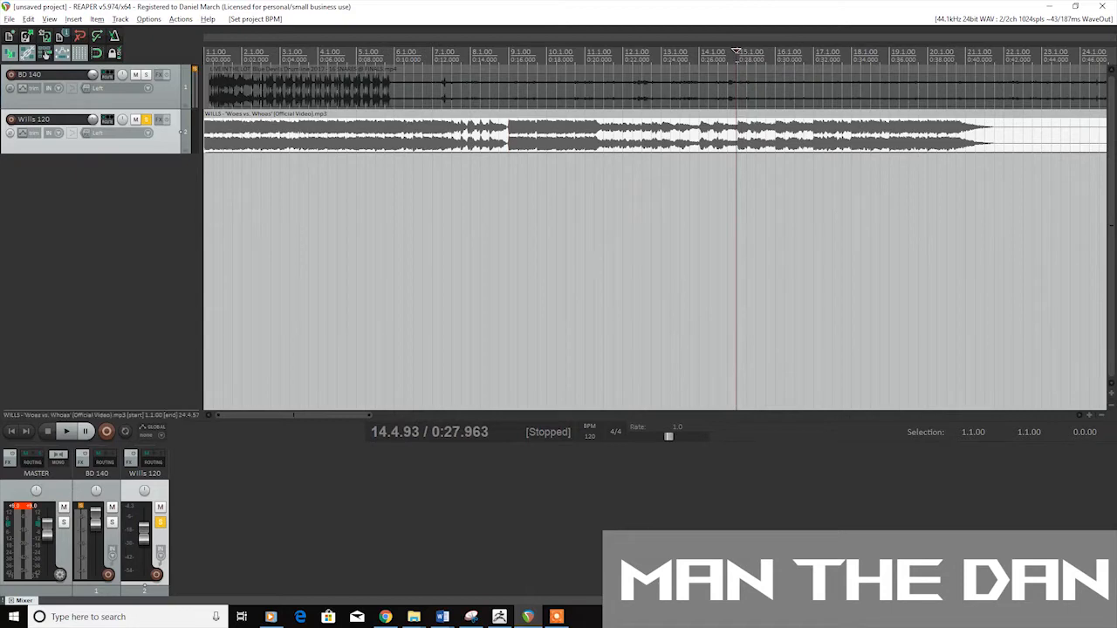
pyautogui.scroll(8, 735, 51)
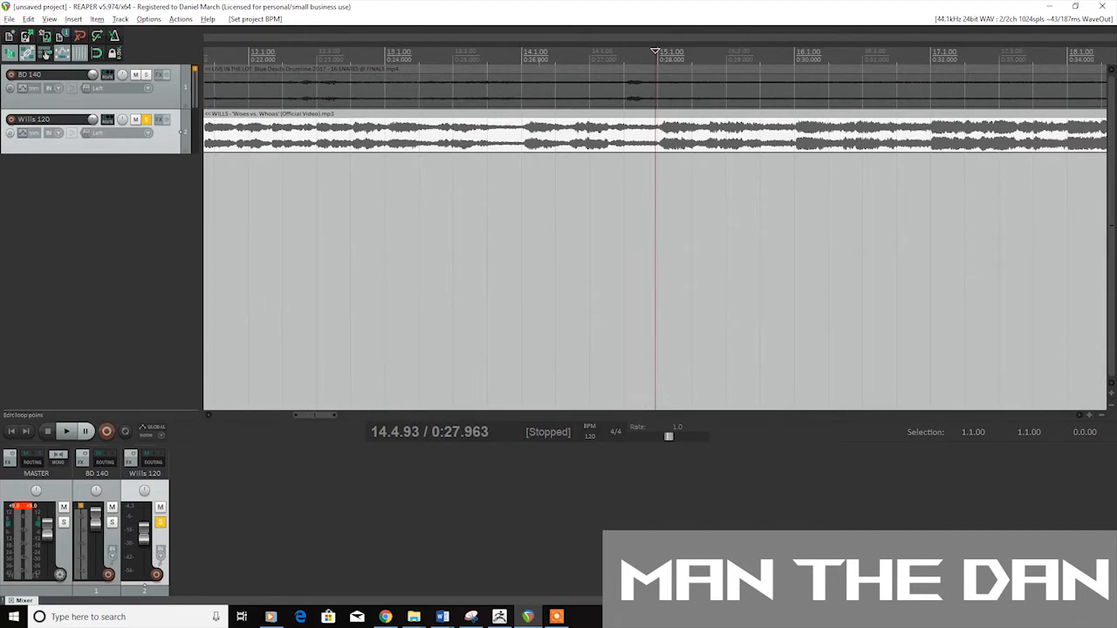
pyautogui.click(520, 52)
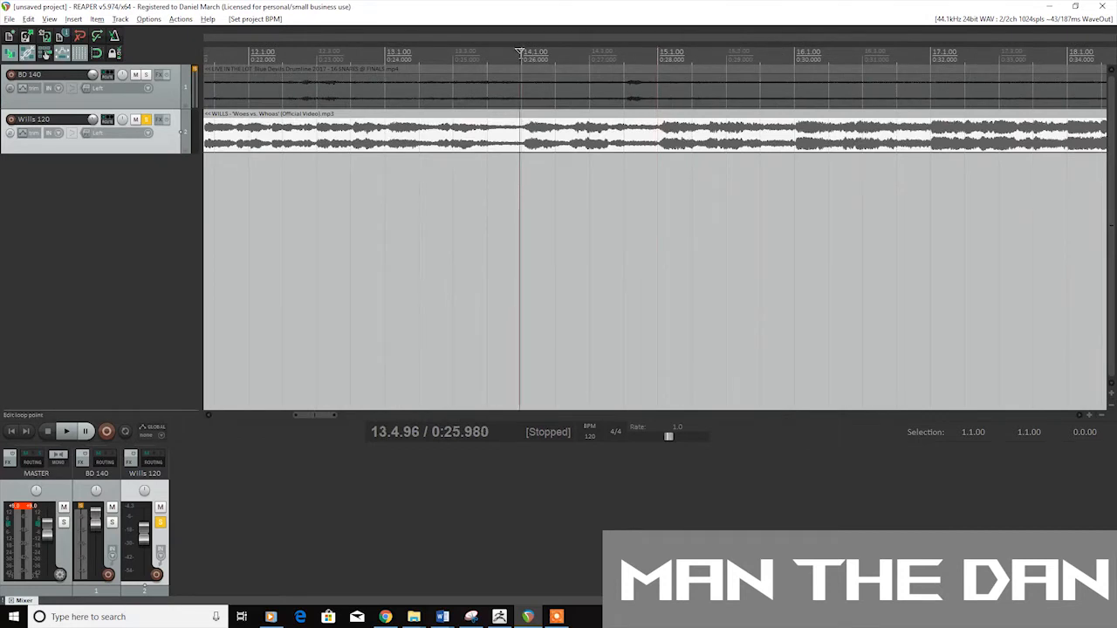
pyautogui.press('space')
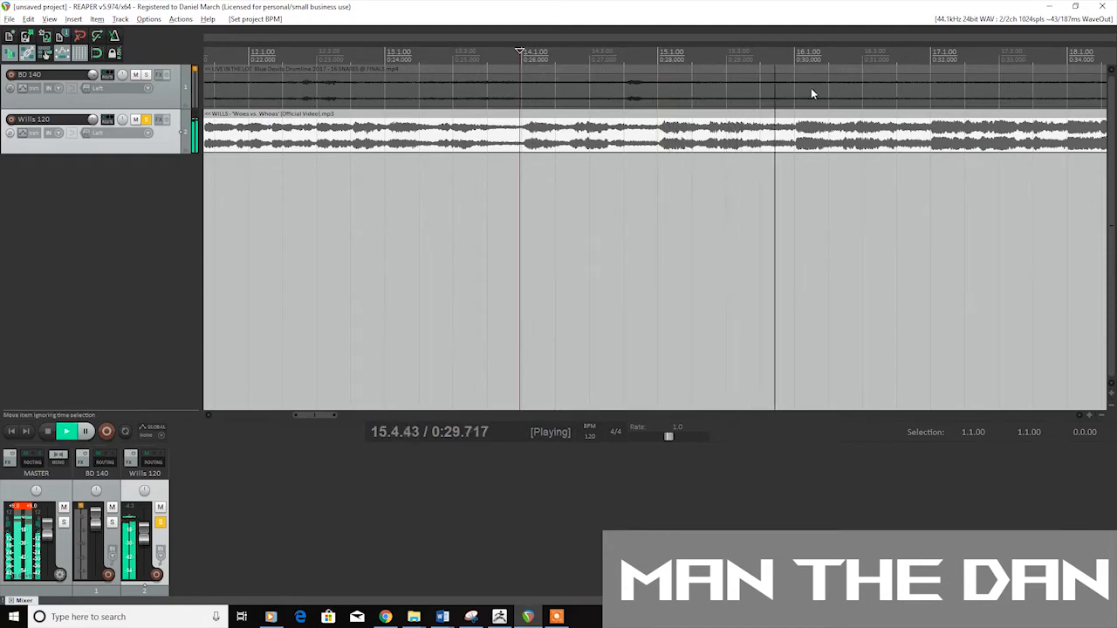
pyautogui.press('space')
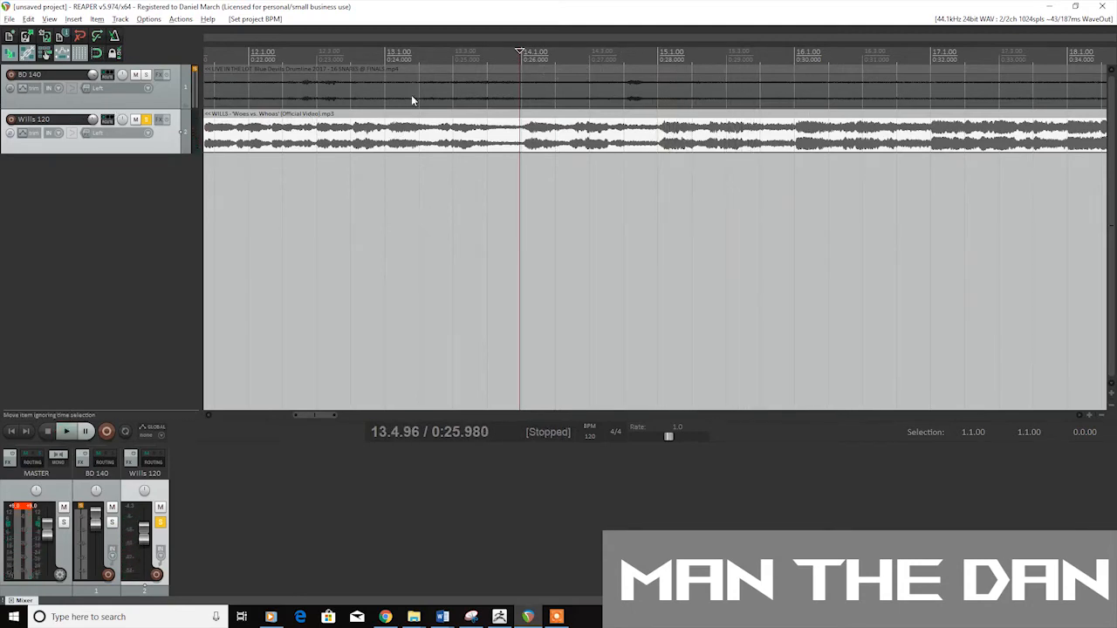
# Solo the BD 140 track and turn off solo on the Wills 120 track.
pyautogui.scroll(-6, 413, 101)
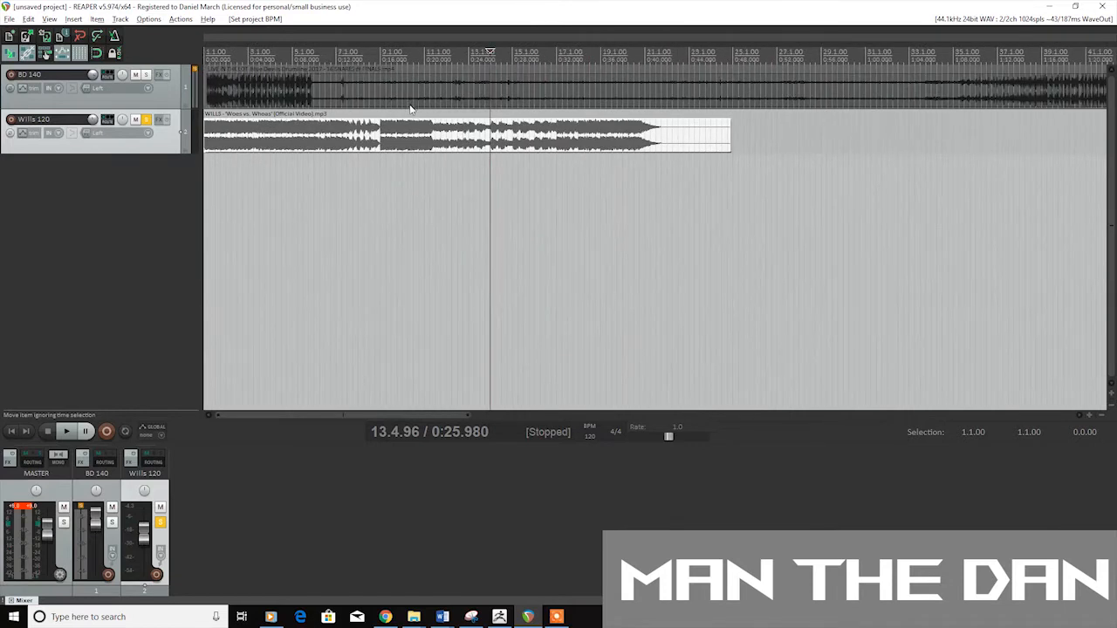
pyautogui.click(223, 142)
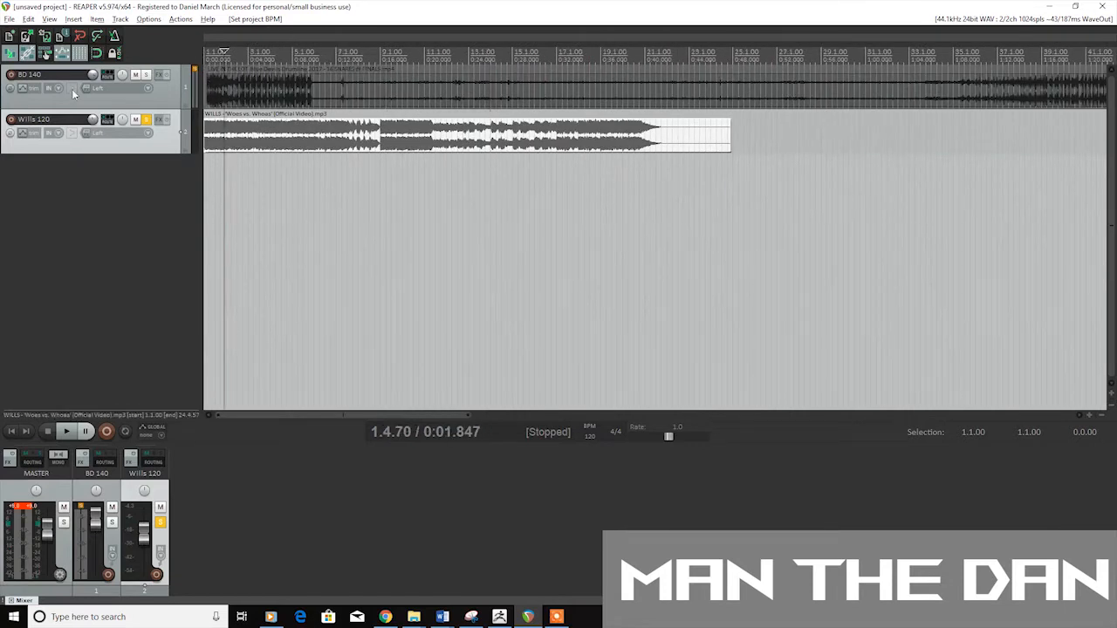
pyautogui.click(145, 74)
pyautogui.click(146, 120)
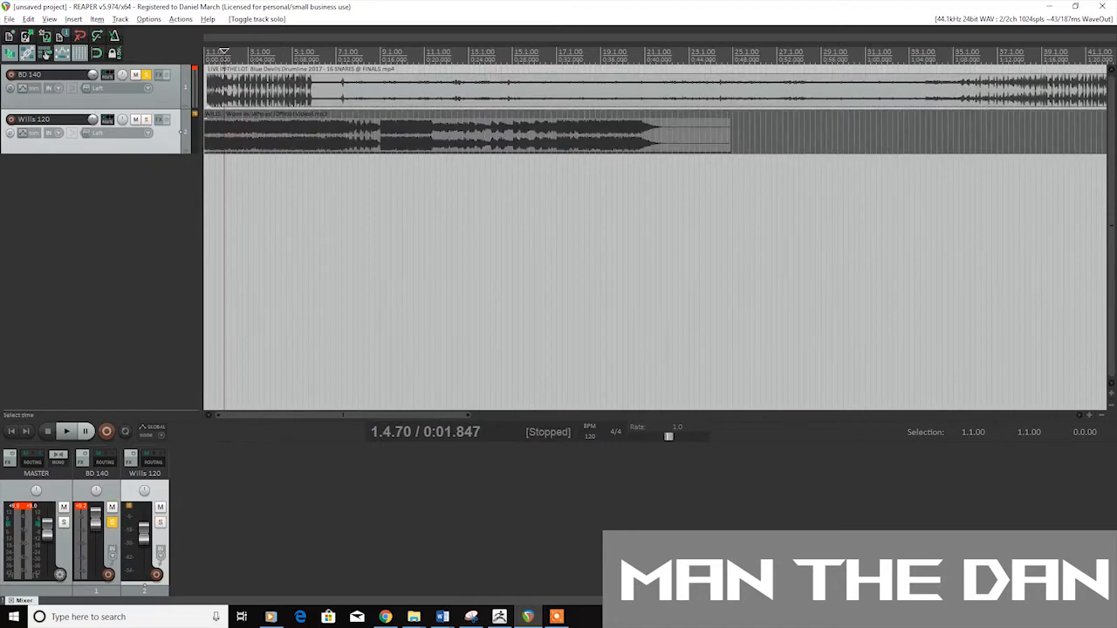
# Play the opening of the BD 140 item from about 0.24 seconds.
pyautogui.click(209, 52)
pyautogui.scroll(8, 294, 50)
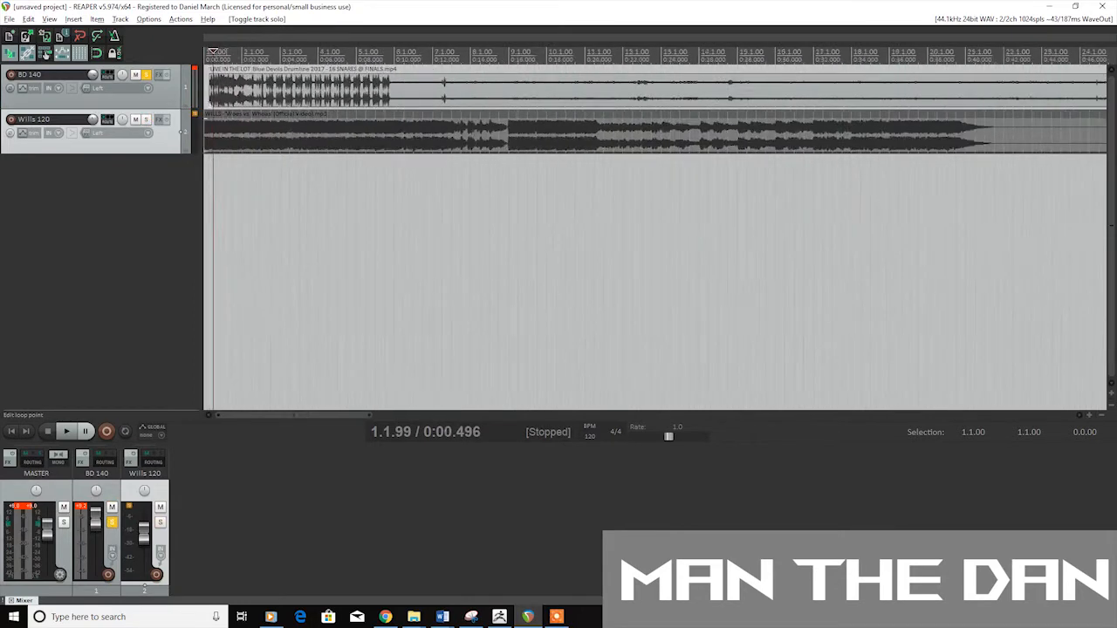
pyautogui.click(271, 58)
pyautogui.click(253, 51)
pyautogui.press('space')
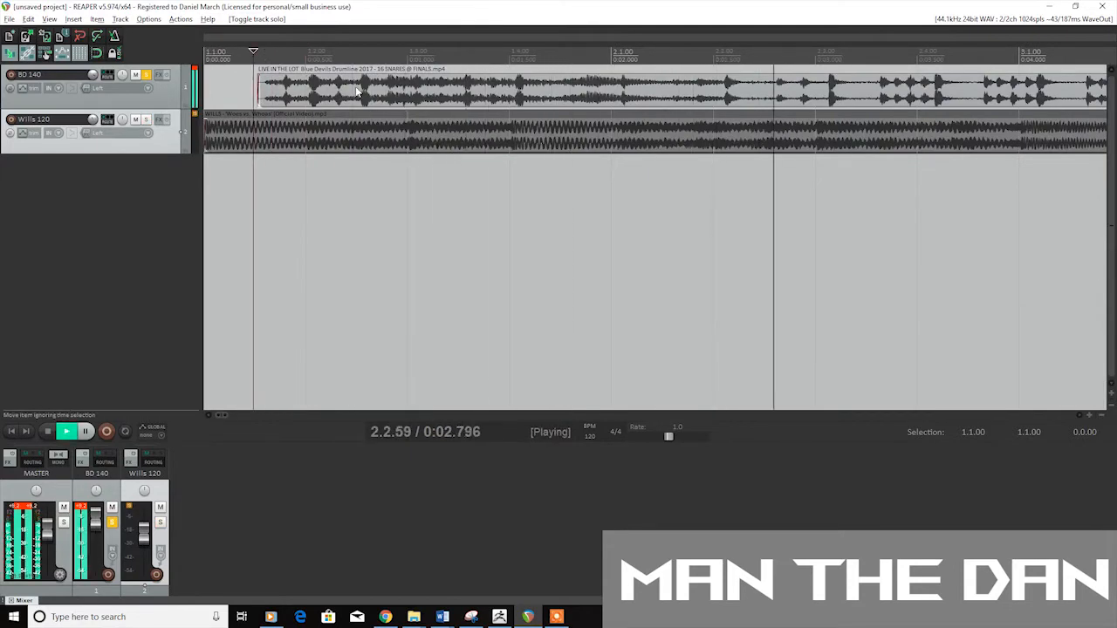
pyautogui.press('space')
# Cut off the part of the BD 140 item before about 1:03.9 and move the remainder to the project start.
pyautogui.scroll(-5, 505, 124)
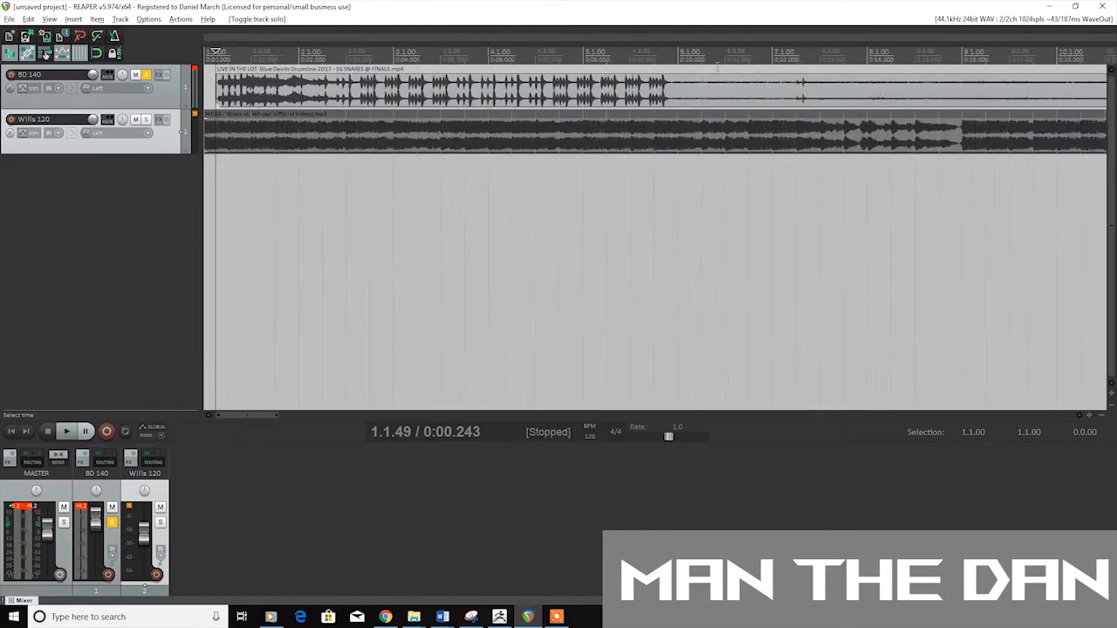
pyautogui.scroll(-8, 718, 68)
pyautogui.click(731, 59)
pyautogui.press('space')
pyautogui.press('space')
pyautogui.click(693, 96)
pyautogui.press('s')
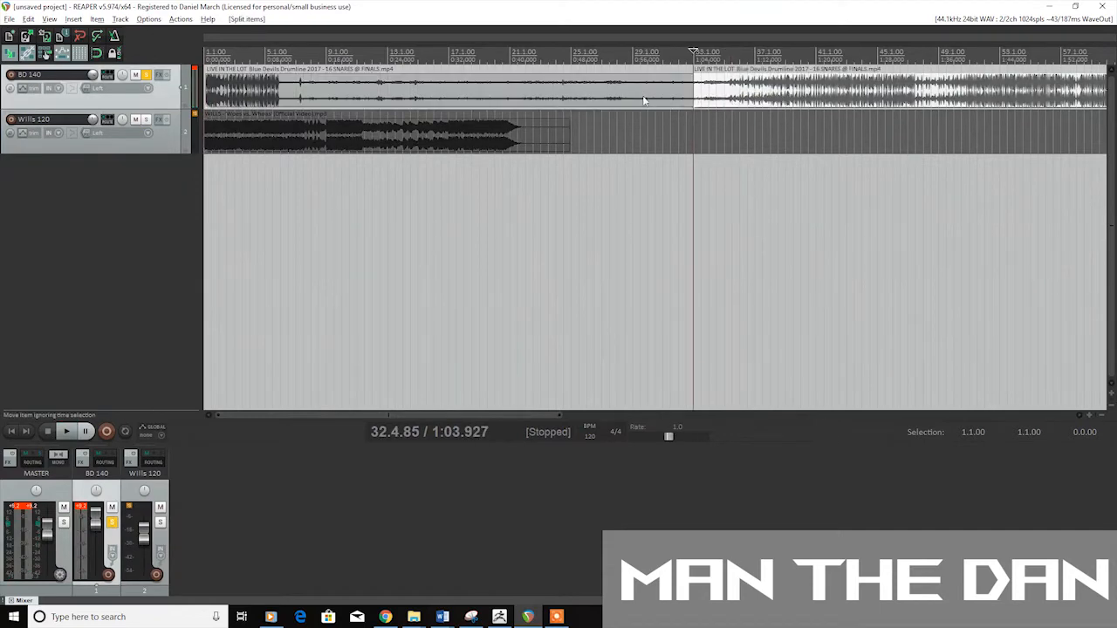
pyautogui.click(643, 101)
pyautogui.press('Delete')
pyautogui.moveTo(735, 87); pyautogui.dragTo(246, 87)
# Listen to the BD 140 item around bar 3 for a clear downbeat and place the edit cursor at about 5.007 seconds.
pyautogui.click(228, 53)
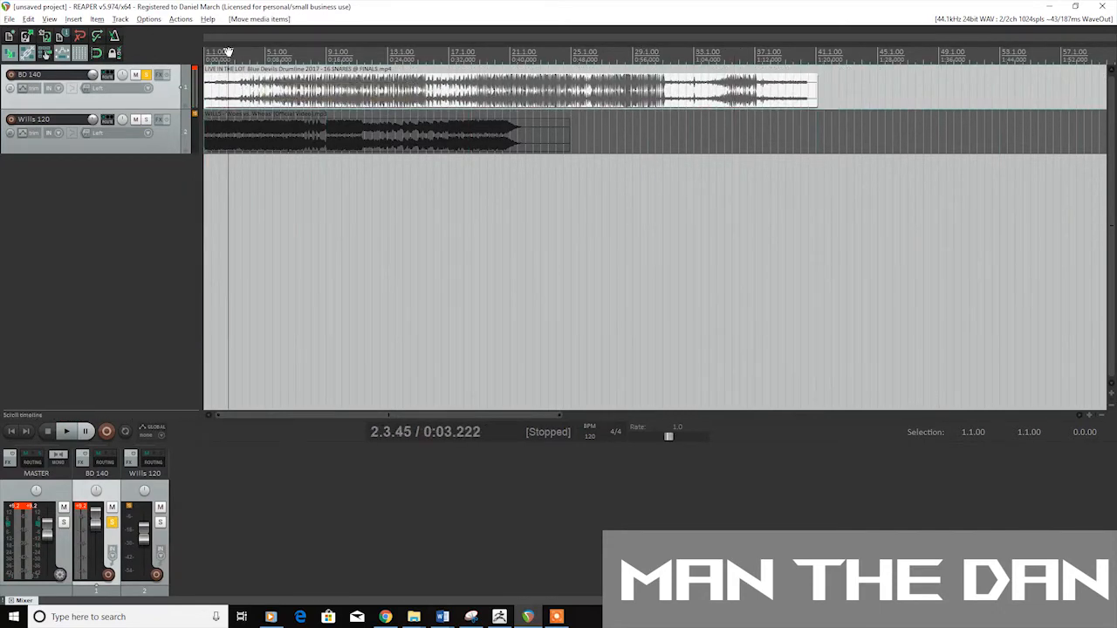
pyautogui.scroll(6, 228, 54)
pyautogui.click(572, 53)
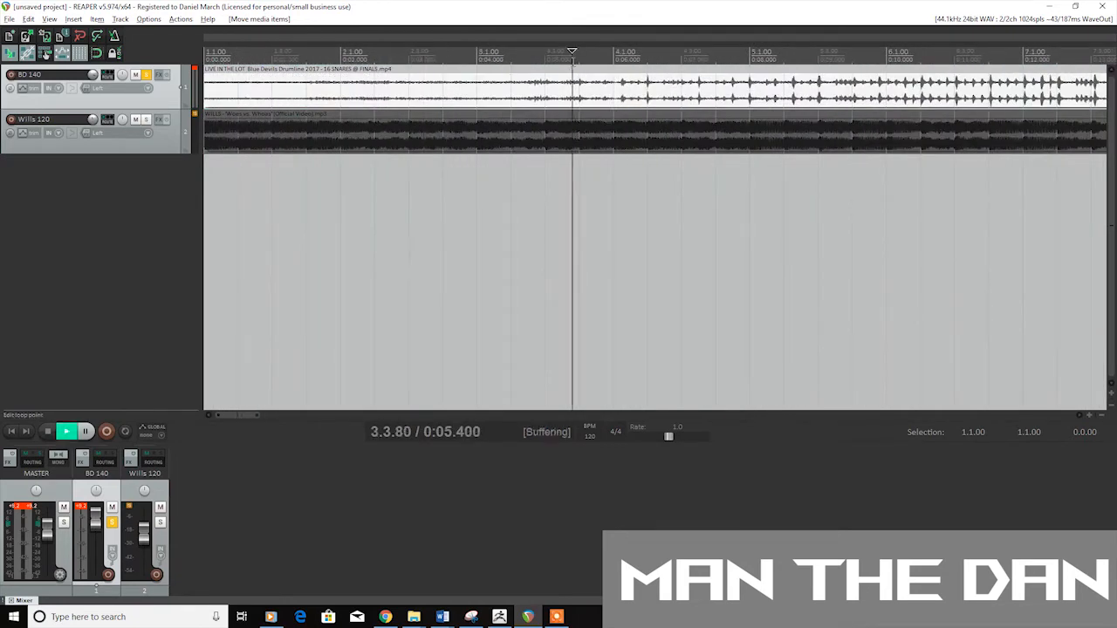
pyautogui.press('space')
pyautogui.press('space')
pyautogui.click(546, 60)
pyautogui.click(484, 61)
pyautogui.press('space')
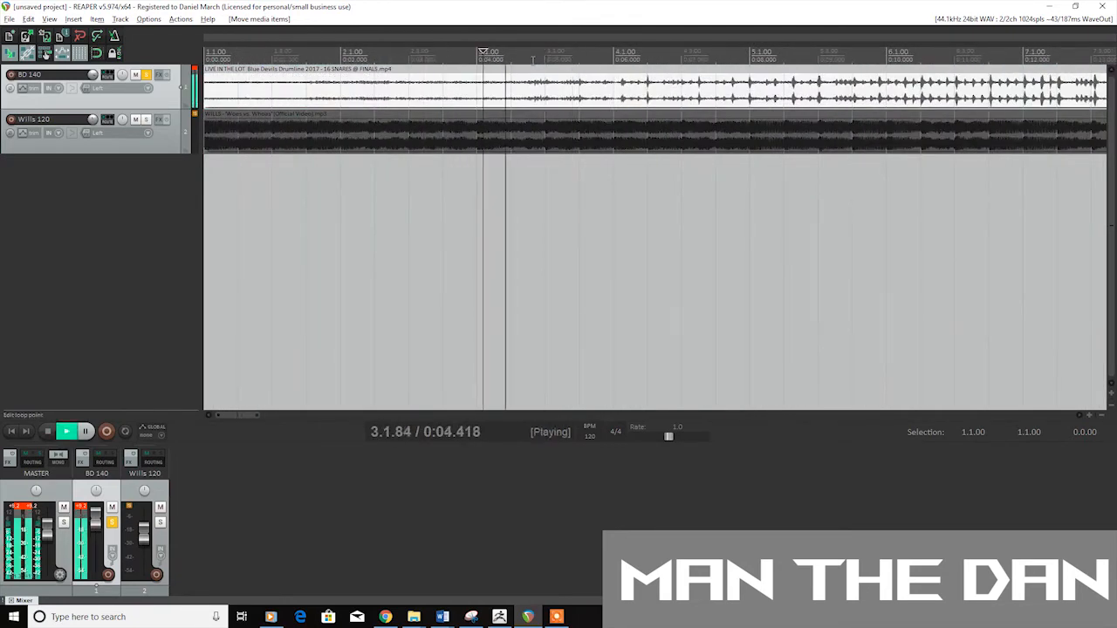
pyautogui.press('space')
pyautogui.click(539, 59)
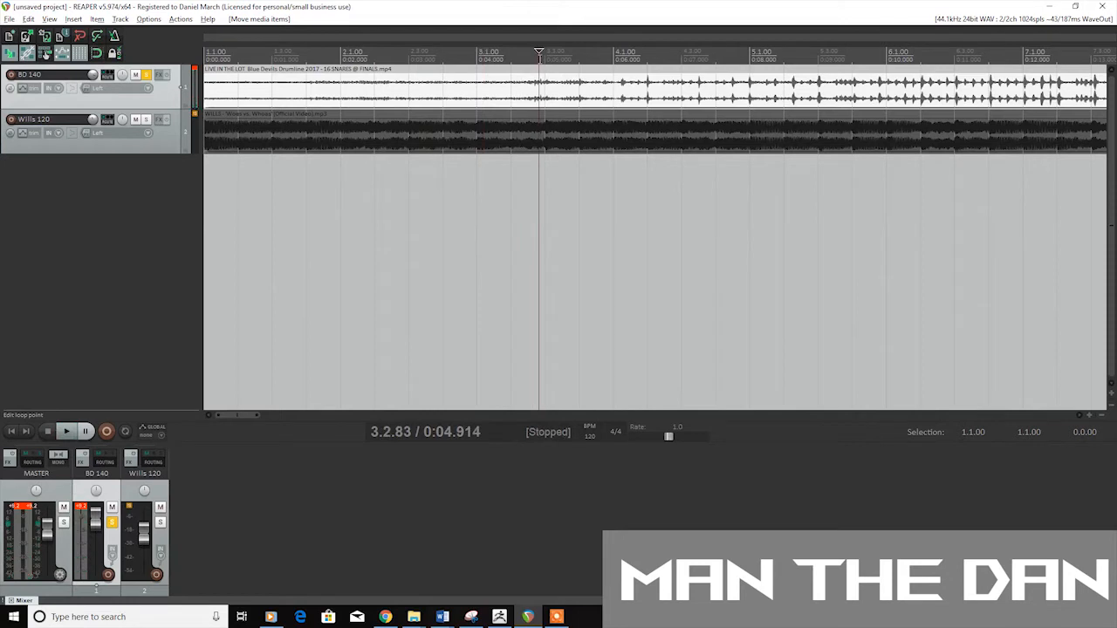
pyautogui.click(547, 56)
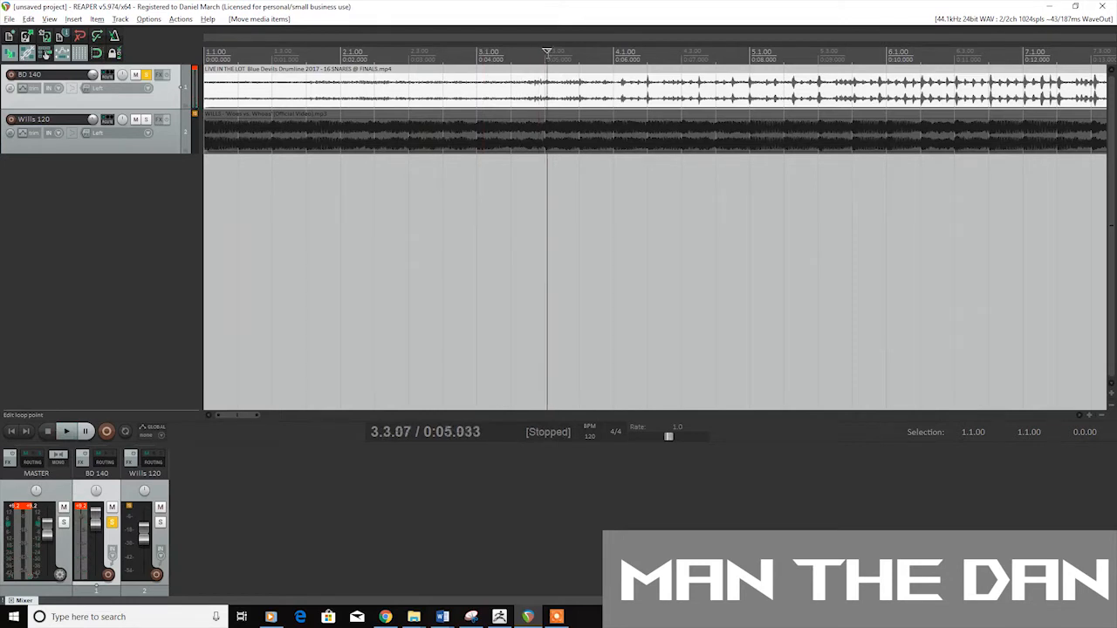
pyautogui.click(545, 56)
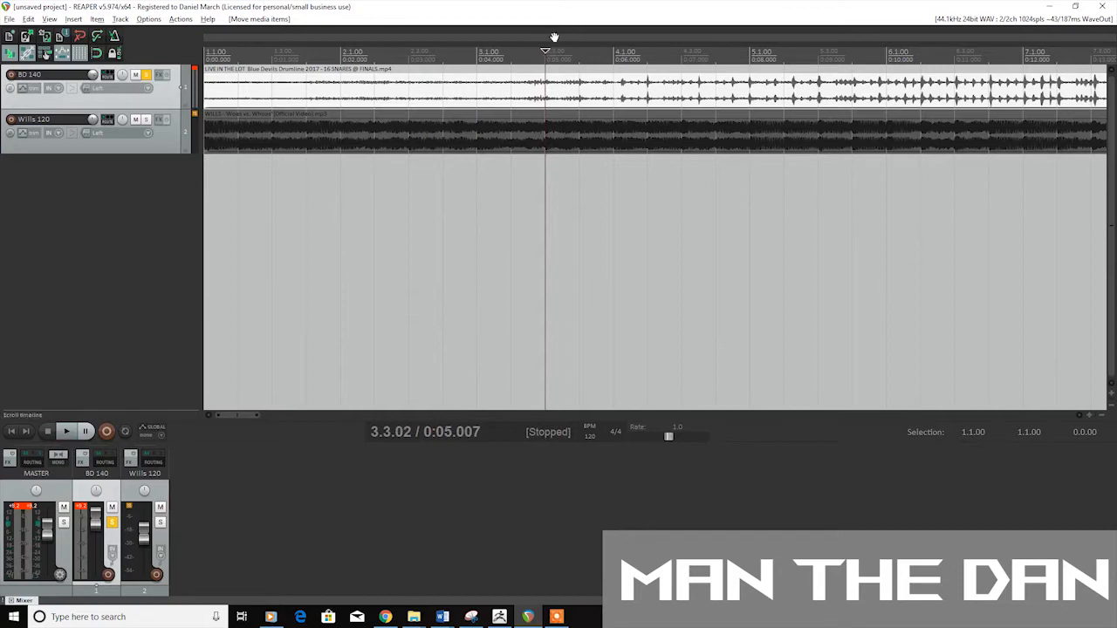
pyautogui.moveTo(554, 37); pyautogui.dragTo(573, 59)
pyautogui.press('space')
pyautogui.press('d')
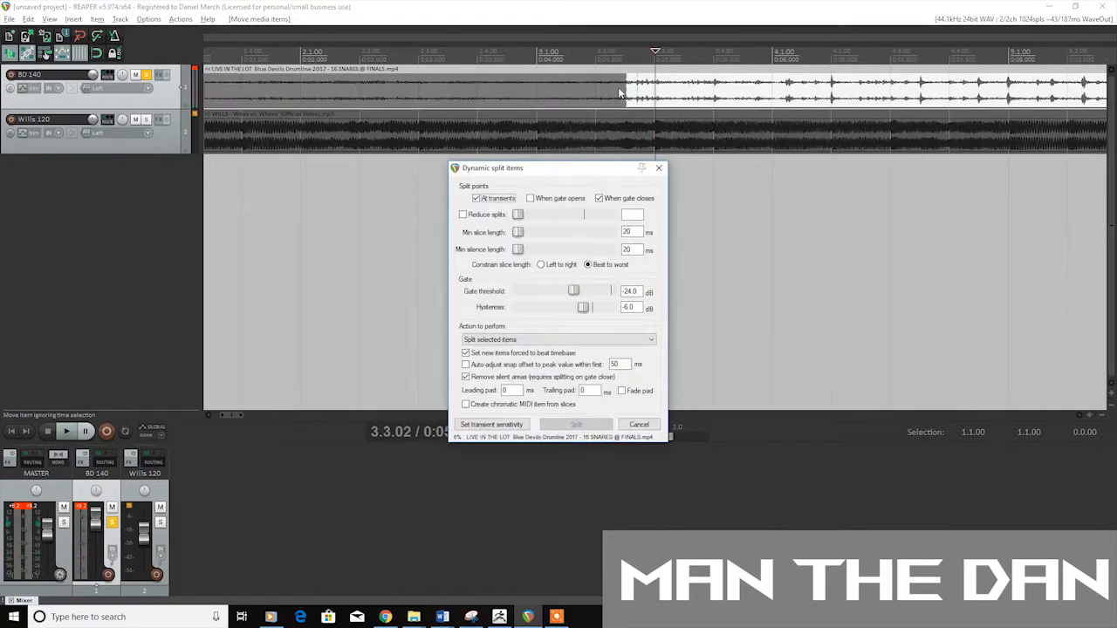
pyautogui.click(646, 428)
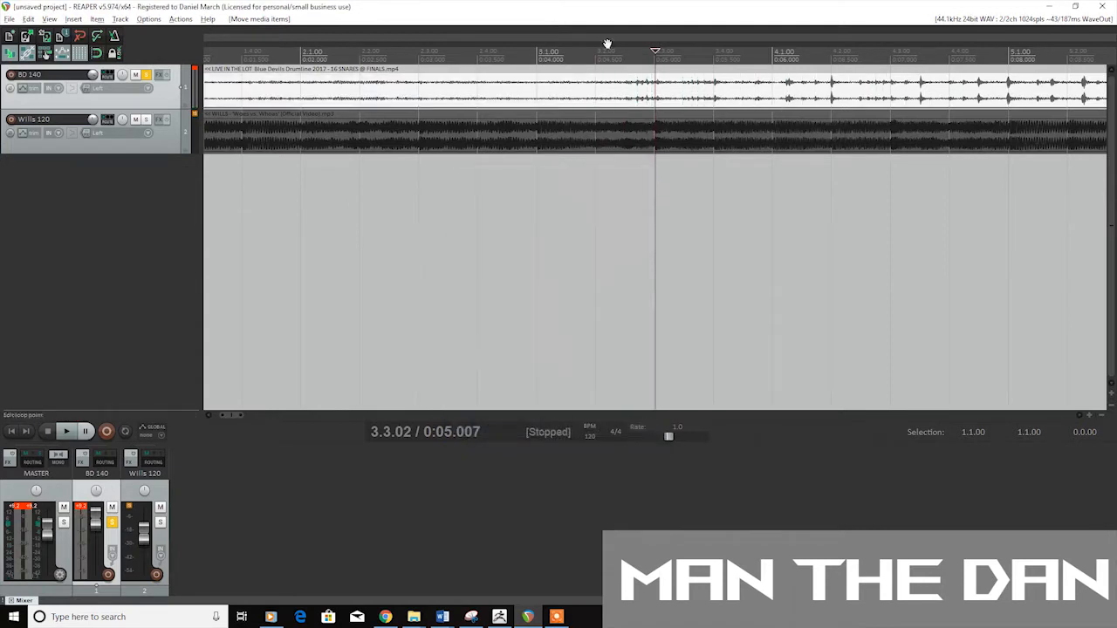
# Split the BD 140 item at about 5.0 seconds, delete the part before it, and audition the new item start.
pyautogui.press('s')
pyautogui.click(596, 96)
pyautogui.press('Delete')
pyautogui.click(679, 91)
pyautogui.click(655, 51)
pyautogui.press('space')
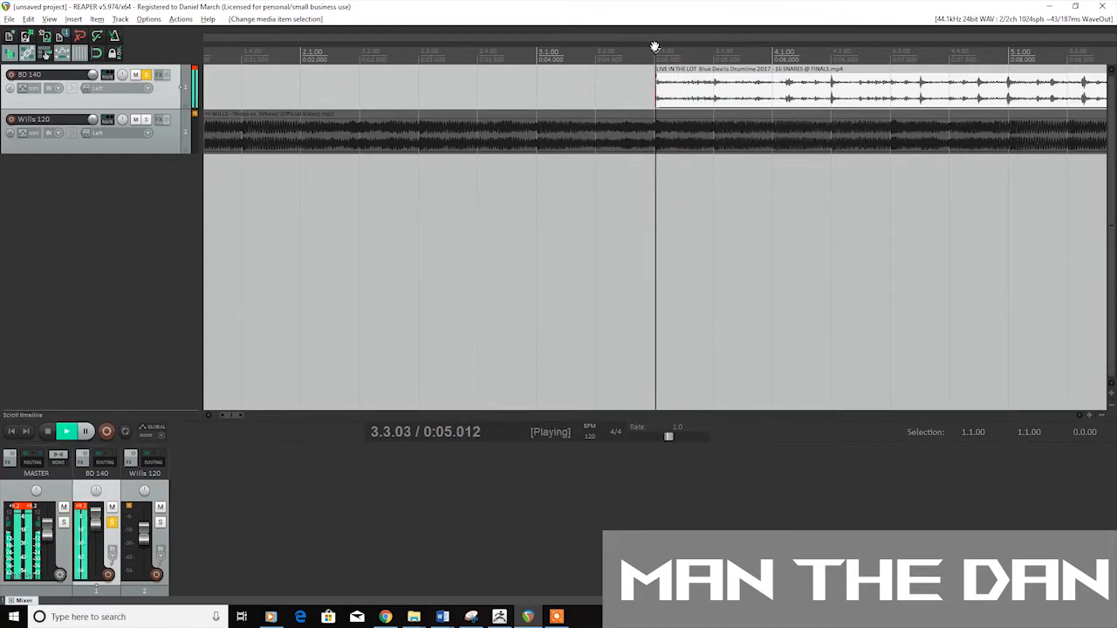
pyautogui.press('space')
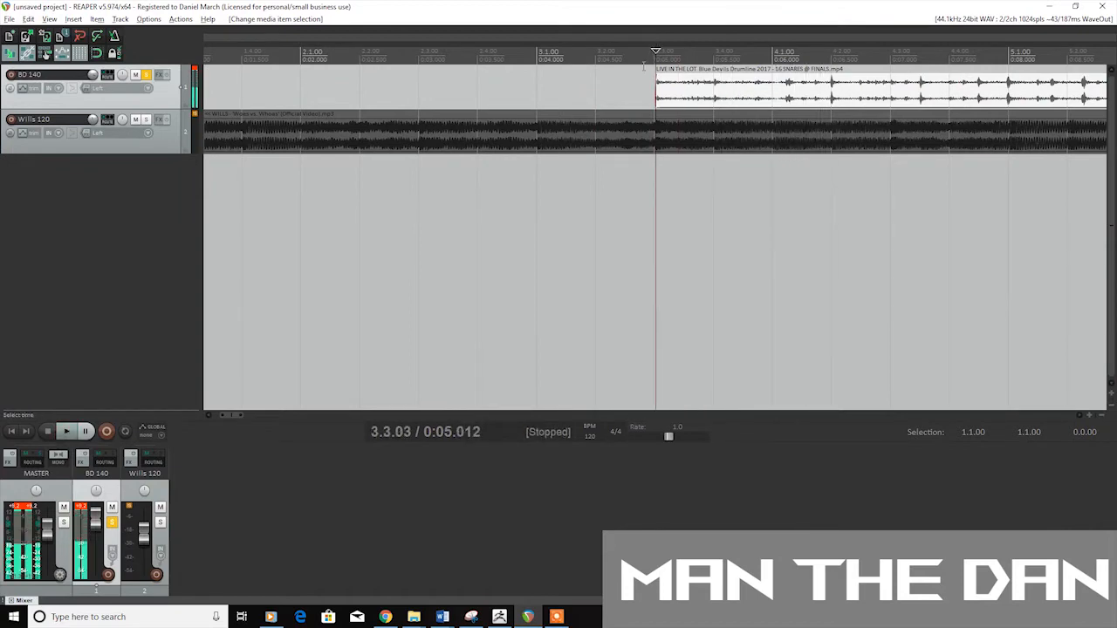
# Move the trimmed BD 140 item to the project start.
pyautogui.scroll(-5, 637, 100)
pyautogui.scroll(-6, 637, 101)
pyautogui.moveTo(522, 94); pyautogui.dragTo(305, 86)
# Play the BD 140 item from the start and examine its beats around bar 3 against the 120 BPM grid.
pyautogui.click(205, 46)
pyautogui.scroll(10, 203, 44)
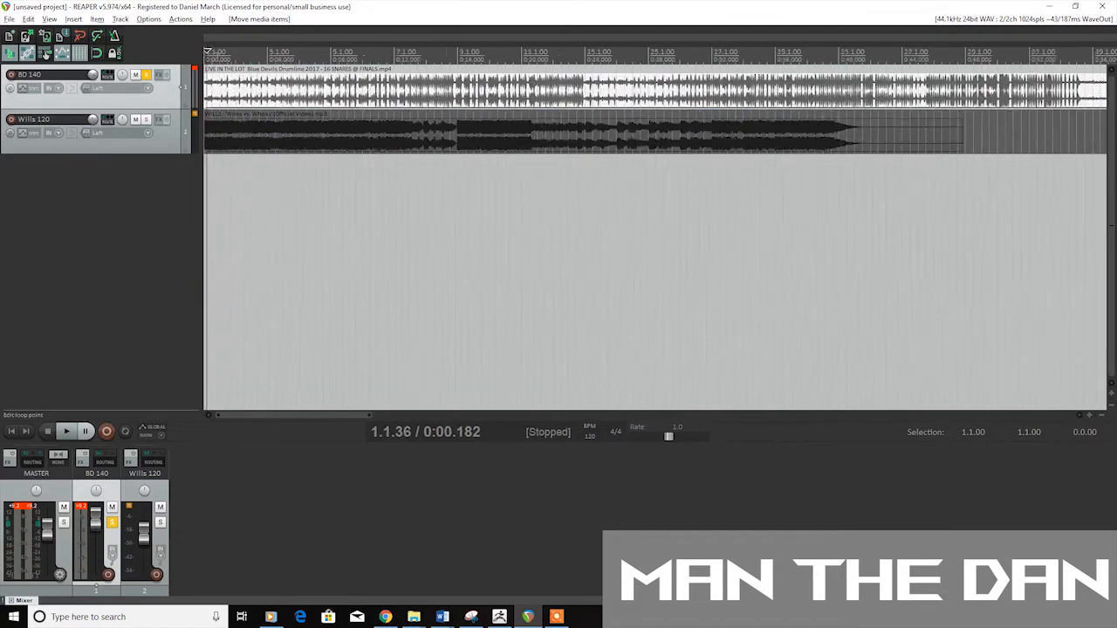
pyautogui.click(206, 49)
pyautogui.press('space')
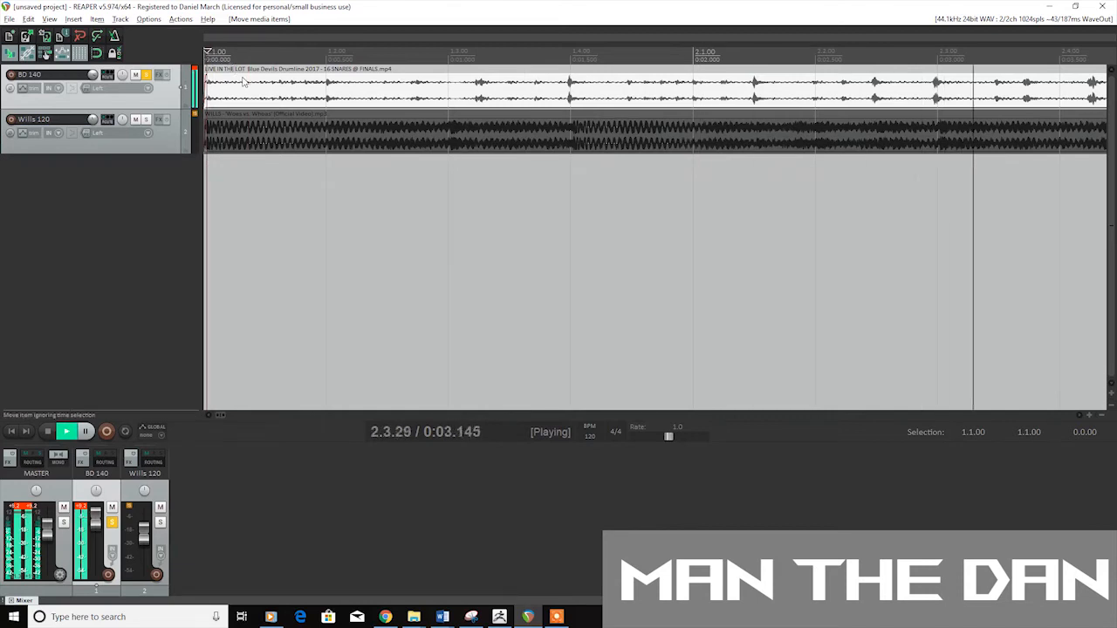
pyautogui.press('space')
pyautogui.click(390, 87)
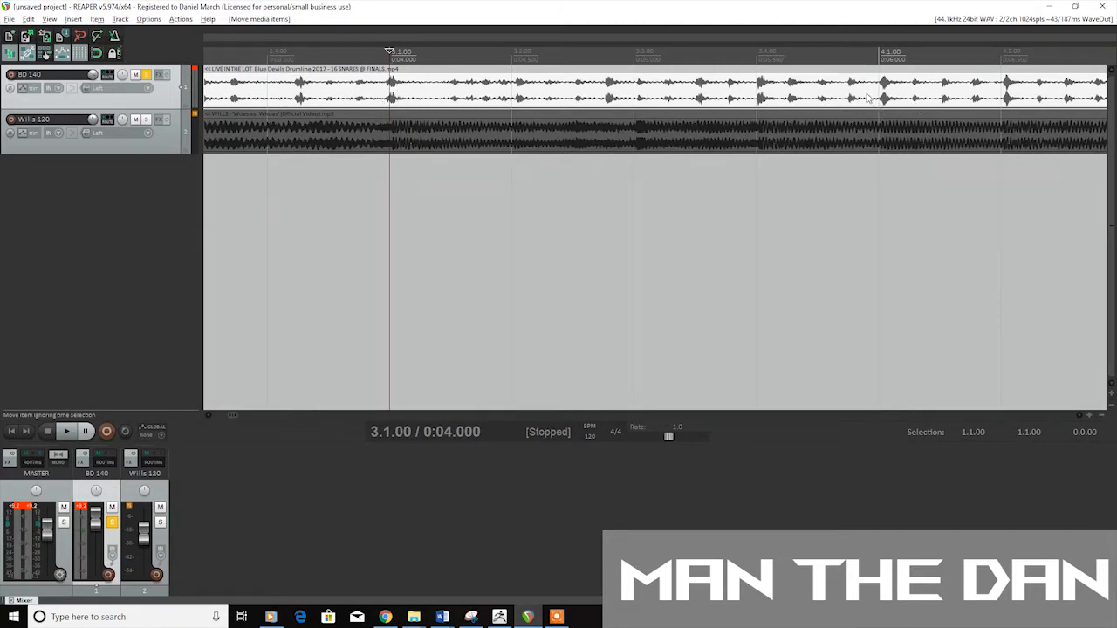
pyautogui.scroll(-4, 866, 95)
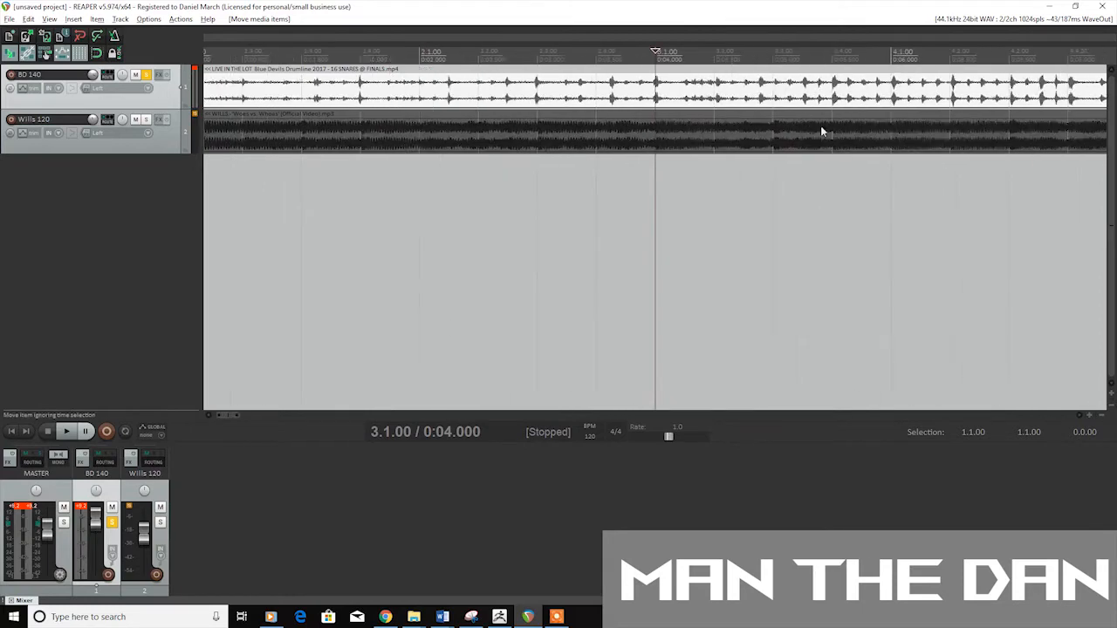
pyautogui.scroll(-6, 590, 100)
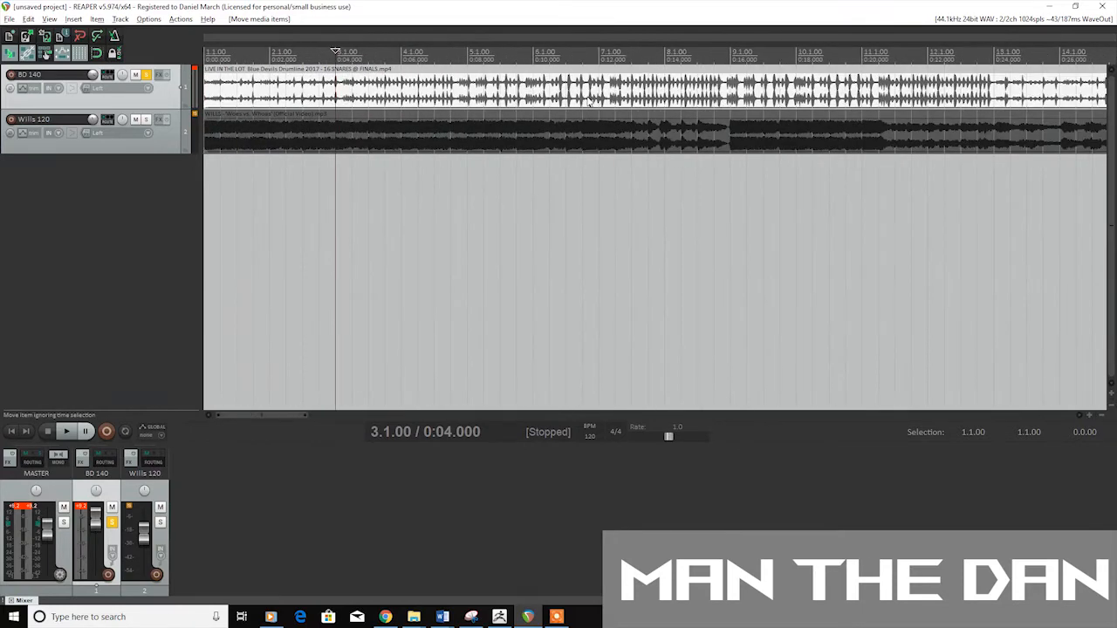
# Turn off solo on the BD 140 track and place the edit cursor near the project start.
pyautogui.scroll(-2, 455, 81)
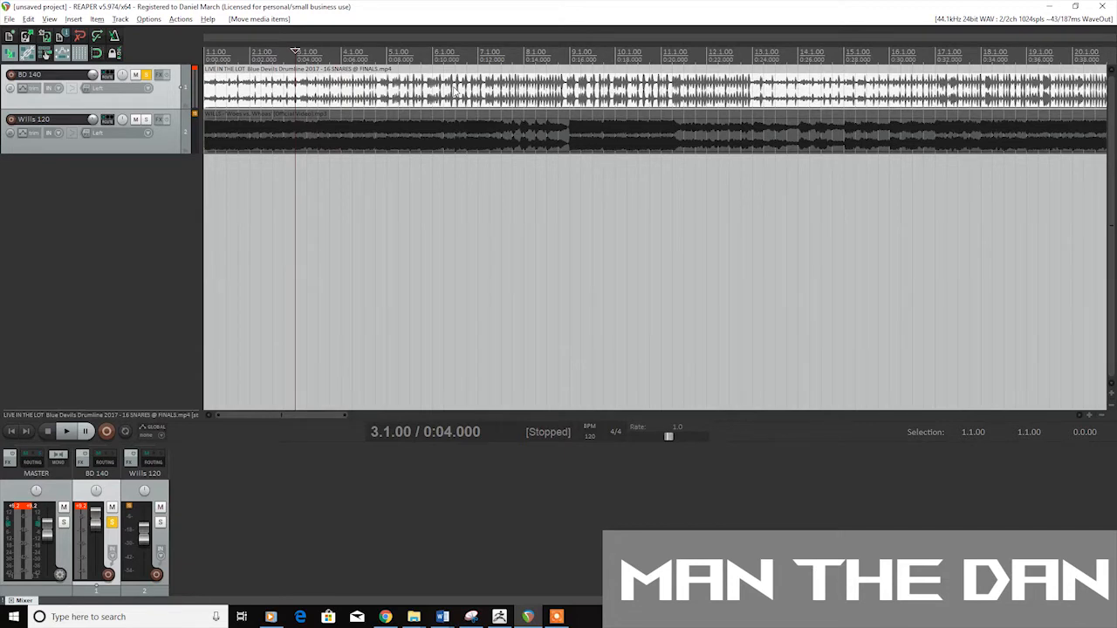
pyautogui.click(147, 75)
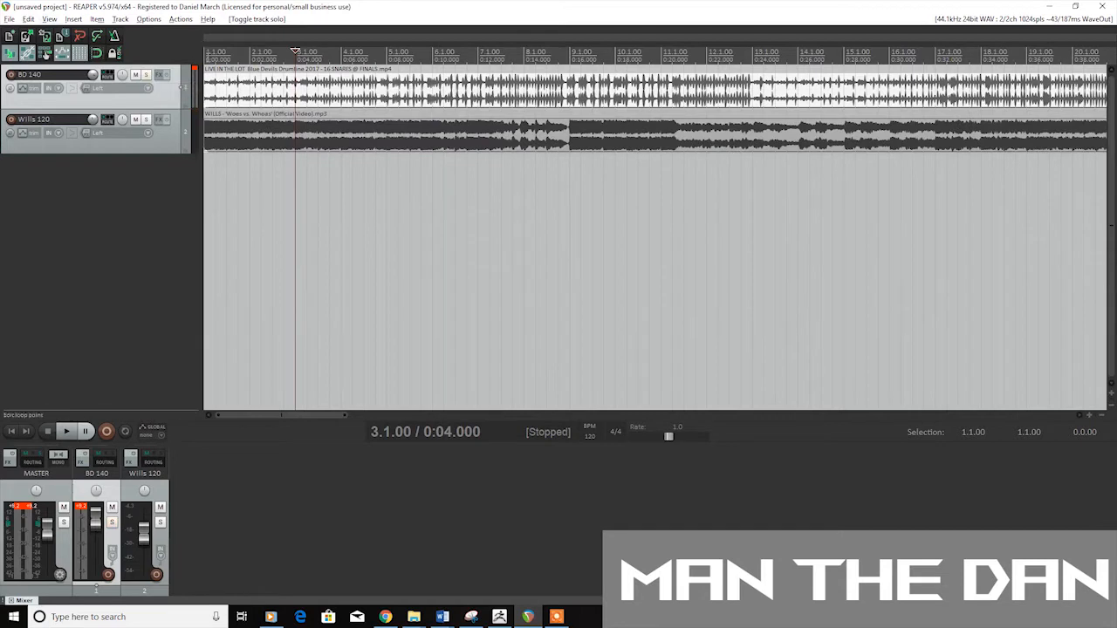
pyautogui.click(205, 57)
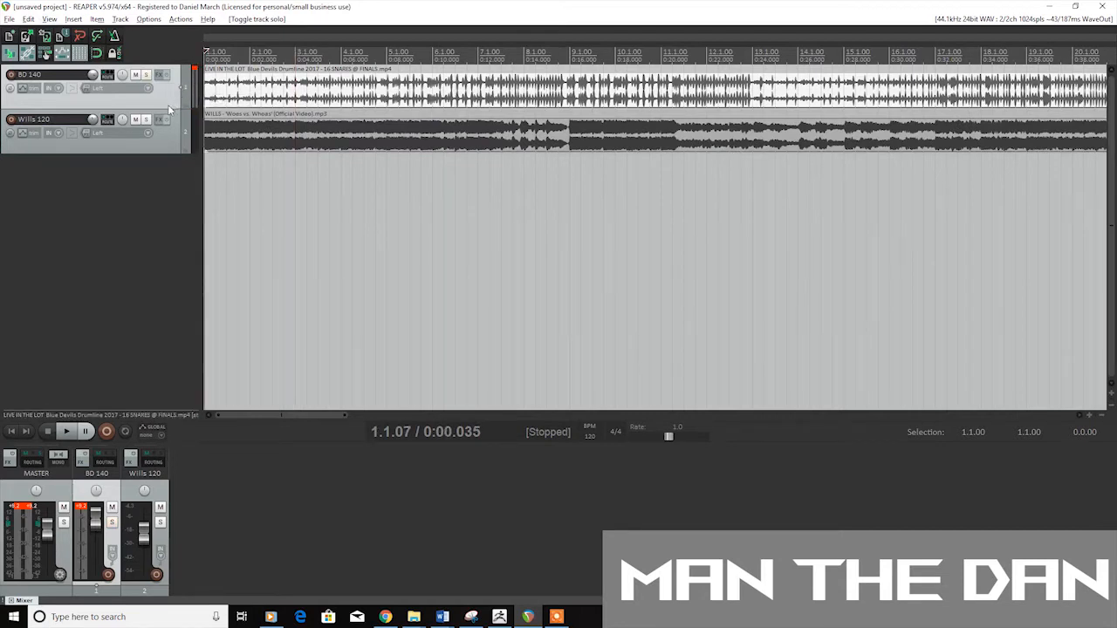
# Compare the tempo values written in the names of the BD 140 and Wills 120 tracks.
pyautogui.doubleClick(56, 75)
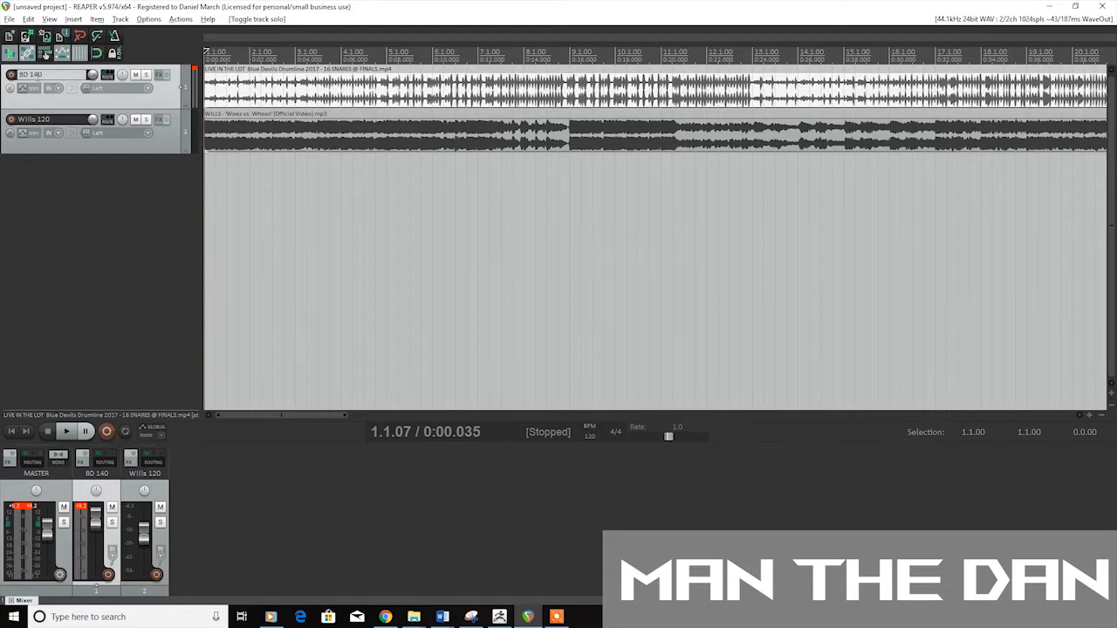
pyautogui.moveTo(30, 75); pyautogui.dragTo(66, 73)
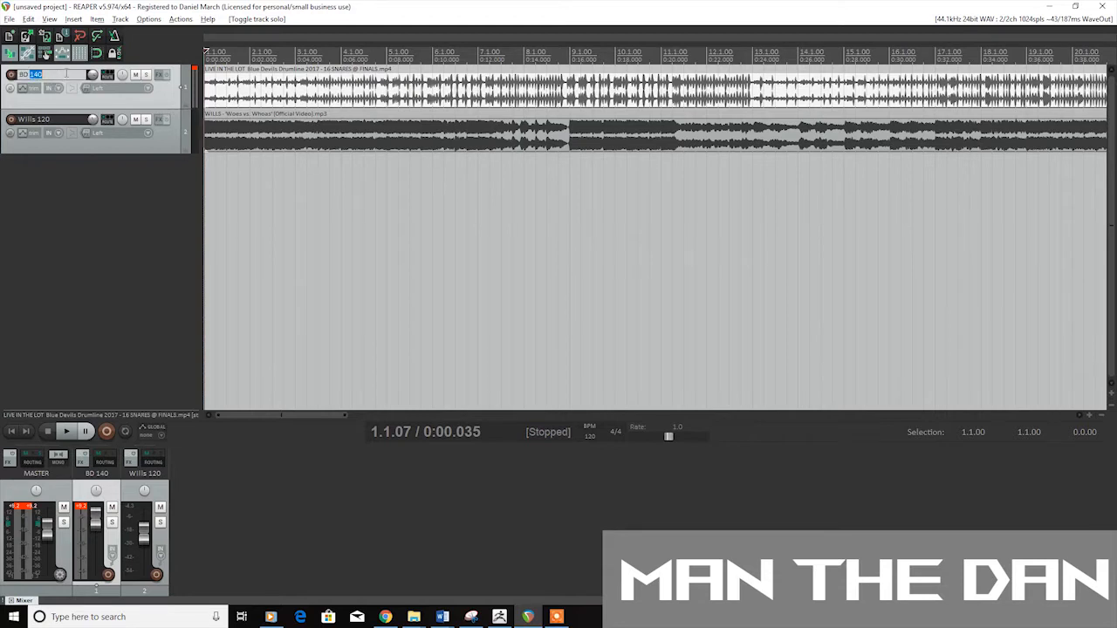
pyautogui.click(50, 129)
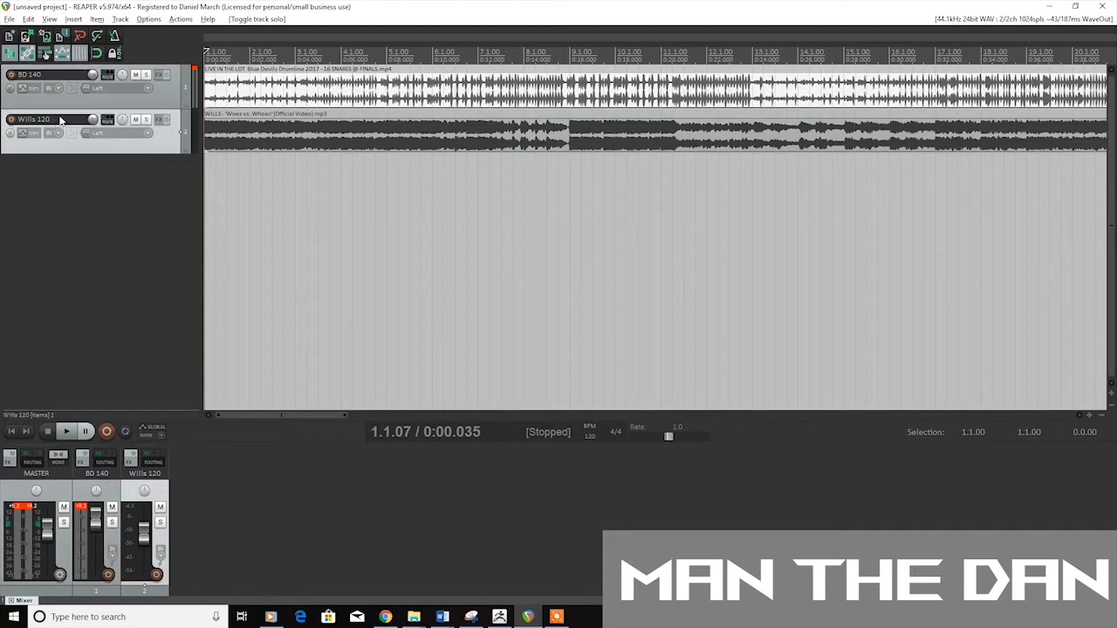
pyautogui.doubleClick(57, 119)
pyautogui.click(38, 120)
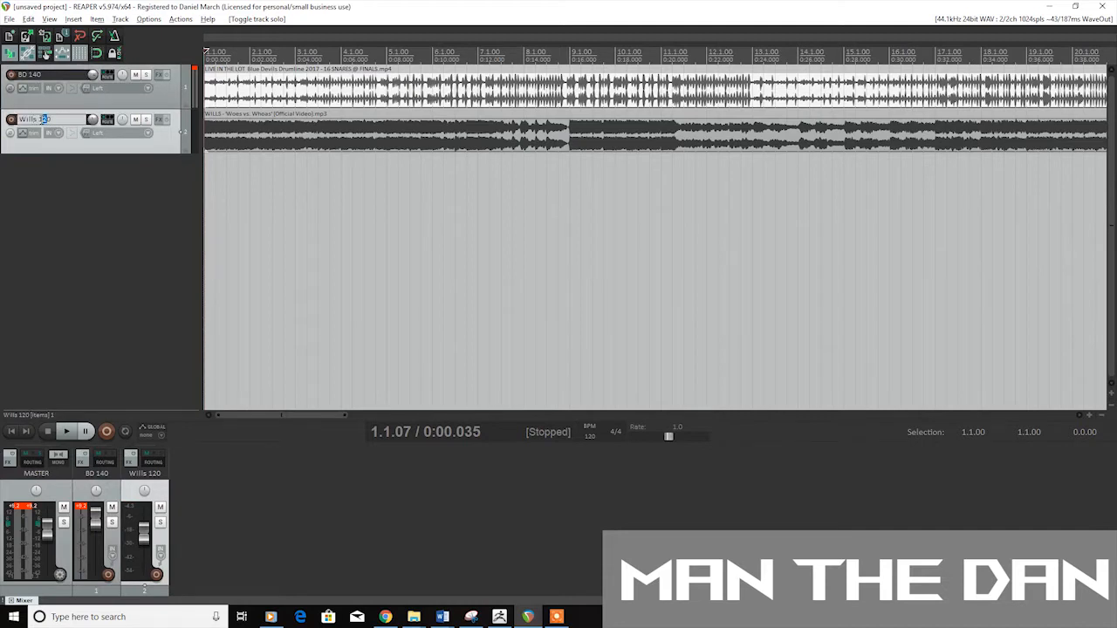
pyautogui.moveTo(63, 122); pyautogui.dragTo(39, 122)
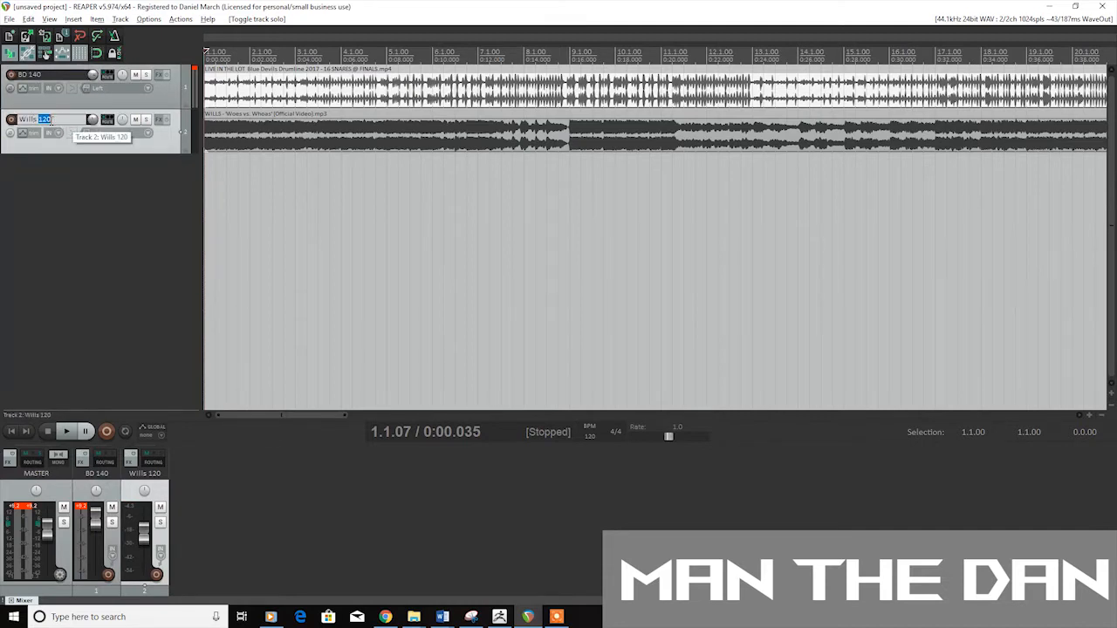
pyautogui.click(95, 188)
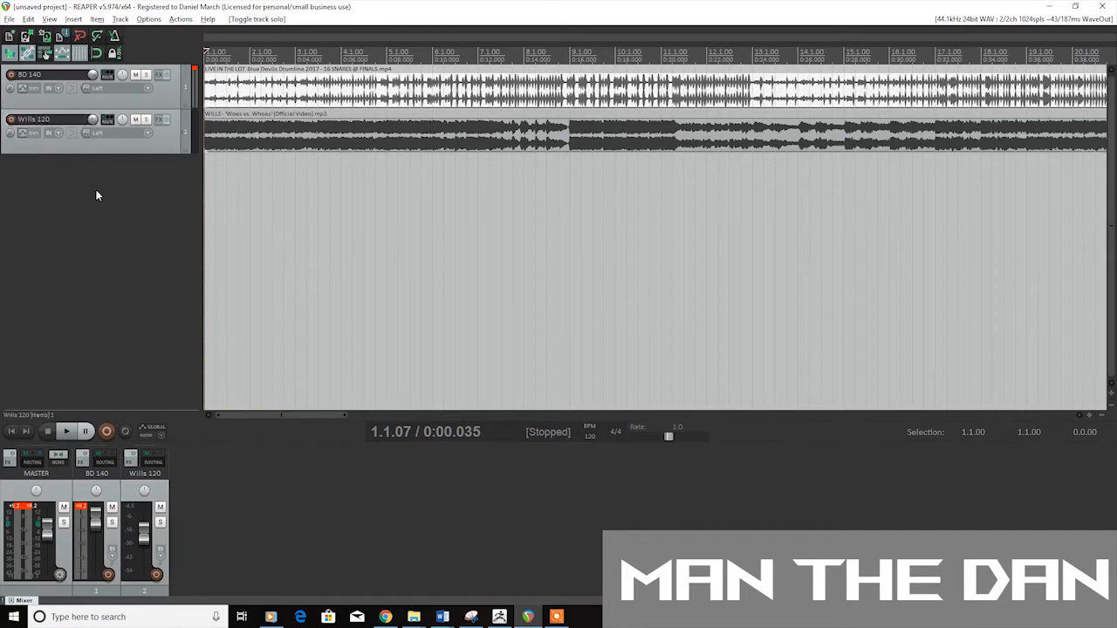
# Set the project tempo to 140 BPM and cut the song item from the Wills 120 track.
pyautogui.click(590, 435)
pyautogui.write('140')
pyautogui.press('Return')
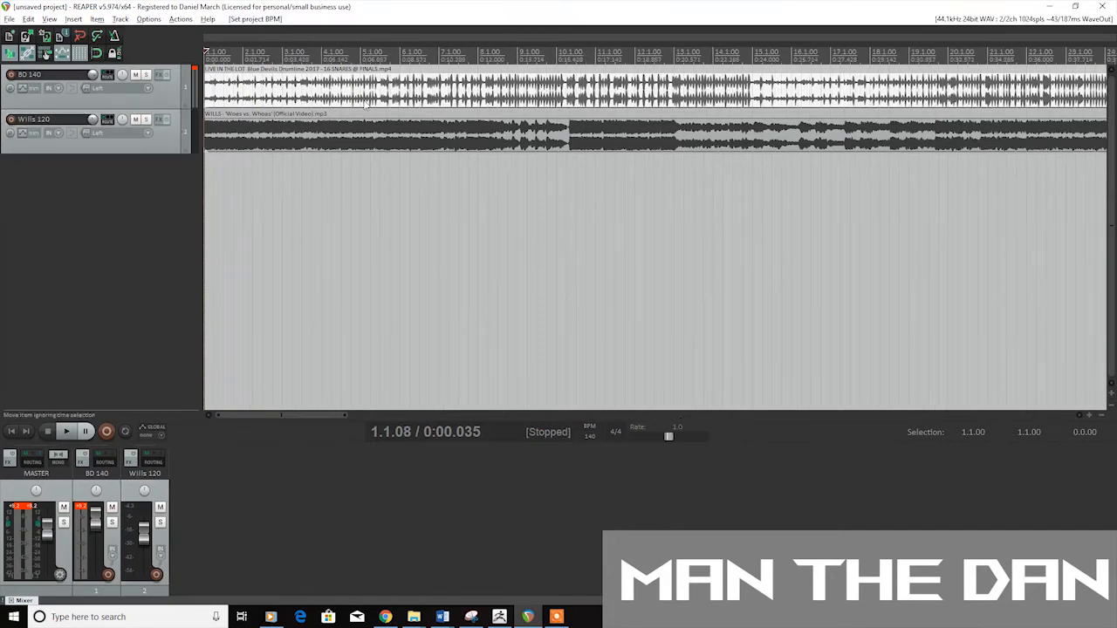
pyautogui.click(289, 142)
pyautogui.hotkey('ctrl', 'x')
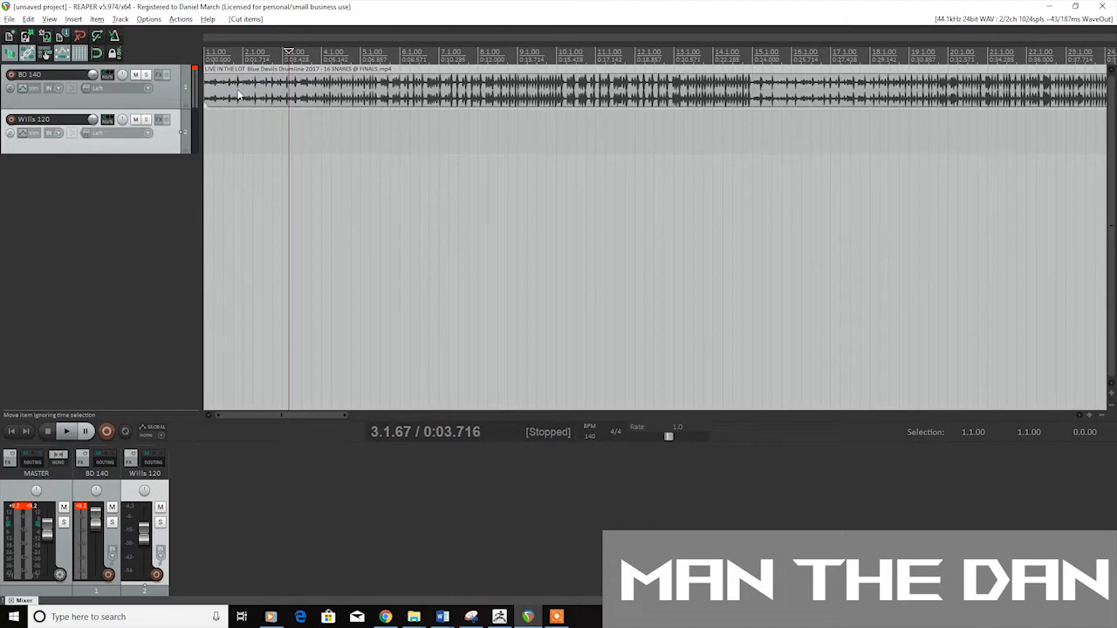
# Set the project timebase for items, envelopes and markers to Beats (position, length, rate).
pyautogui.hotkey('alt', 'Return')
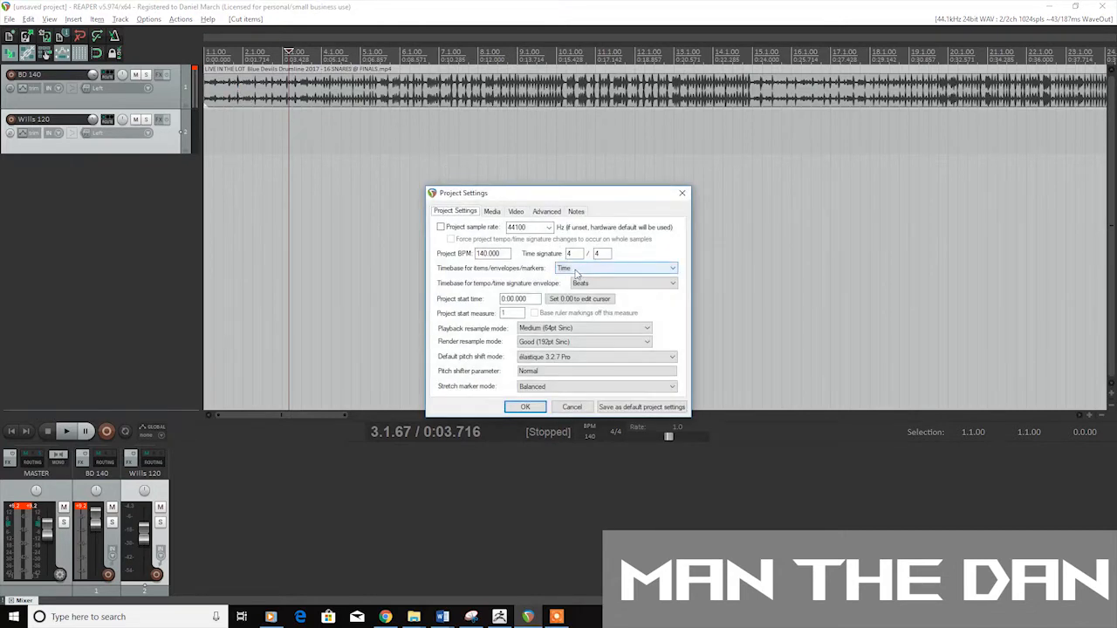
pyautogui.click(579, 274)
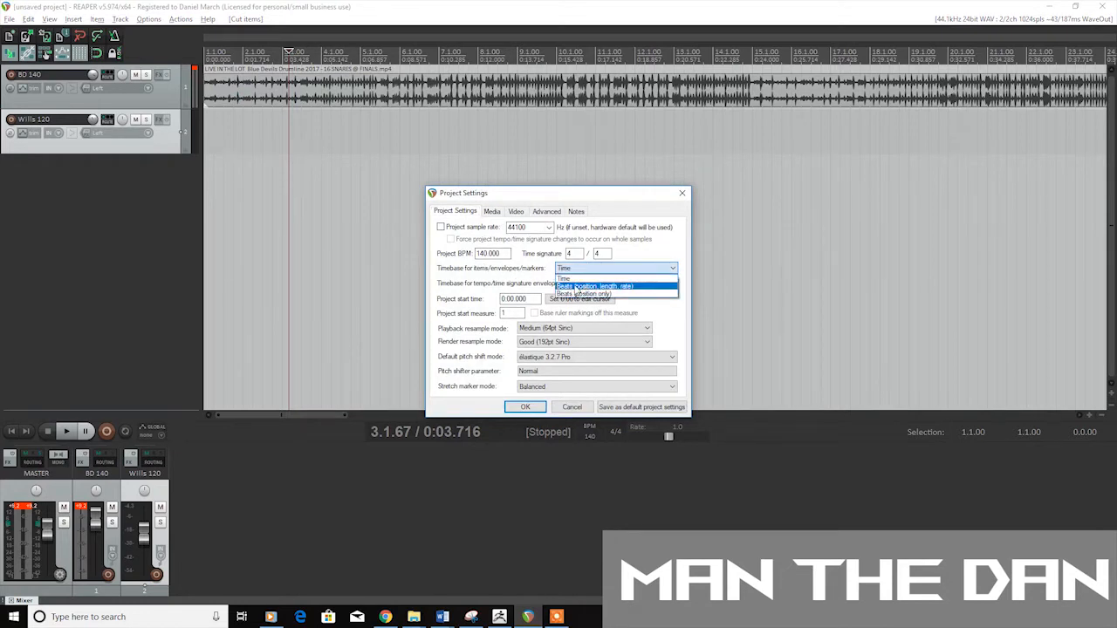
pyautogui.click(589, 287)
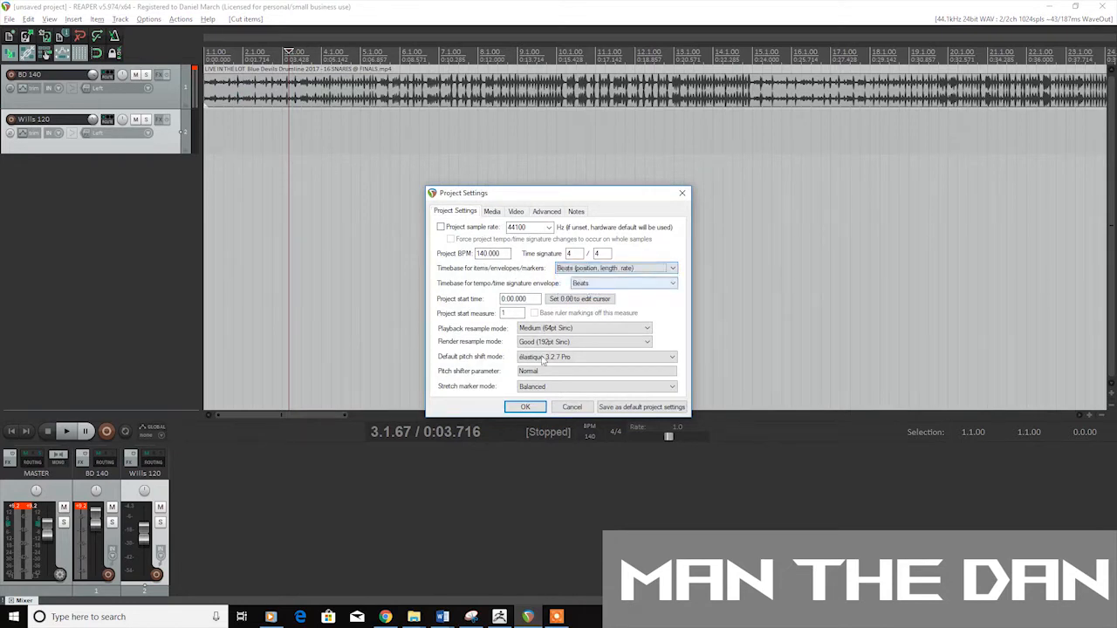
pyautogui.click(529, 407)
# Select the BD 140 item and set the project tempo to 250 BPM to speed it up.
pyautogui.click(413, 88)
pyautogui.click(283, 87)
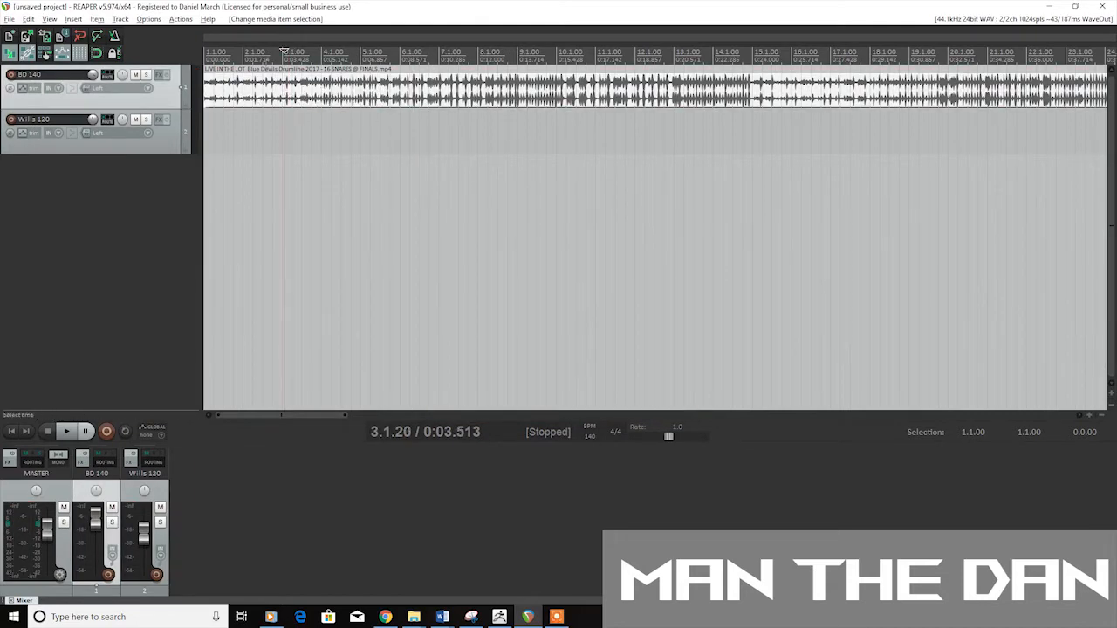
pyautogui.click(242, 88)
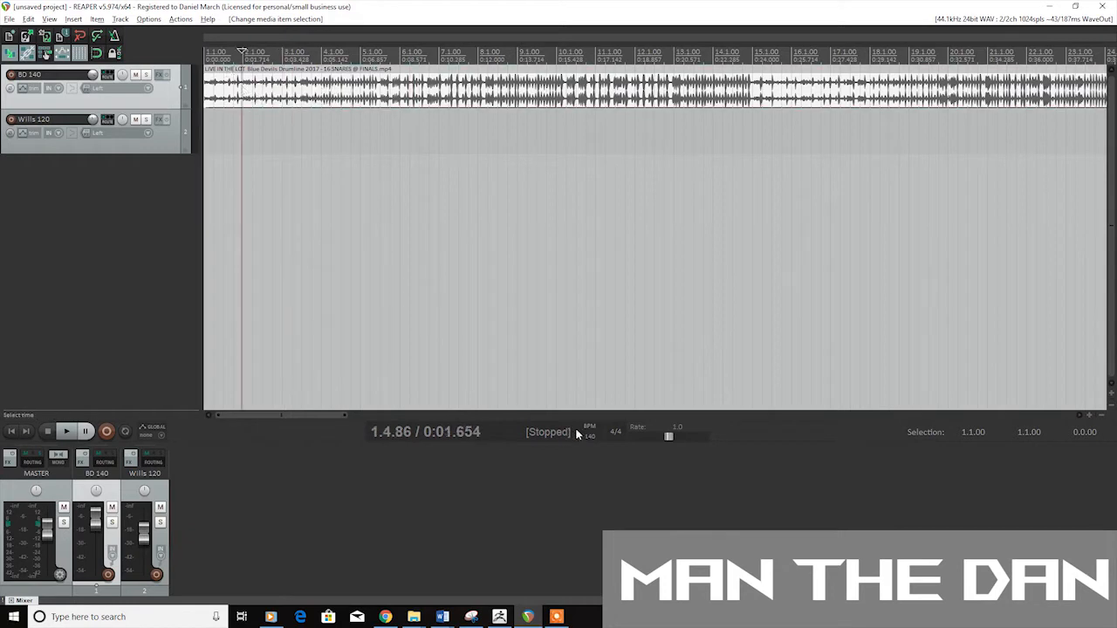
pyautogui.click(591, 435)
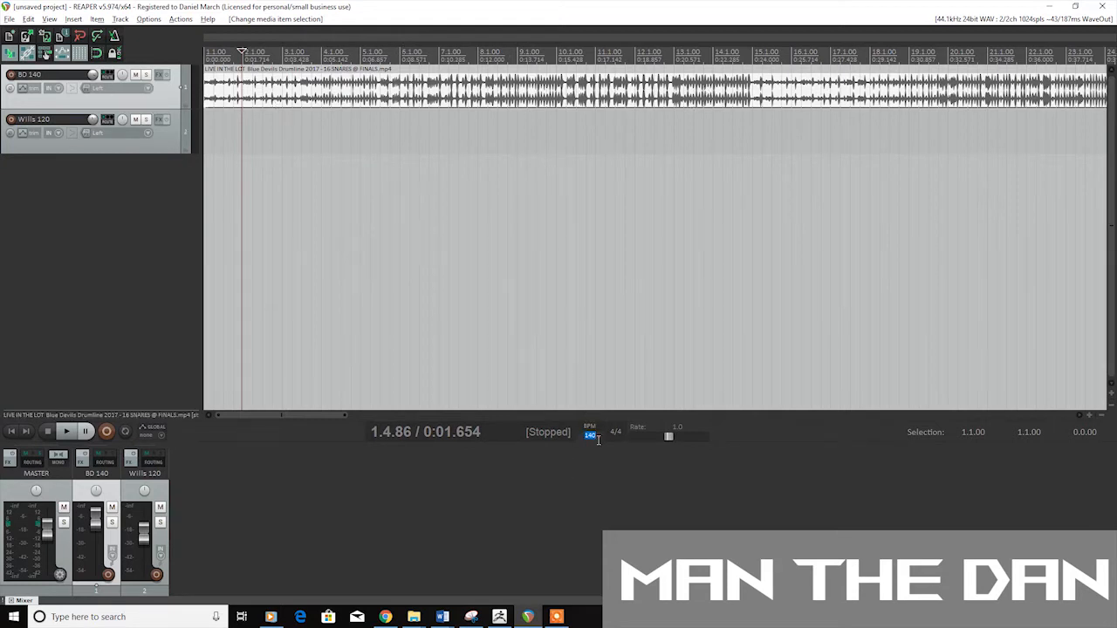
pyautogui.write('250')
pyautogui.press('Return')
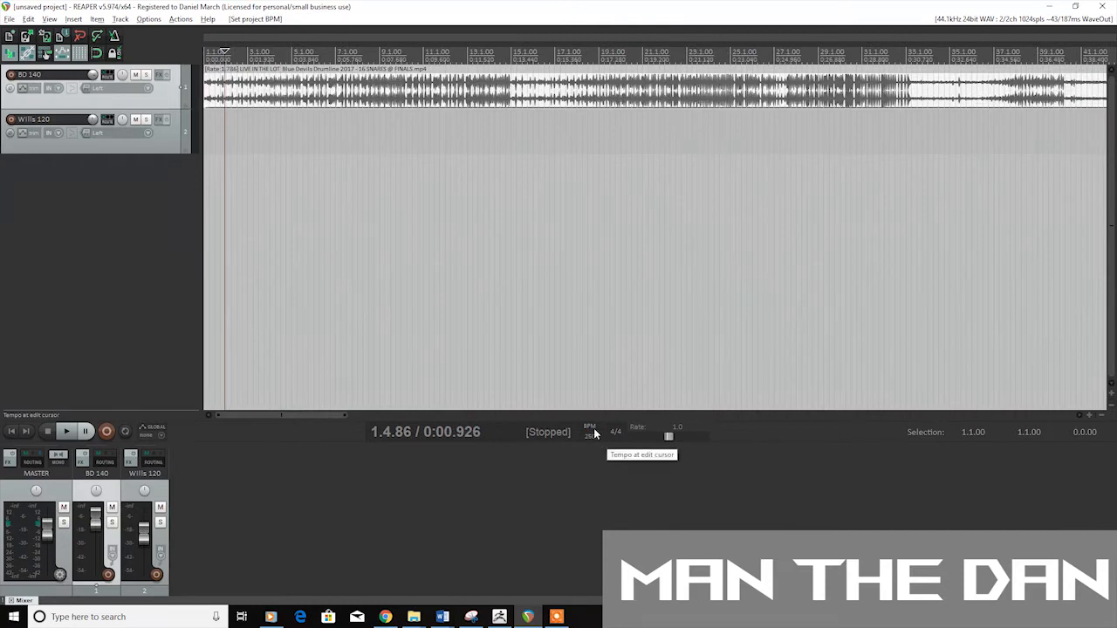
# Play the BD 140 item from around the project start to hear it at 250 BPM.
pyautogui.click(234, 54)
pyautogui.click(267, 54)
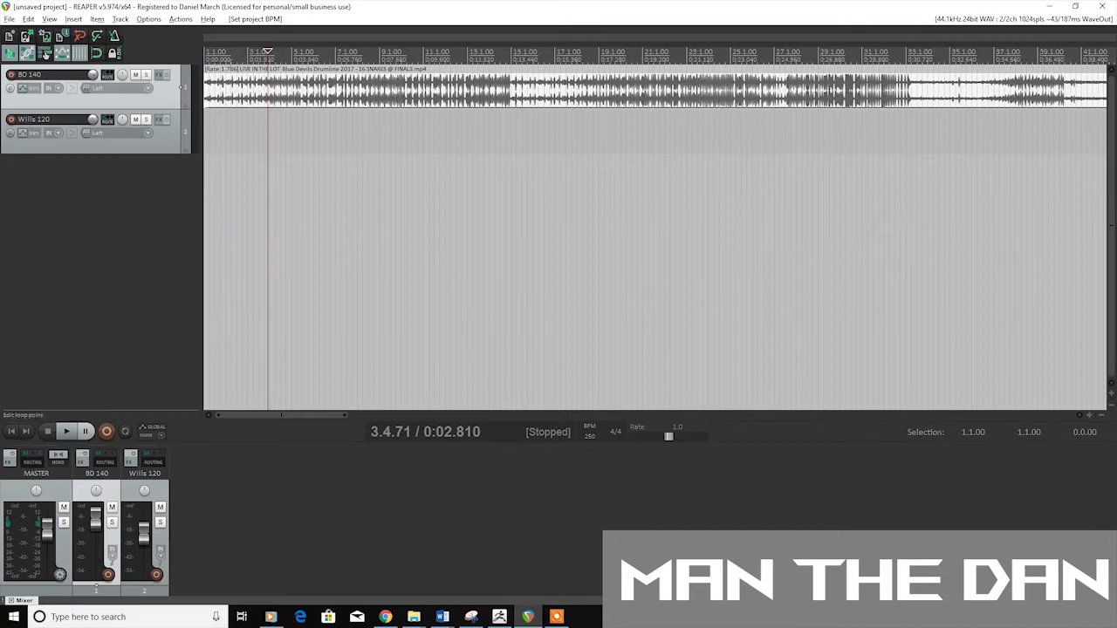
pyautogui.press('space')
pyautogui.press('space')
pyautogui.click(207, 53)
pyautogui.press('space')
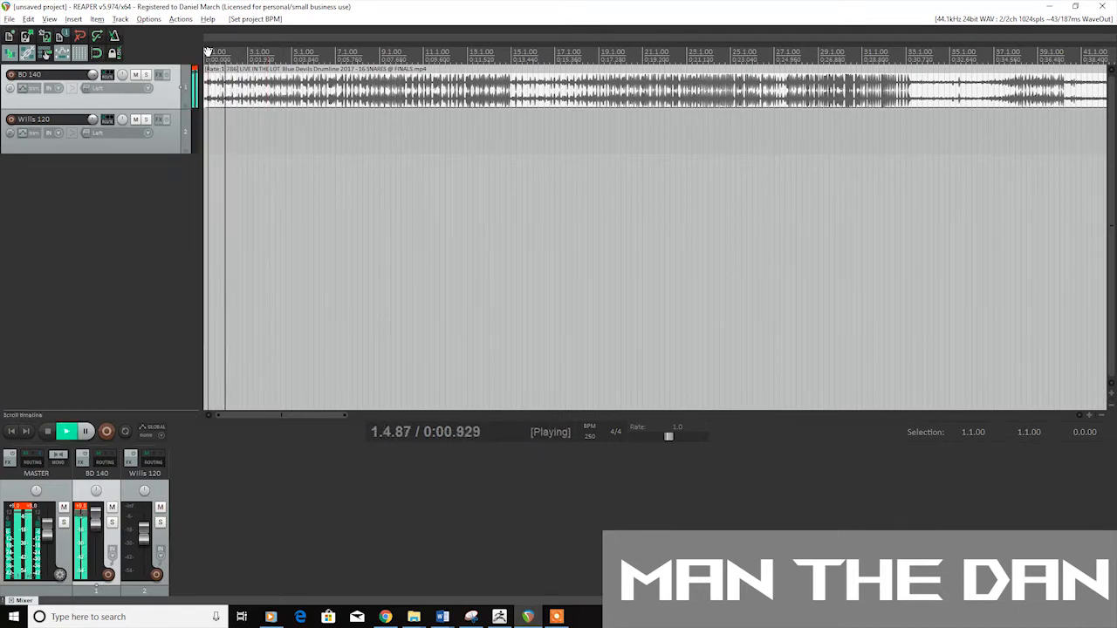
pyautogui.press('space')
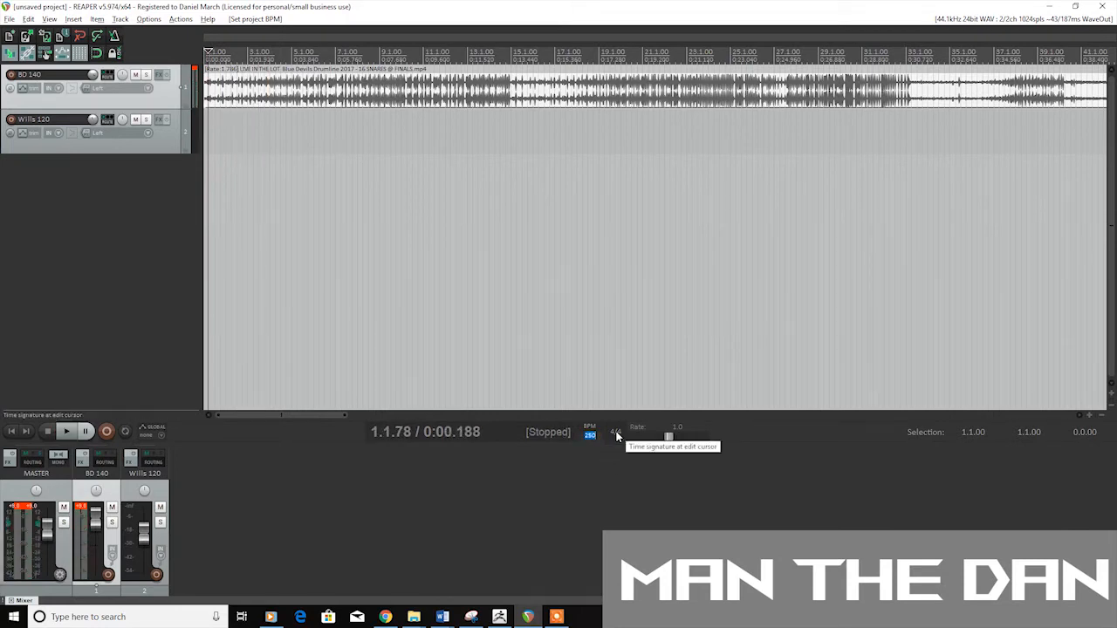
# Return the project tempo to 140 BPM, and lower it to 120 BPM to slow the BD 140 item.
pyautogui.write('140')
pyautogui.press('Return')
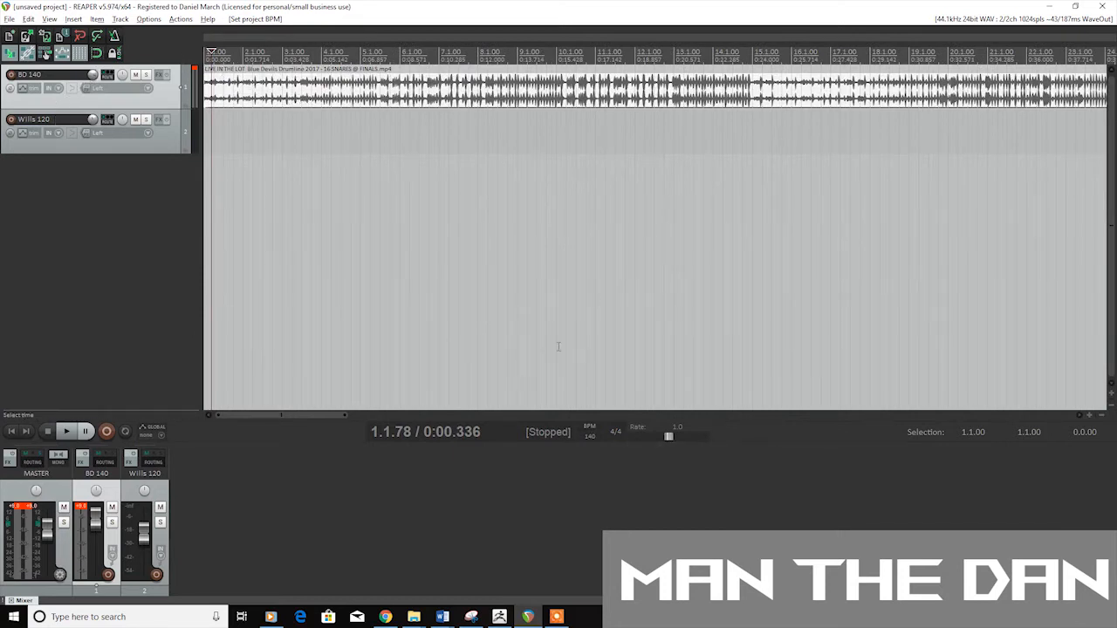
pyautogui.doubleClick(590, 435)
pyautogui.write('12')
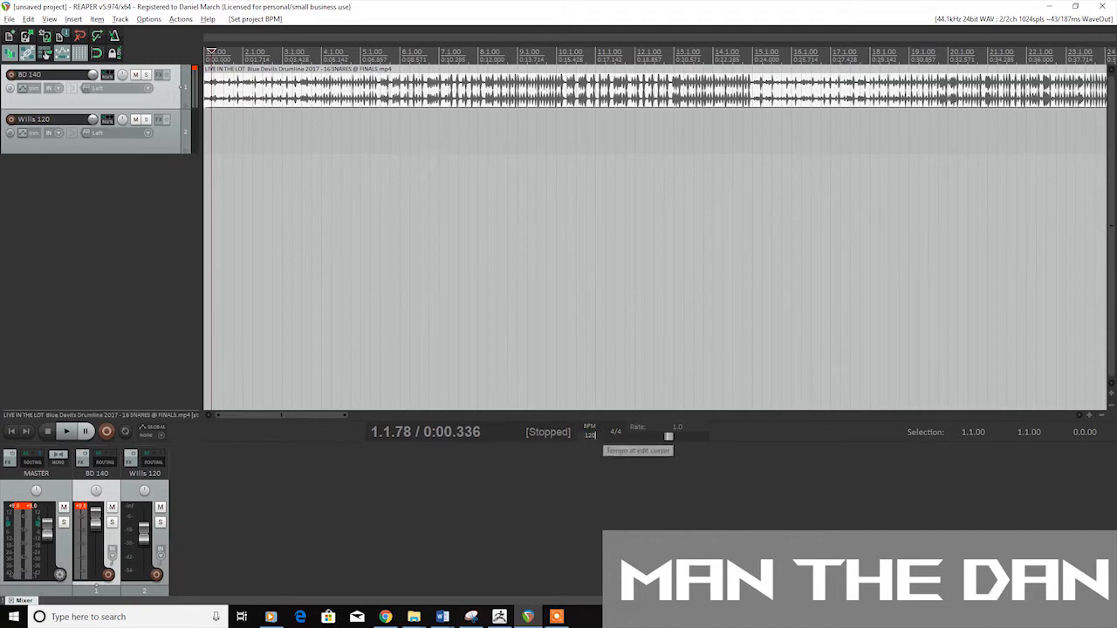
pyautogui.write('0')
pyautogui.press('Return')
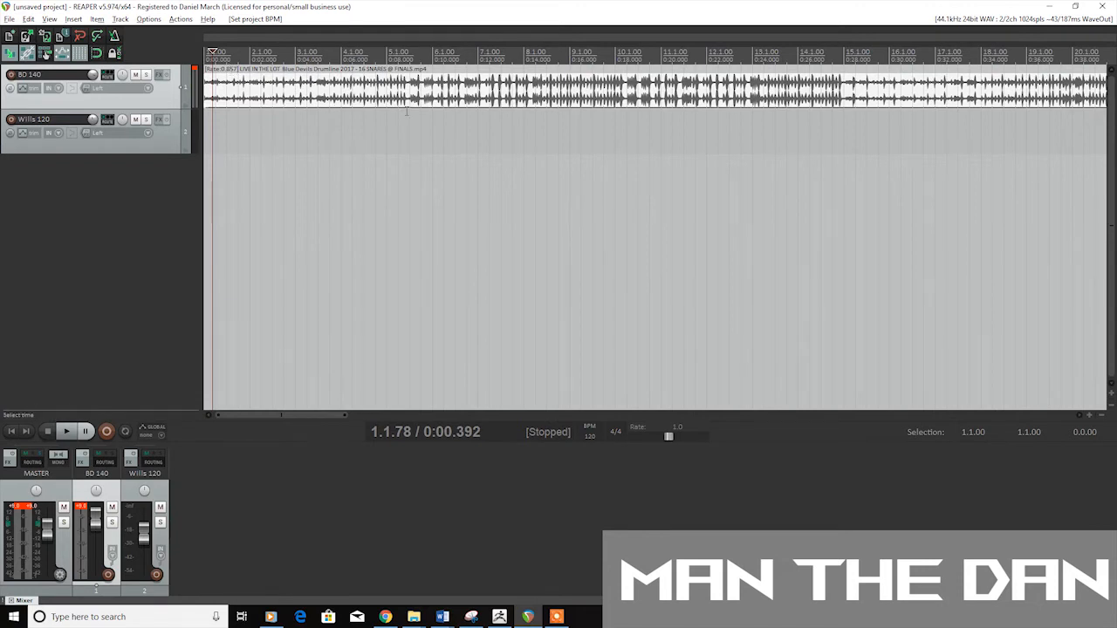
# Paste the cut song item onto the Wills 120 track near the project start and place the edit cursor in bar 2.
pyautogui.click(160, 145)
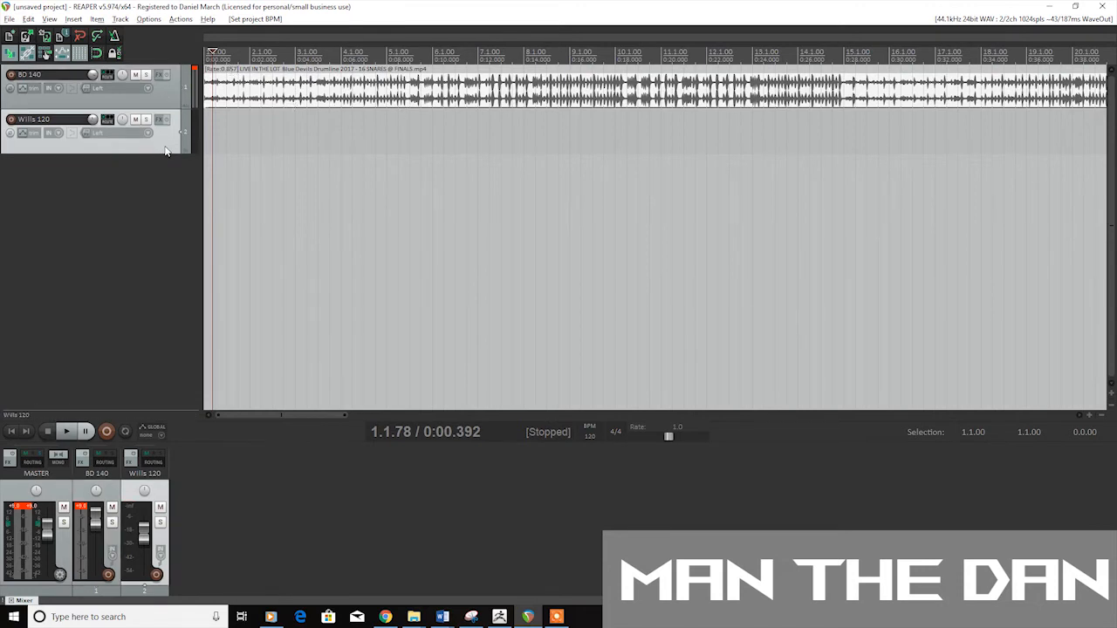
pyautogui.hotkey('ctrl', 'v')
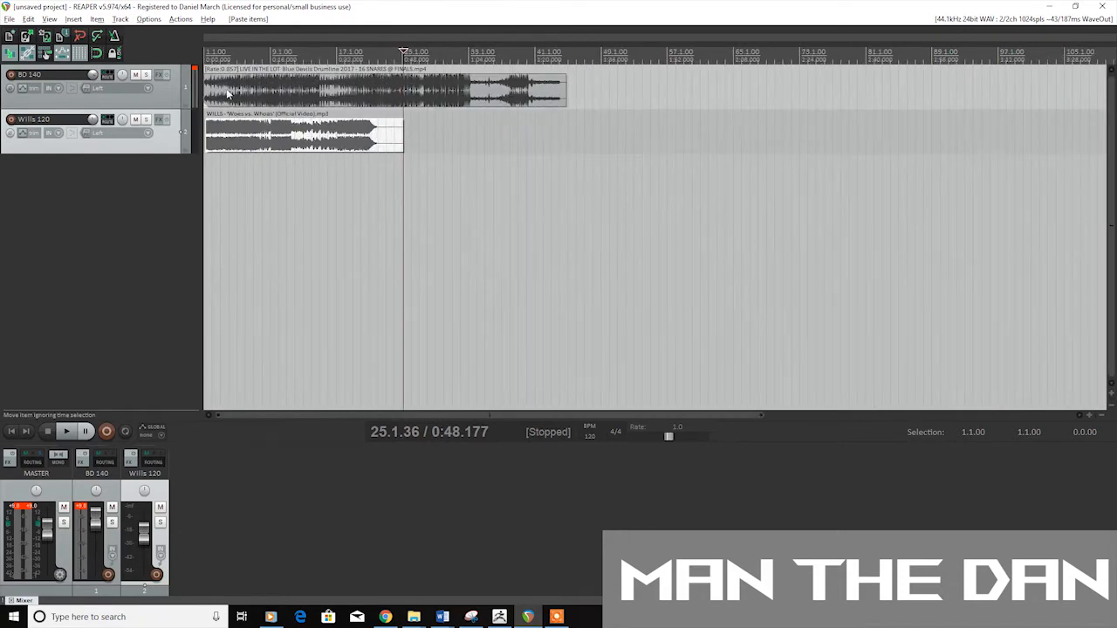
pyautogui.click(216, 50)
pyautogui.scroll(7, 230, 106)
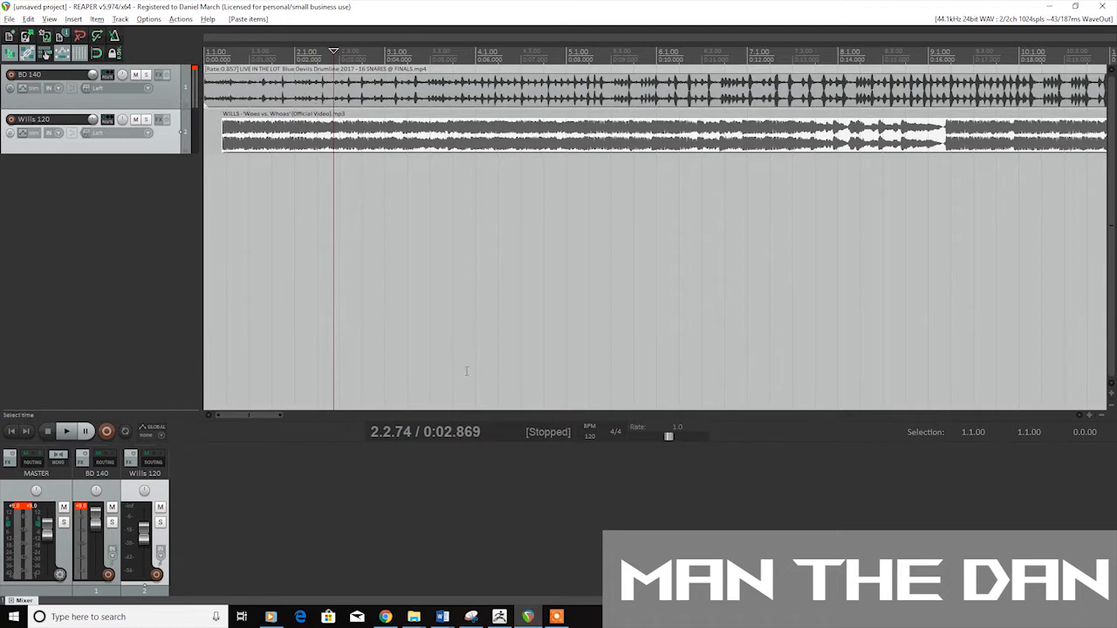
# Set the project tempo to 140 BPM with both songs following the beats timebase.
pyautogui.click(589, 434)
pyautogui.write('140')
pyautogui.press('Return')
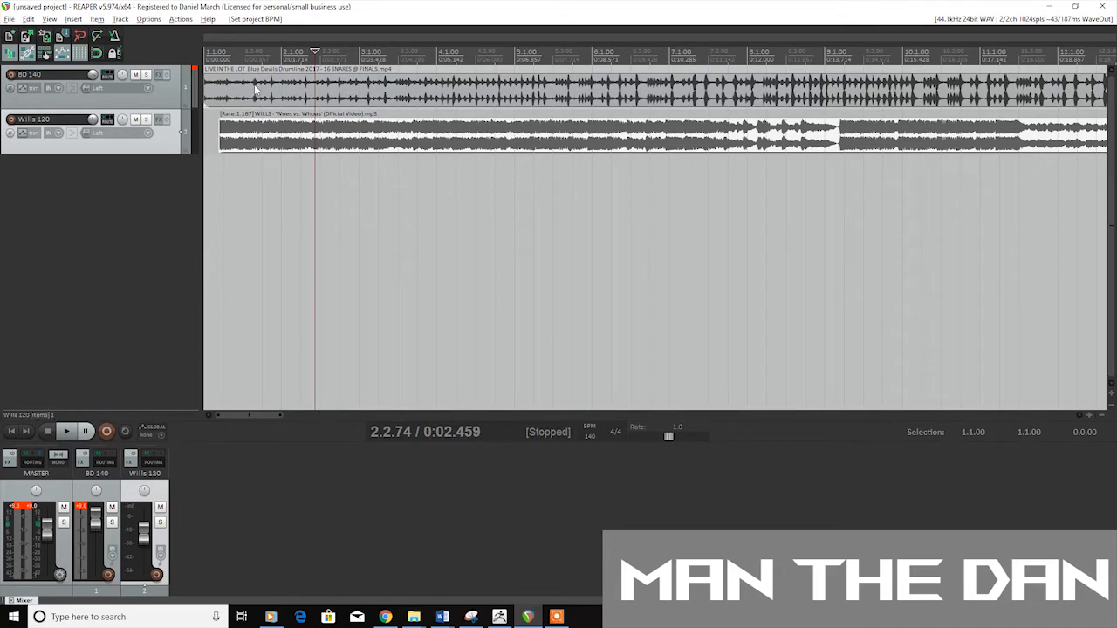
# Move the Wills 120 item to the project start and set the project tempo to 120 BPM.
pyautogui.click(281, 138)
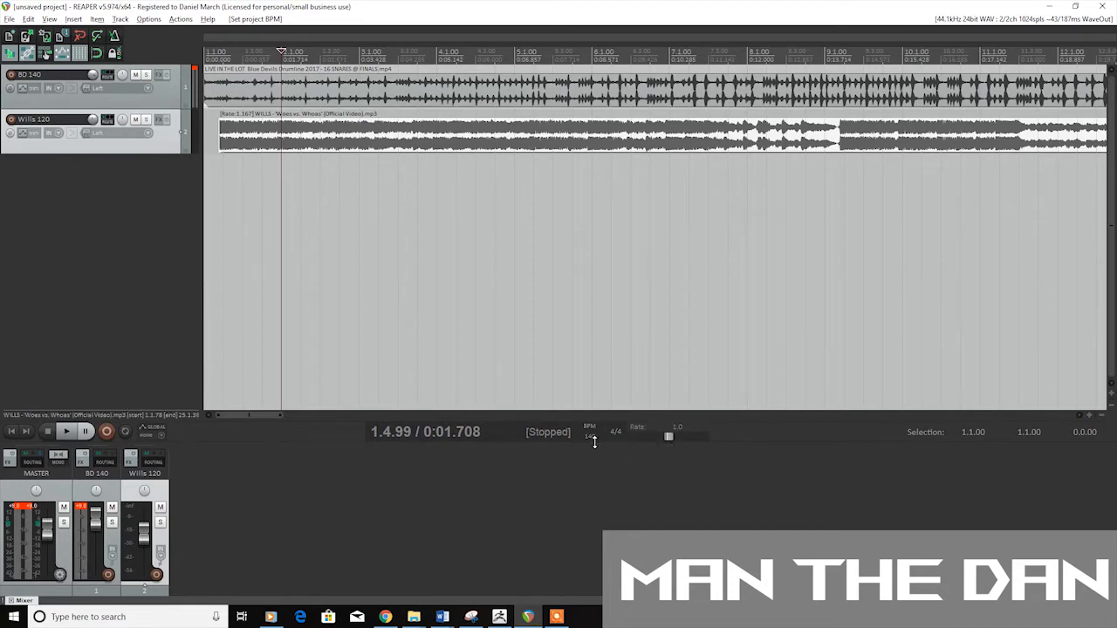
pyautogui.moveTo(245, 136); pyautogui.dragTo(217, 129)
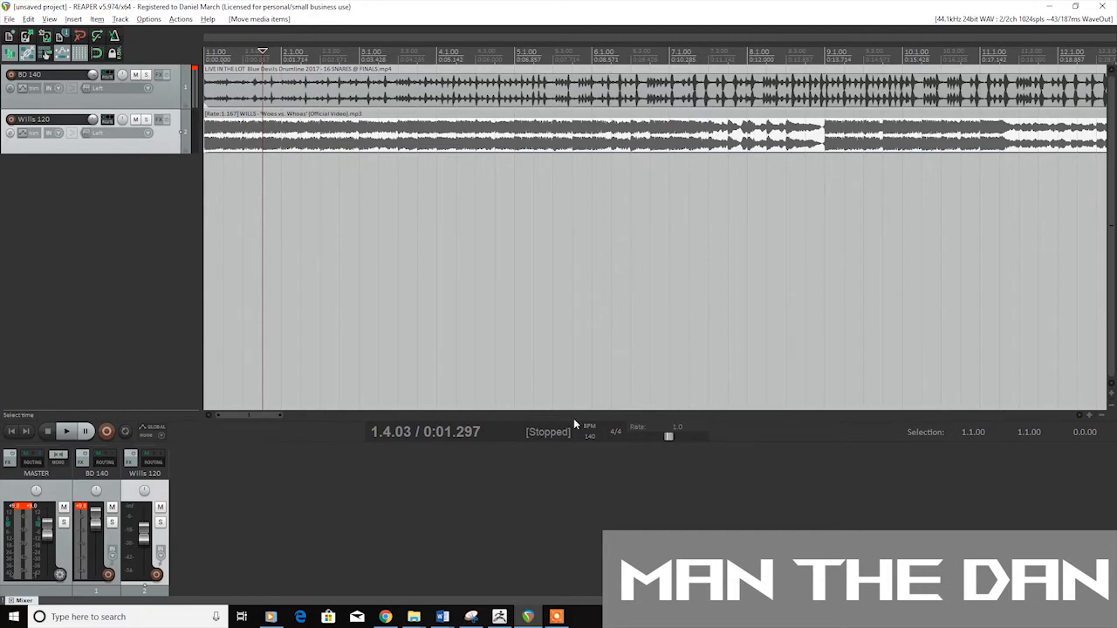
pyautogui.click(599, 434)
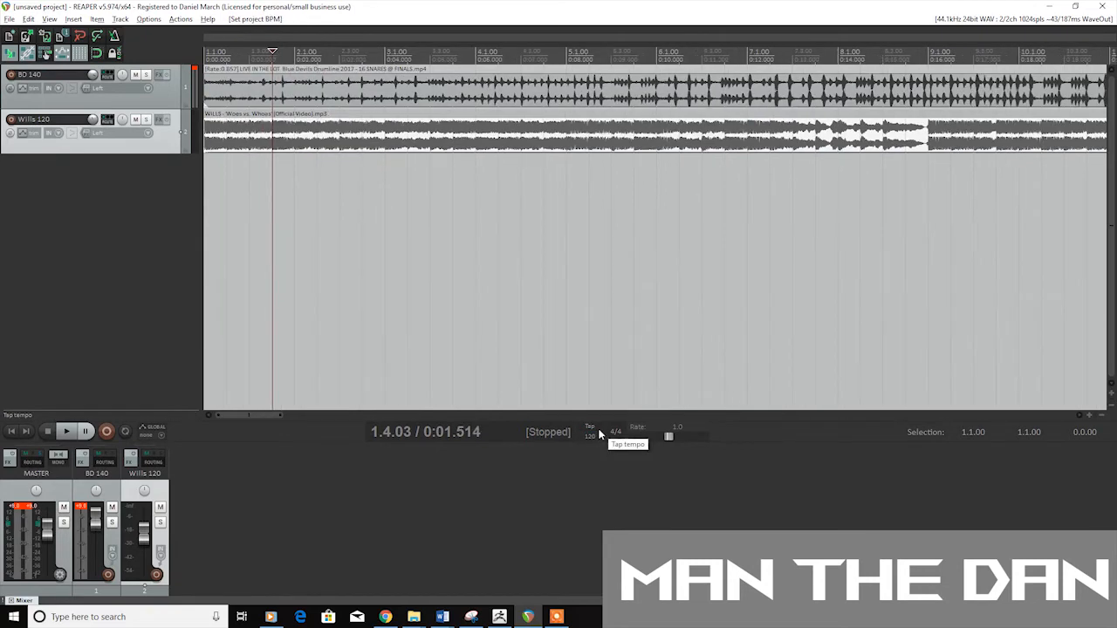
# Set the project timebase for items, envelopes and markers to Time.
pyautogui.hotkey('alt', 'Return')
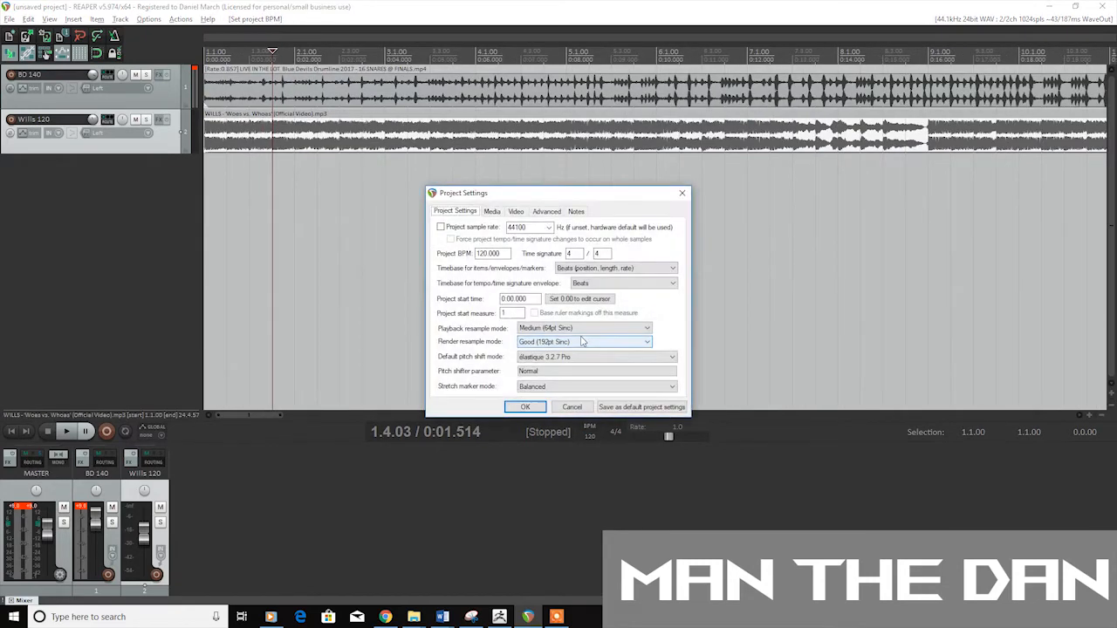
pyautogui.click(575, 269)
pyautogui.click(572, 278)
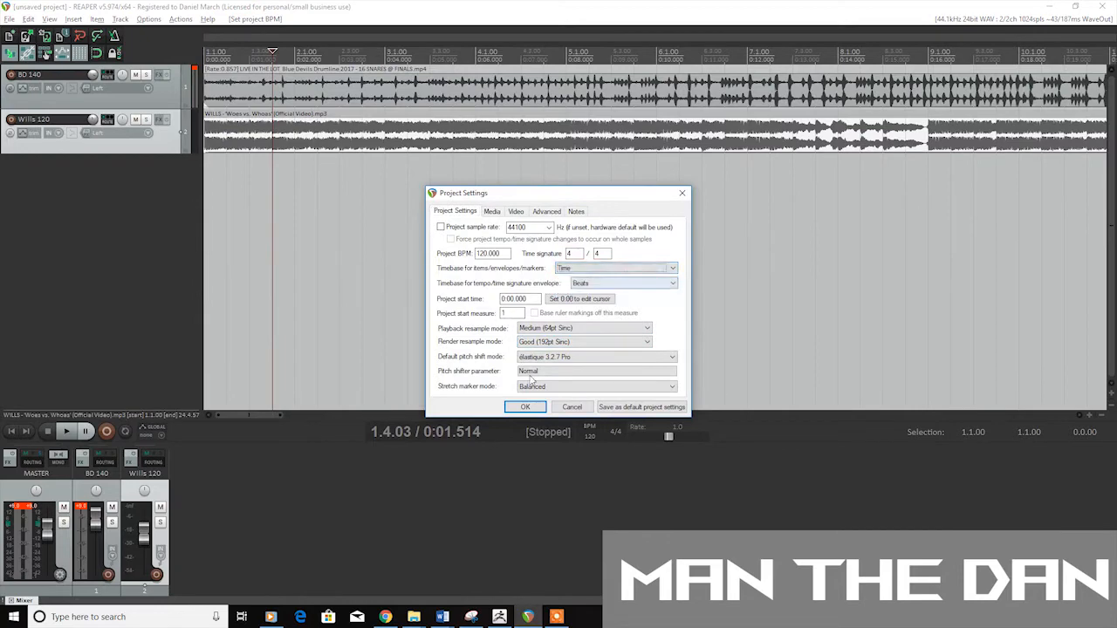
pyautogui.click(526, 407)
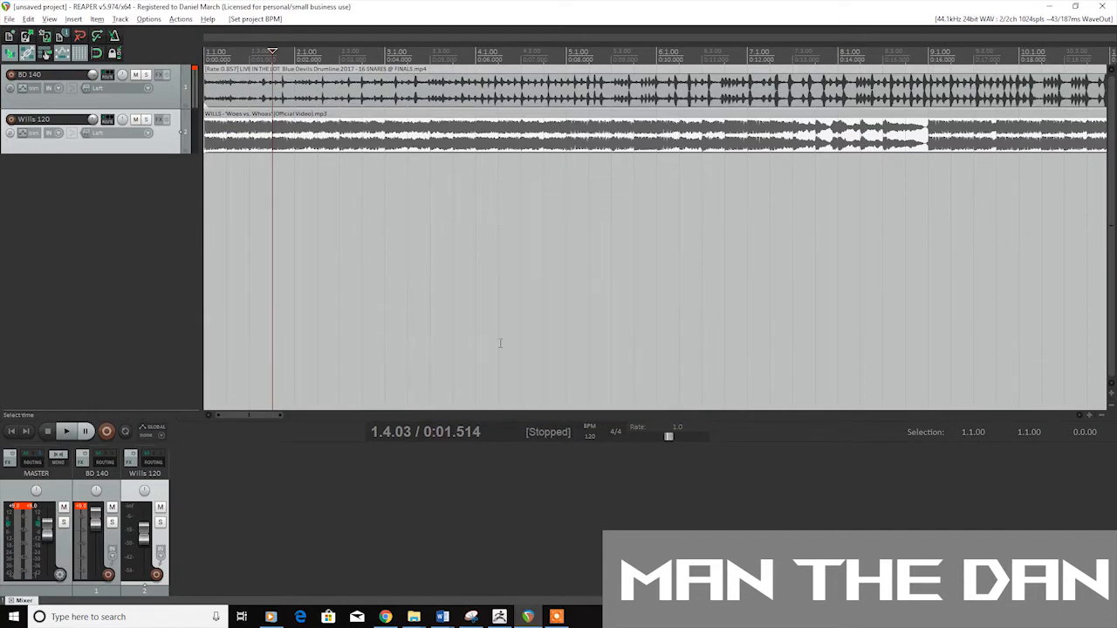
# Set the playback rate of the BD 140 track's drumline item back to 1.
pyautogui.doubleClick(246, 87)
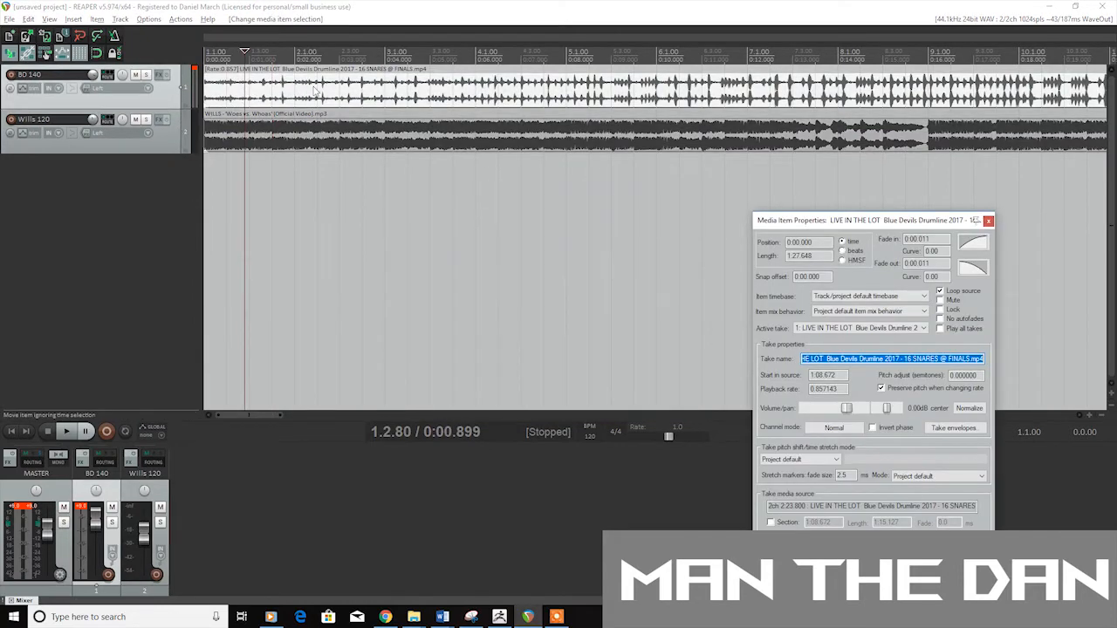
pyautogui.moveTo(839, 390); pyautogui.dragTo(565, 365)
pyautogui.write('1')
pyautogui.press('Return')
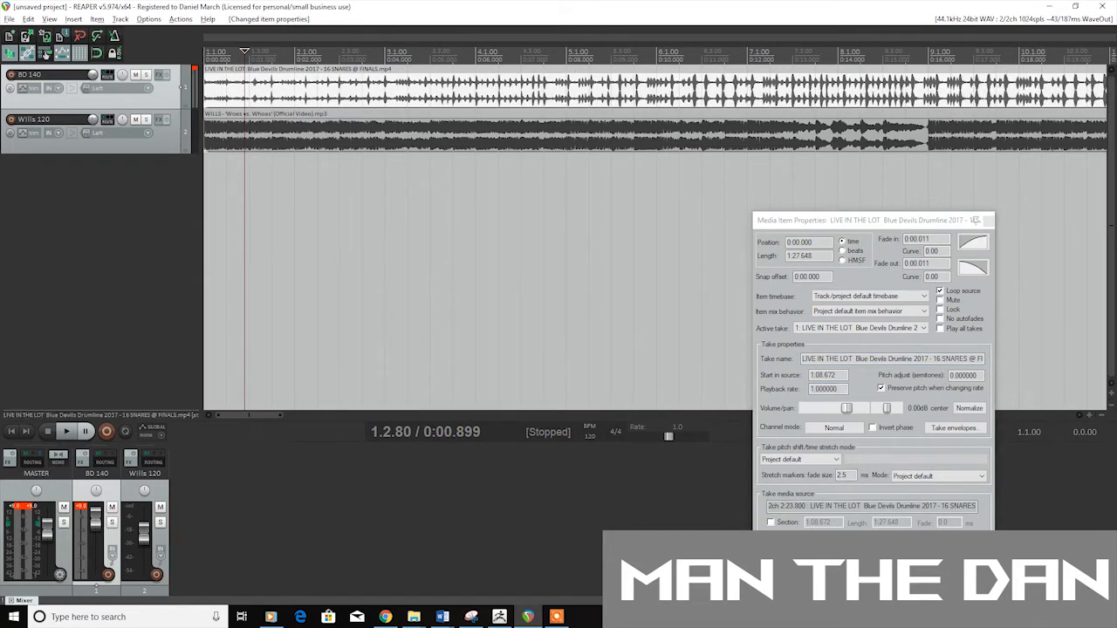
pyautogui.click(883, 563)
# Lower the Wills 120 track's volume slightly and play both songs from the project start to check their alignment around bar 5.
pyautogui.click(212, 52)
pyautogui.click(207, 180)
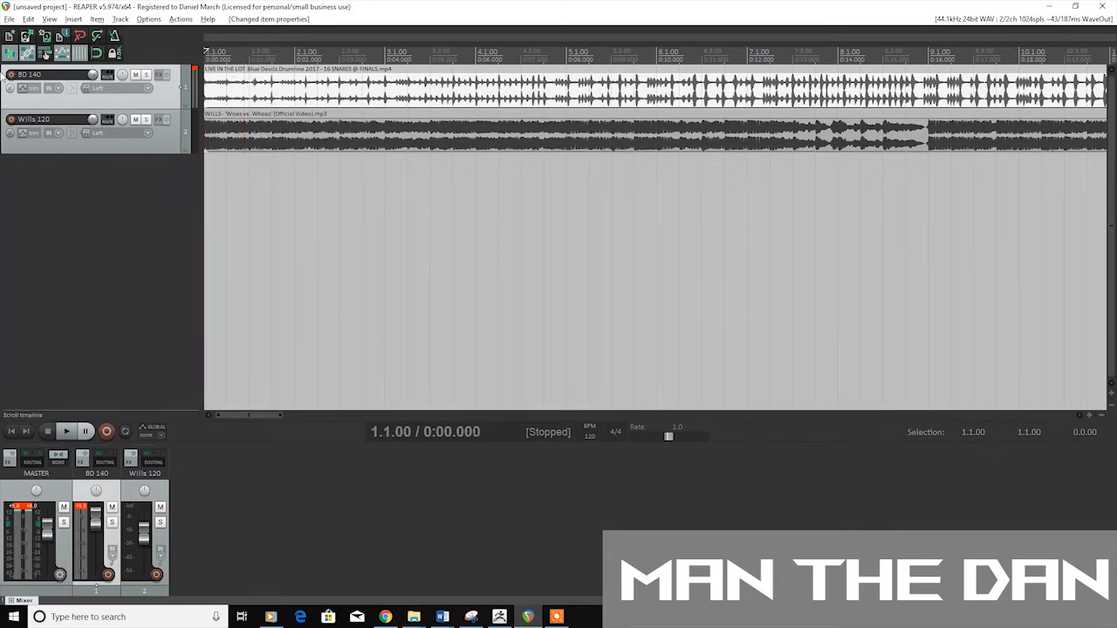
pyautogui.moveTo(145, 527); pyautogui.dragTo(144, 537)
pyautogui.press('space')
pyautogui.press('space')
pyautogui.press('space')
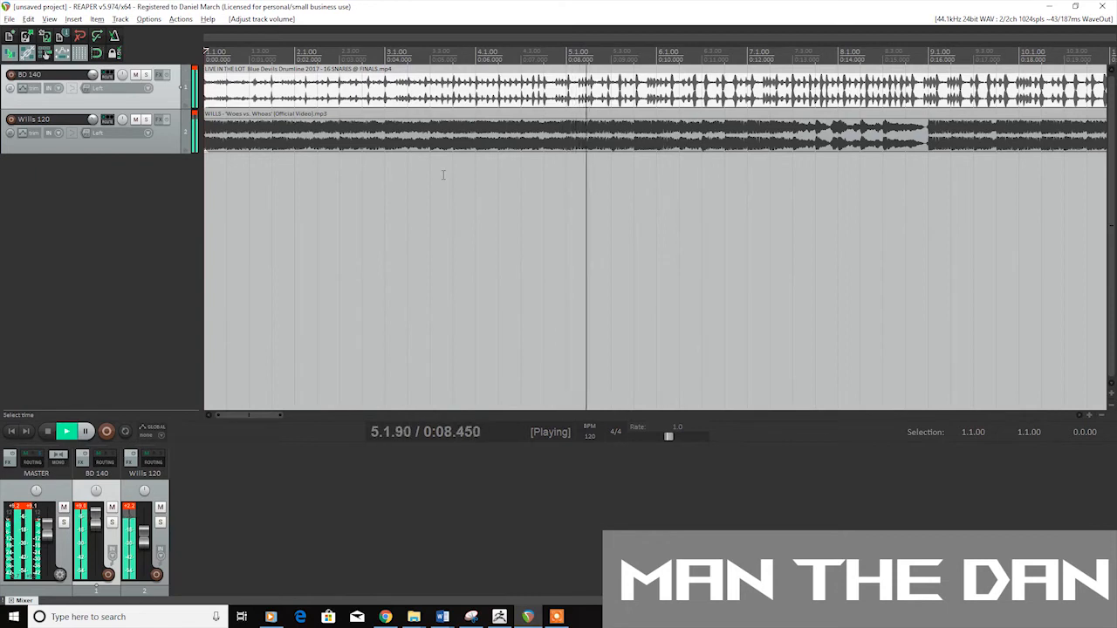
pyautogui.press('space')
pyautogui.click(561, 56)
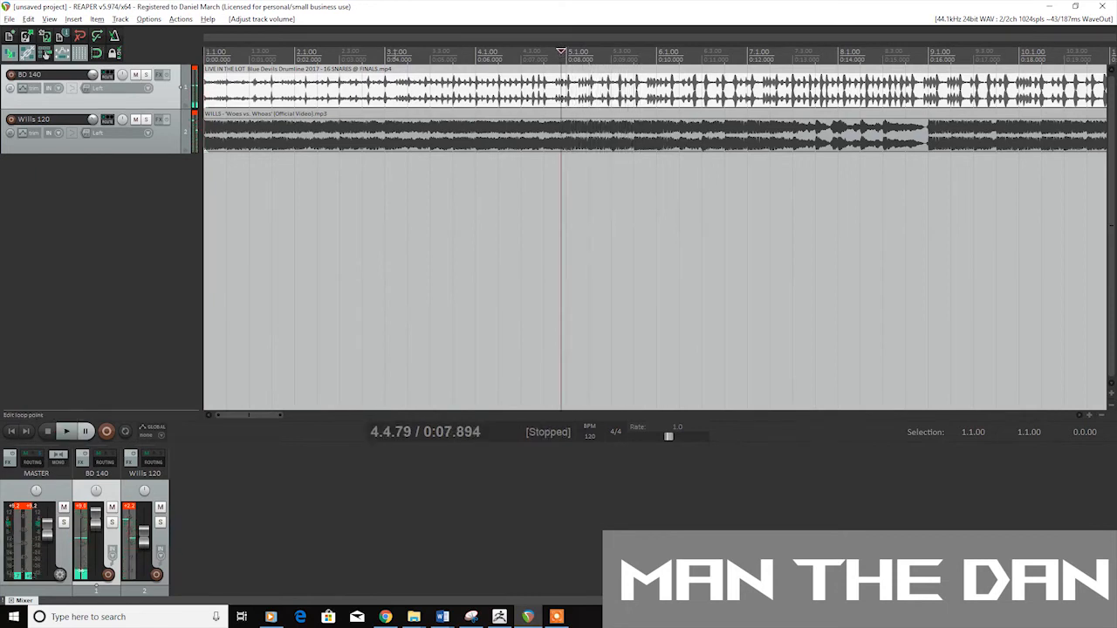
pyautogui.click(568, 54)
pyautogui.scroll(5, 684, 94)
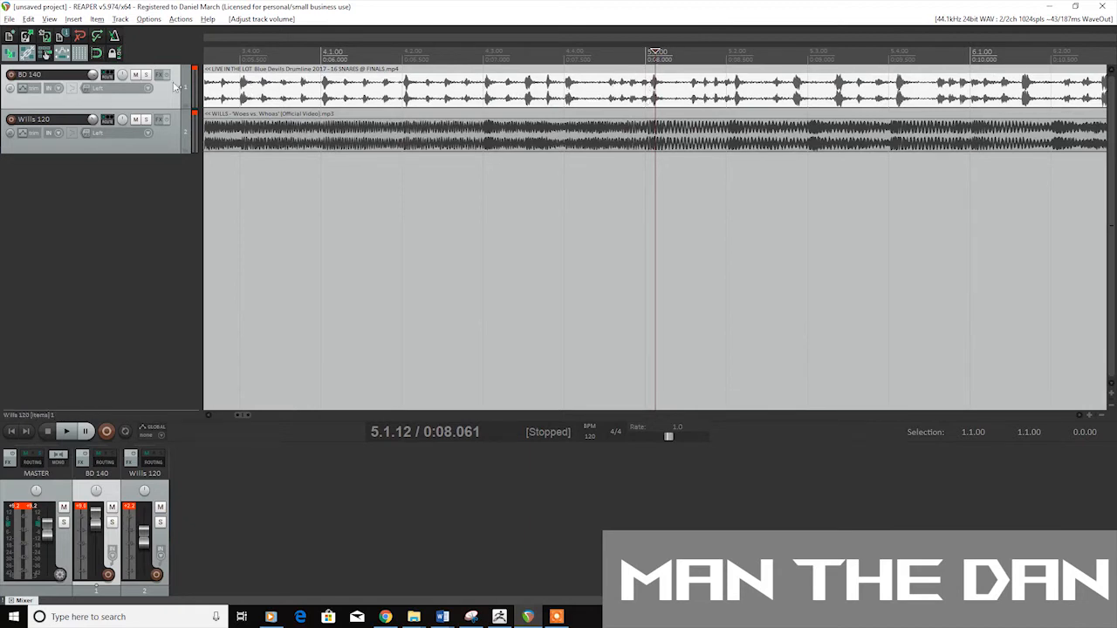
# Rename the BD 140 track to BD 120.
pyautogui.doubleClick(63, 76)
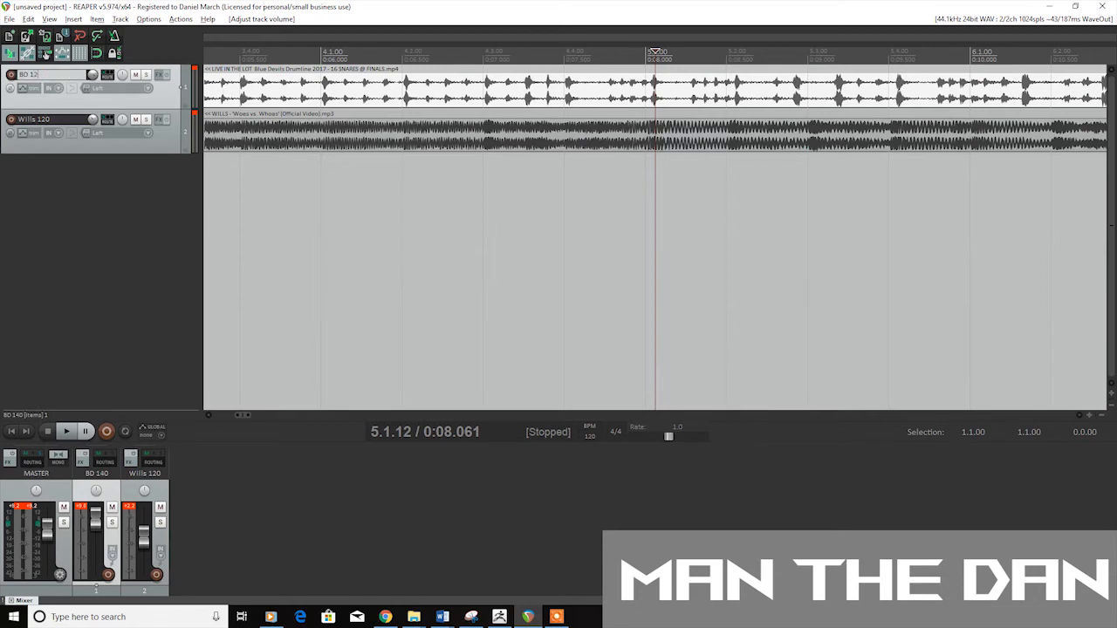
pyautogui.write('BD 120')
pyautogui.press('Return')
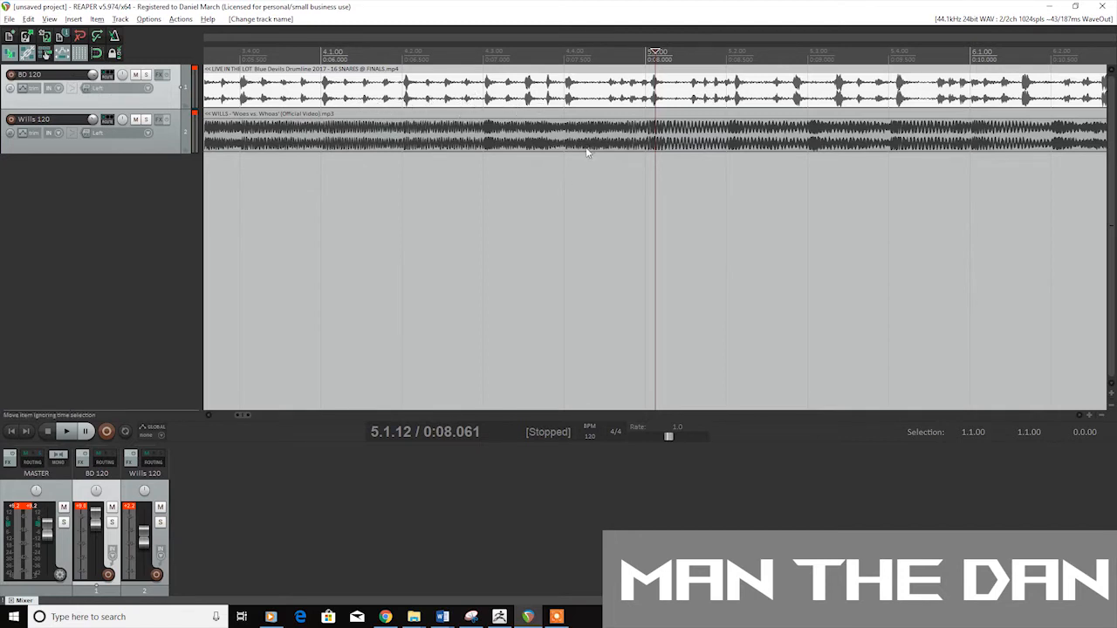
# Play both songs from beat 3.4 and compare their beats at the start of bar 5.
pyautogui.click(660, 145)
pyautogui.click(653, 56)
pyautogui.click(645, 56)
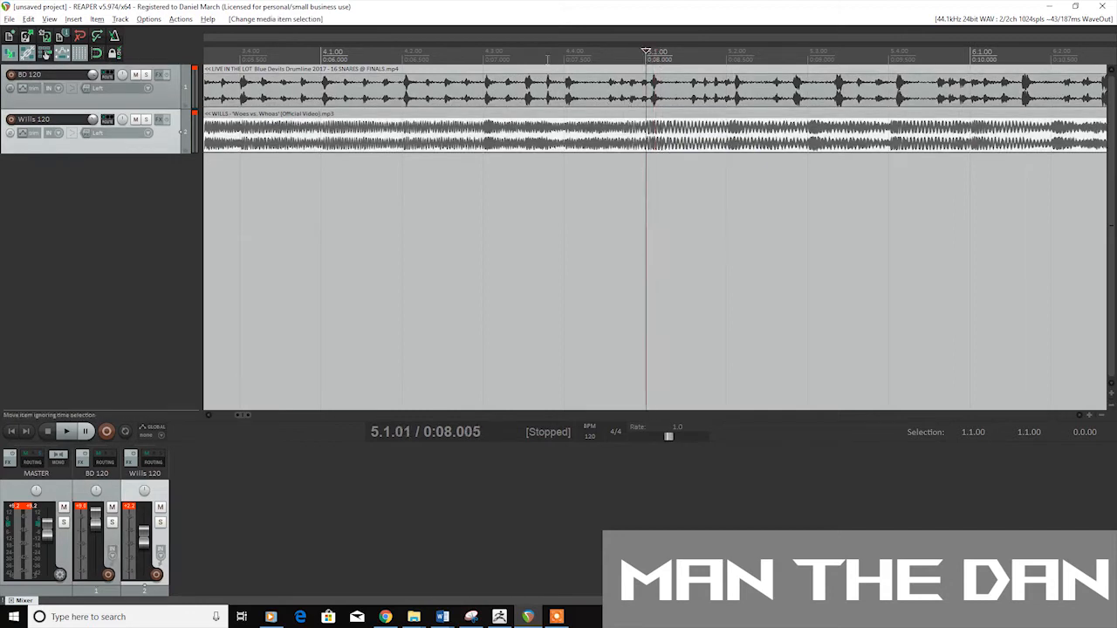
pyautogui.click(249, 56)
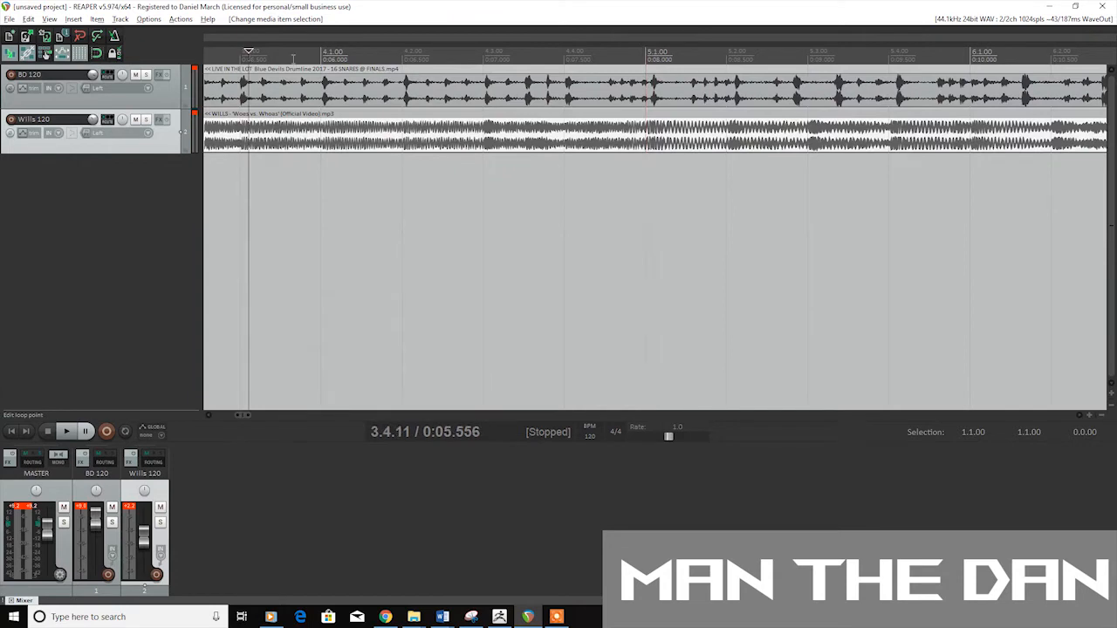
pyautogui.press('space')
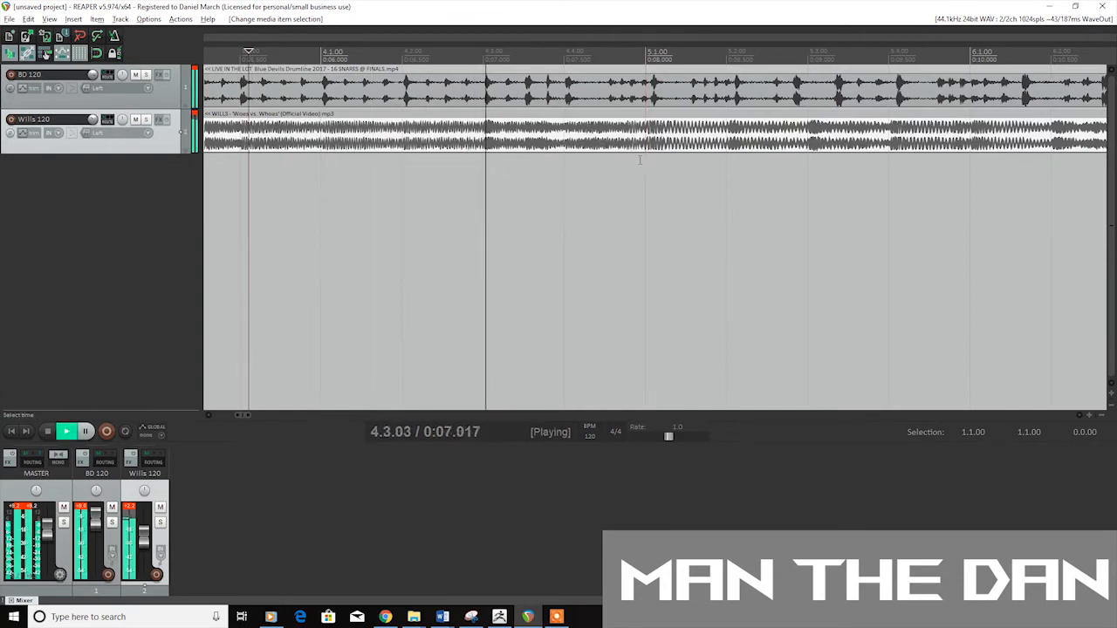
pyautogui.press('space')
pyautogui.click(650, 160)
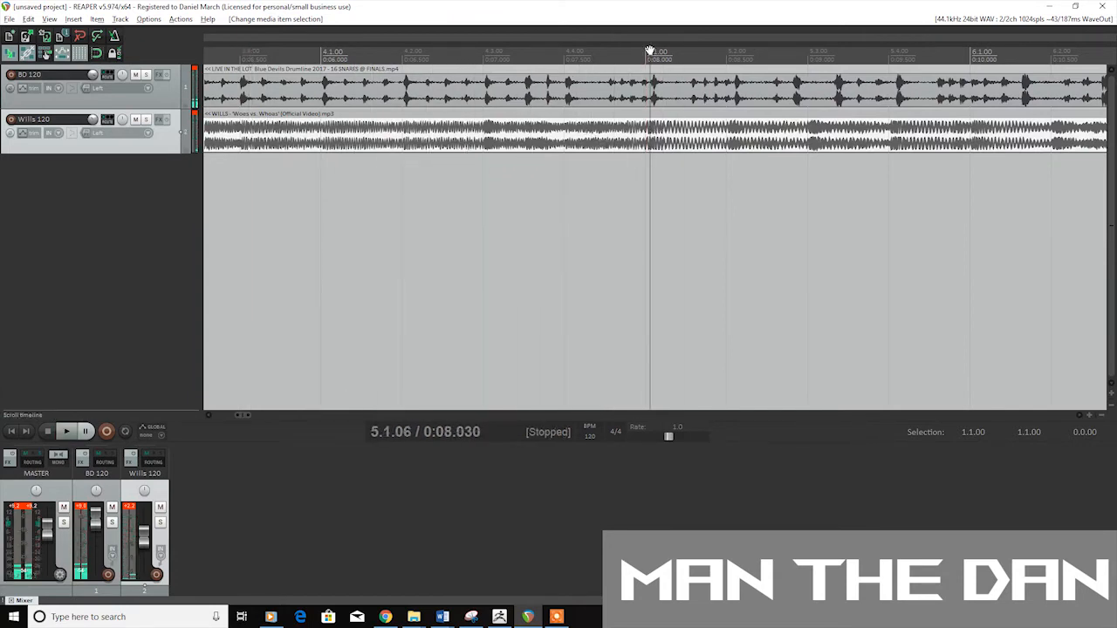
# Split the Wills 120 item just before bar 5 and shift the second part slightly later, overlapping its start with the first part.
pyautogui.scroll(2, 709, 111)
pyautogui.scroll(3, 709, 111)
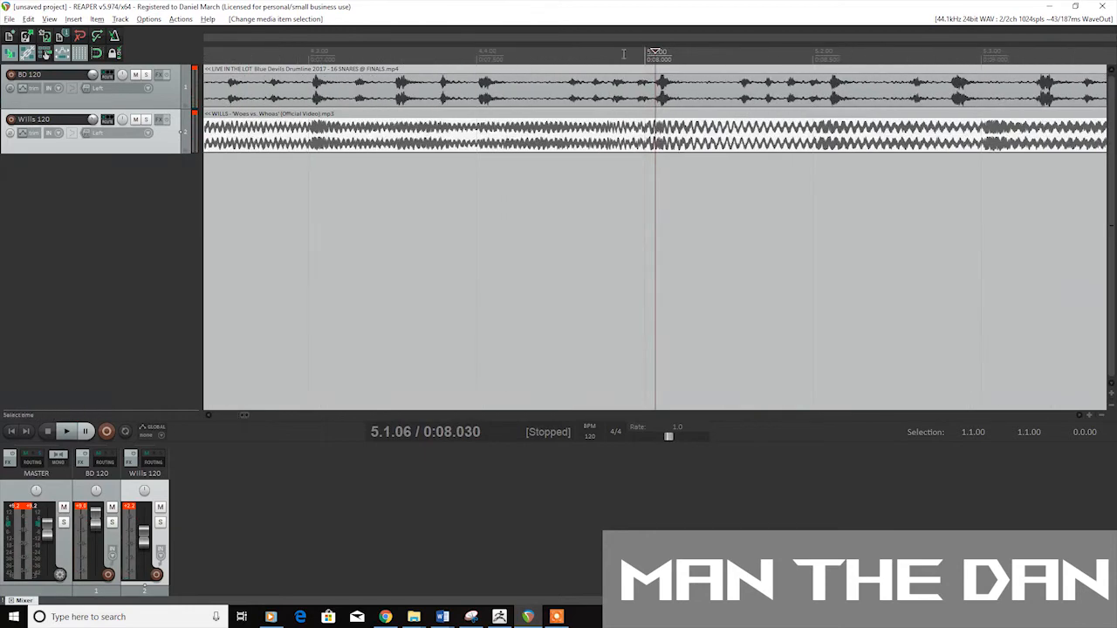
pyautogui.click(564, 69)
pyautogui.press('space')
pyautogui.press('space')
pyautogui.click(641, 141)
pyautogui.press('space')
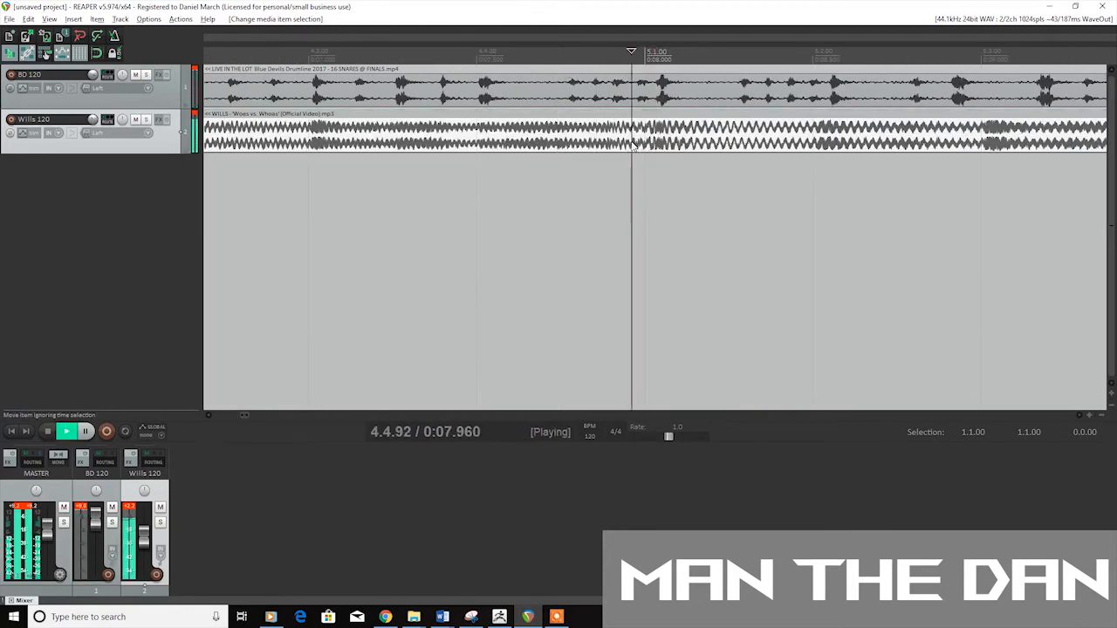
pyautogui.press('space')
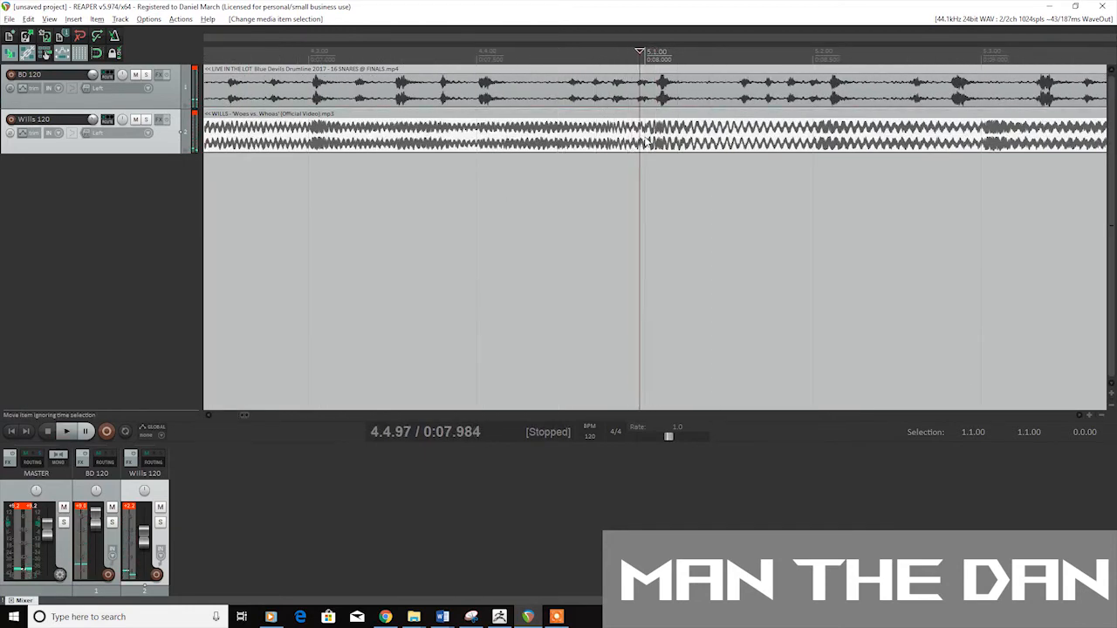
pyautogui.click(637, 142)
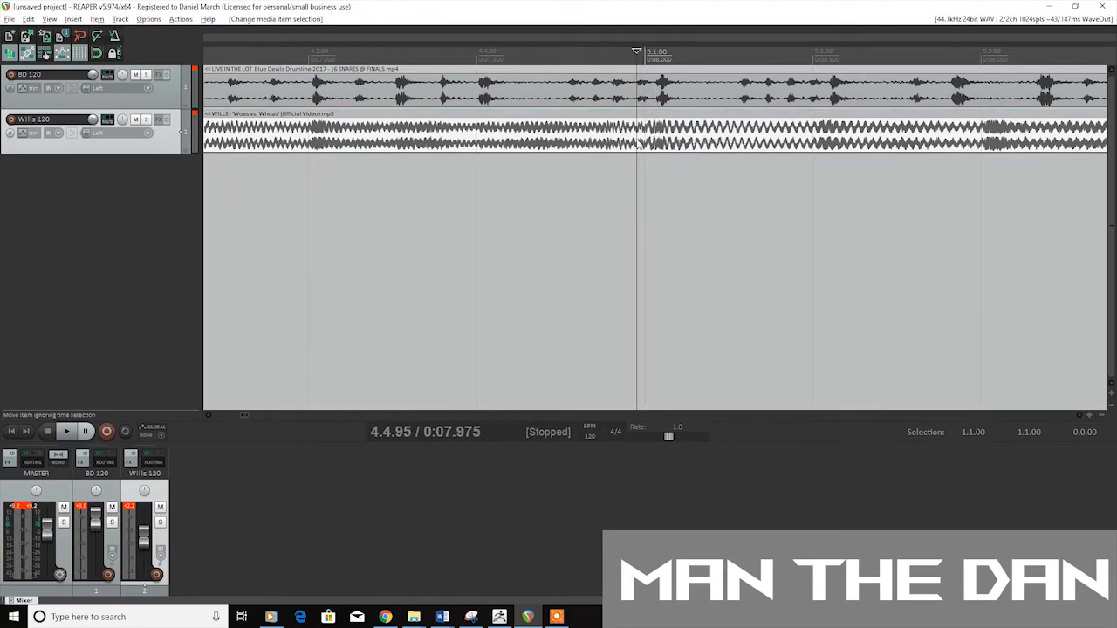
pyautogui.press('s')
pyautogui.moveTo(687, 145); pyautogui.dragTo(608, 141)
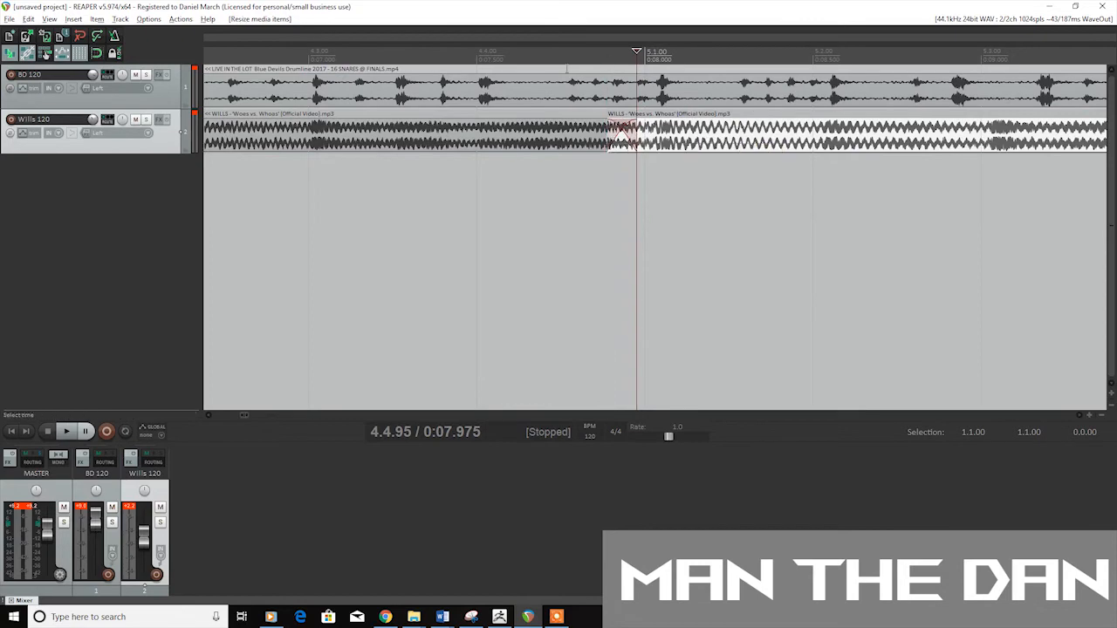
# Play both songs across the new split at bar 5 to check the transition and beat alignment.
pyautogui.scroll(-3, 574, 54)
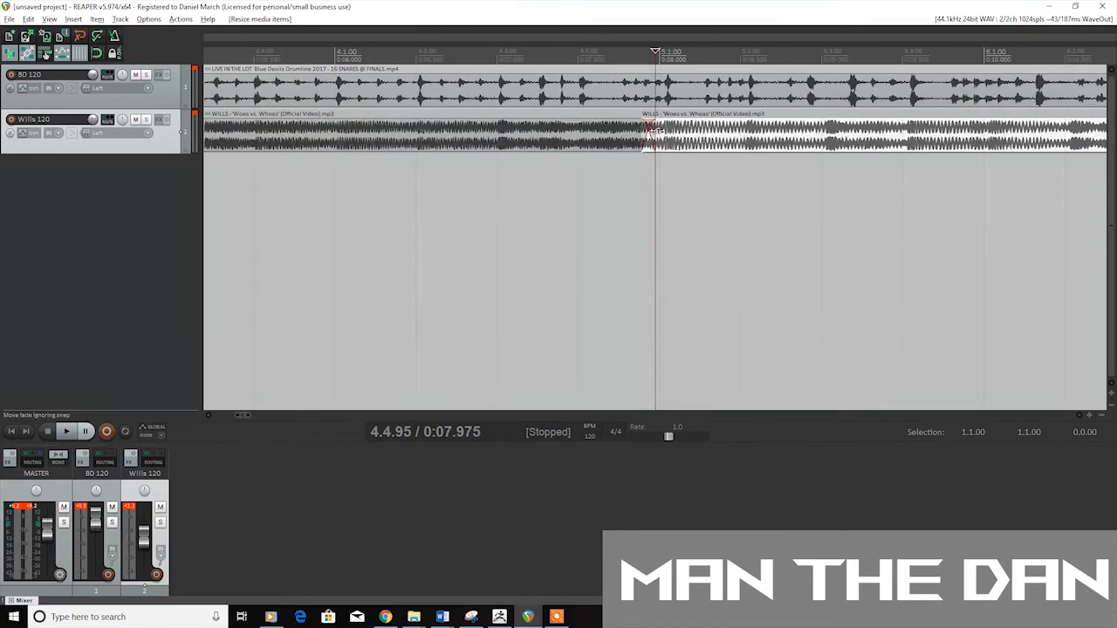
pyautogui.click(486, 55)
pyautogui.press('space')
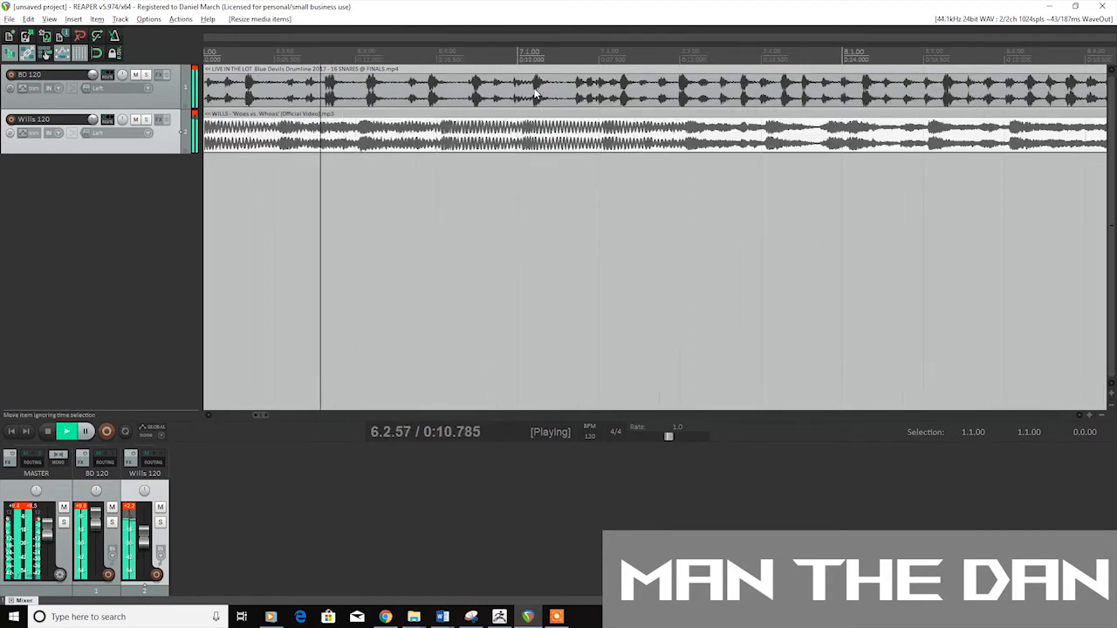
pyautogui.press('space')
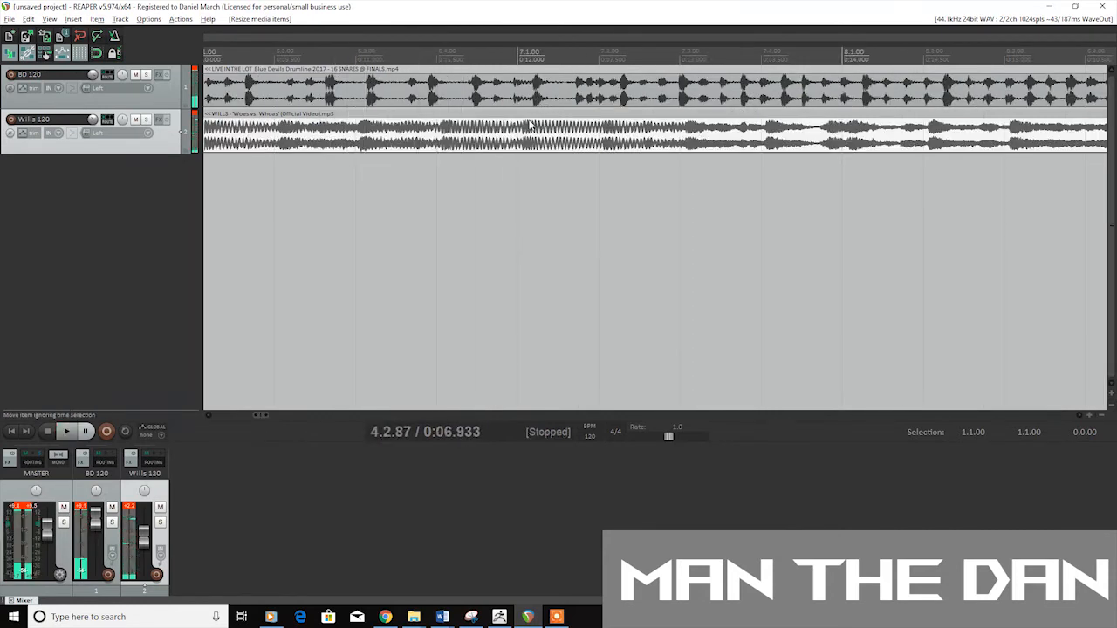
# Split the Wills 120 item again at the start of bar 7 and shift the part after it slightly later.
pyautogui.click(527, 52)
pyautogui.click(533, 52)
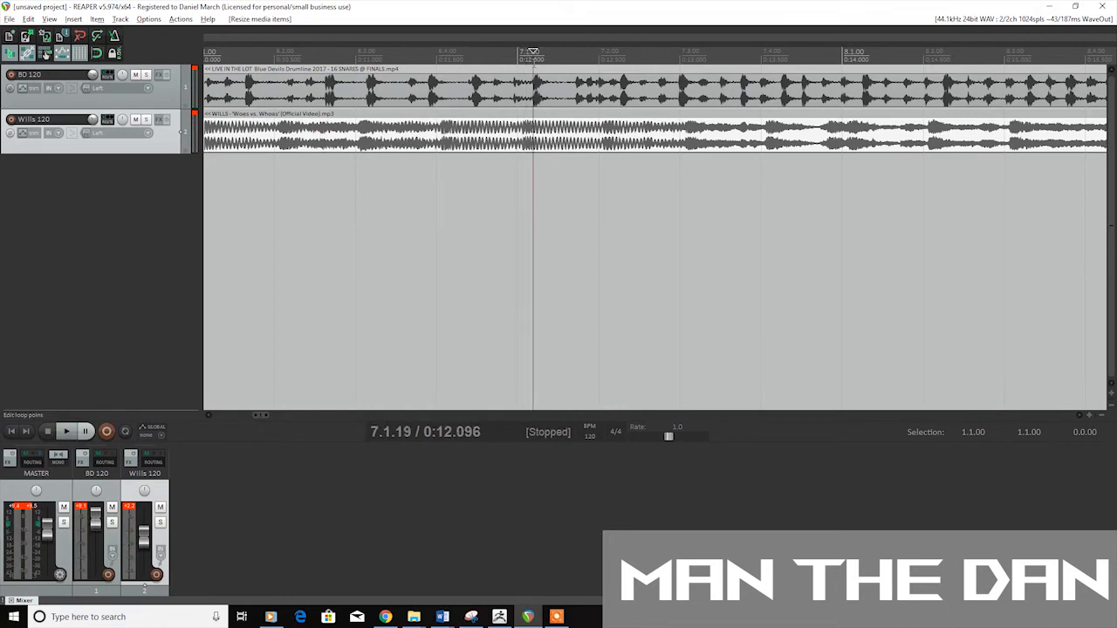
pyautogui.press('space')
pyautogui.press('space')
pyautogui.click(522, 53)
pyautogui.click(533, 51)
pyautogui.click(520, 52)
pyautogui.click(523, 142)
pyautogui.press('s')
pyautogui.moveTo(524, 142)
pyautogui.mouseDown()
pyautogui.moveTo(553, 133)
pyautogui.moveTo(511, 141)
pyautogui.mouseUp()
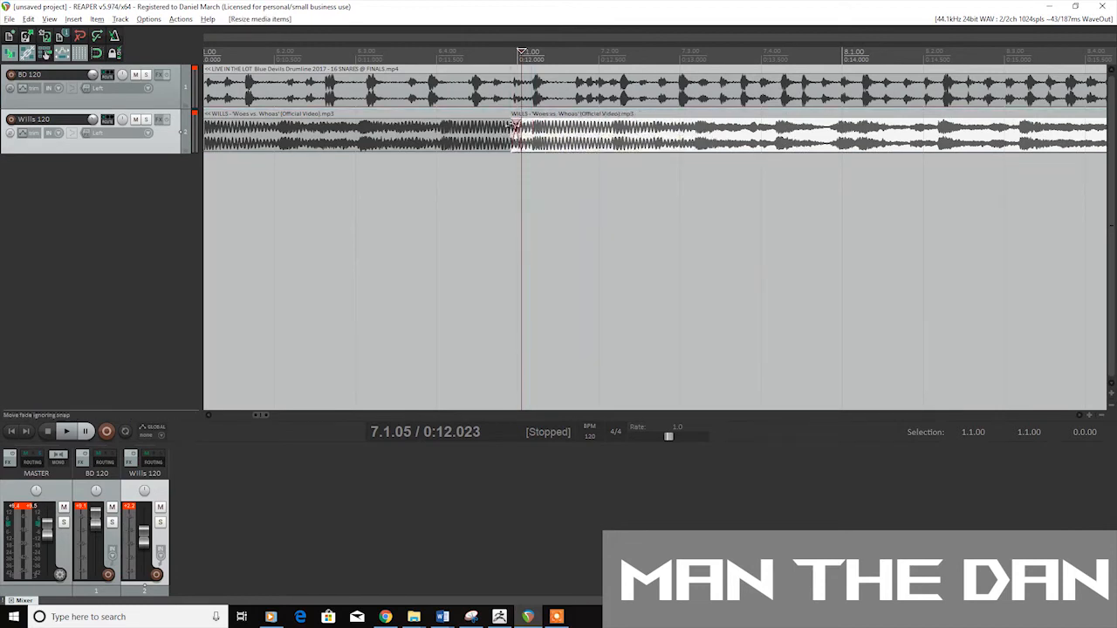
# Set the Wills 120 part between bars 5 and 7 to a playback rate of 0.990 and extend its end to overlap the next part.
pyautogui.click(464, 136)
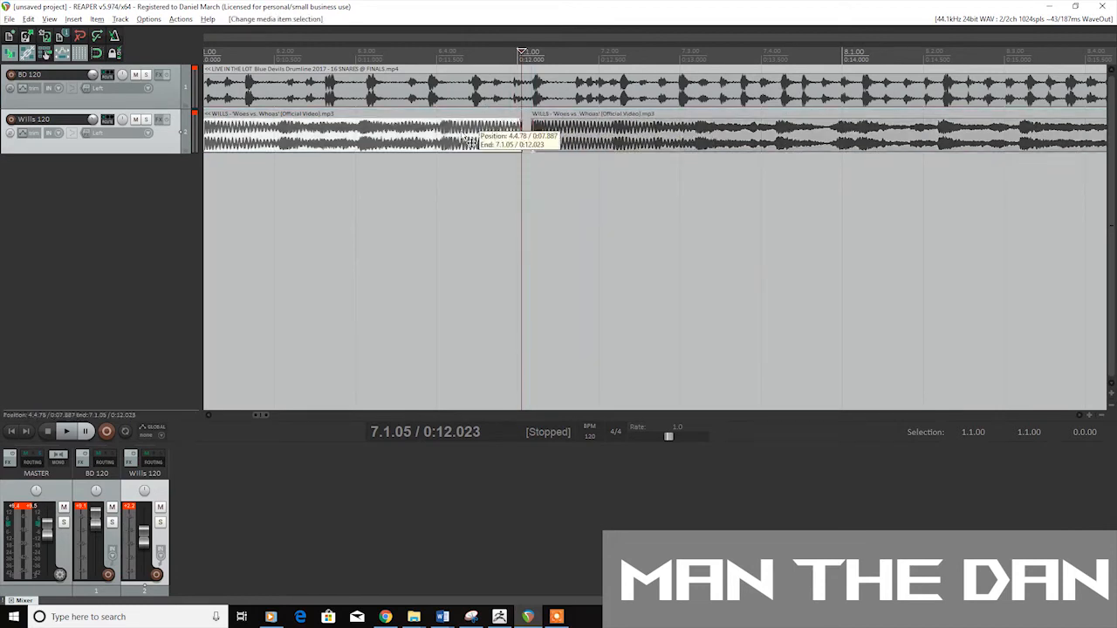
pyautogui.scroll(-3, 488, 109)
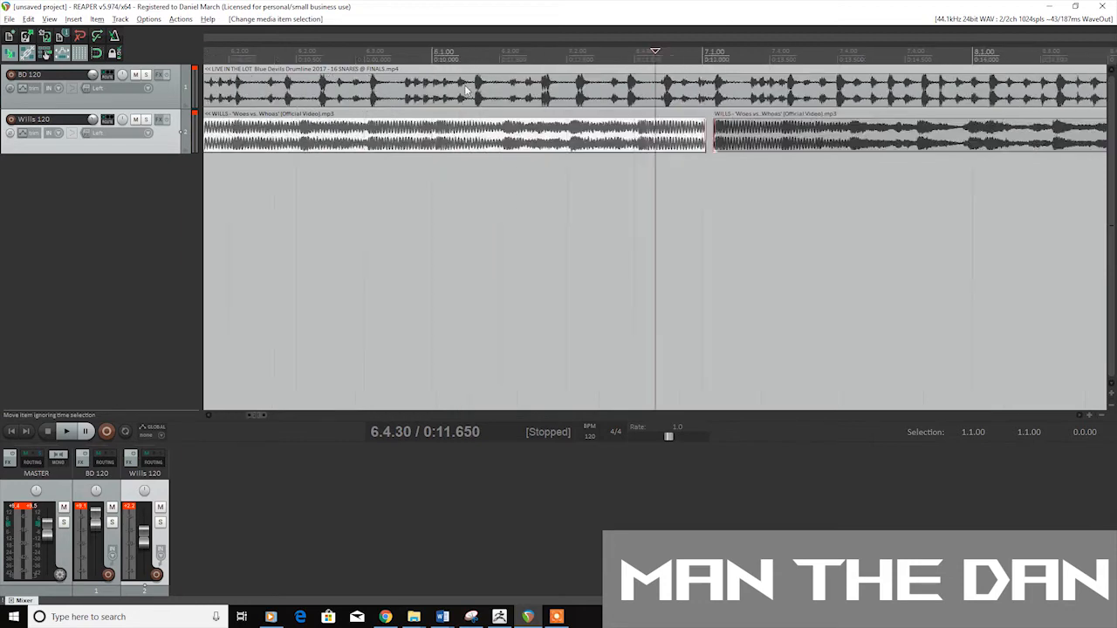
pyautogui.doubleClick(465, 136)
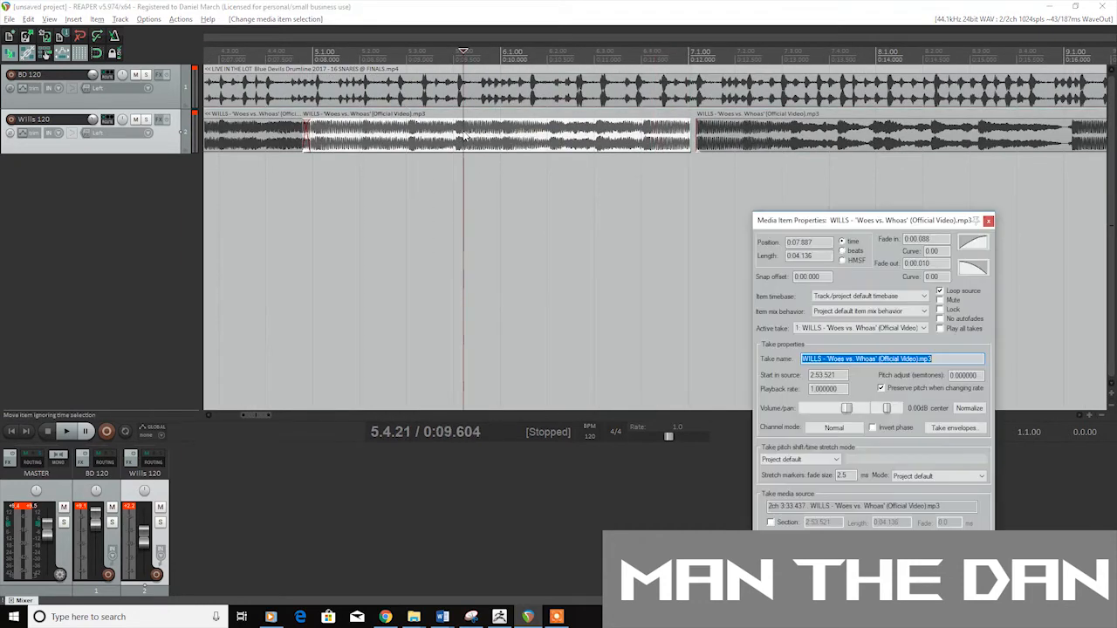
pyautogui.doubleClick(825, 389)
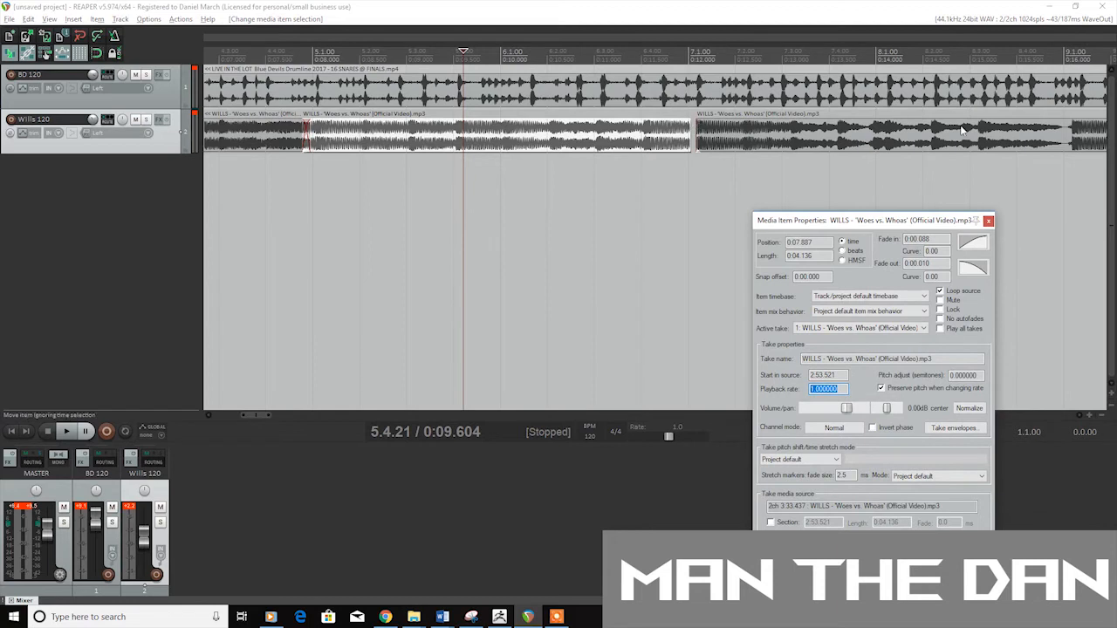
pyautogui.write('0')
pyautogui.press('Return')
pyautogui.hotkey('ctrl', 'z')
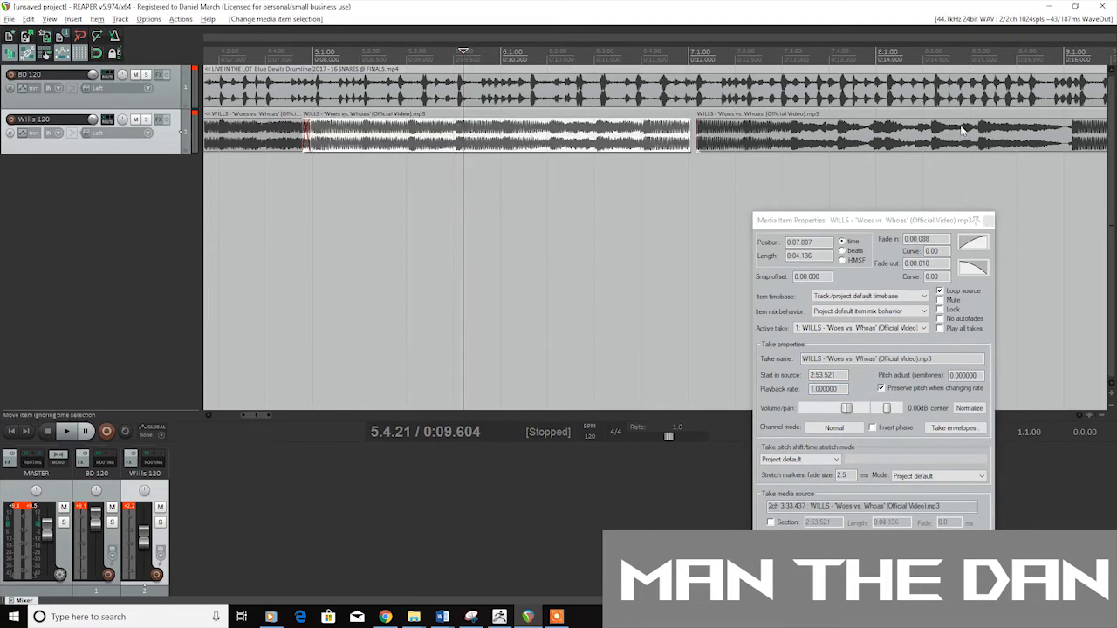
pyautogui.moveTo(841, 388); pyautogui.dragTo(783, 394)
pyautogui.write('1')
pyautogui.press('Return')
pyautogui.moveTo(689, 140); pyautogui.dragTo(698, 141)
pyautogui.click(989, 222)
# Play both songs from beat 4.3 through bar 8 to check the stretched Wills 120 part.
pyautogui.click(259, 218)
pyautogui.click(344, 218)
pyautogui.press('space')
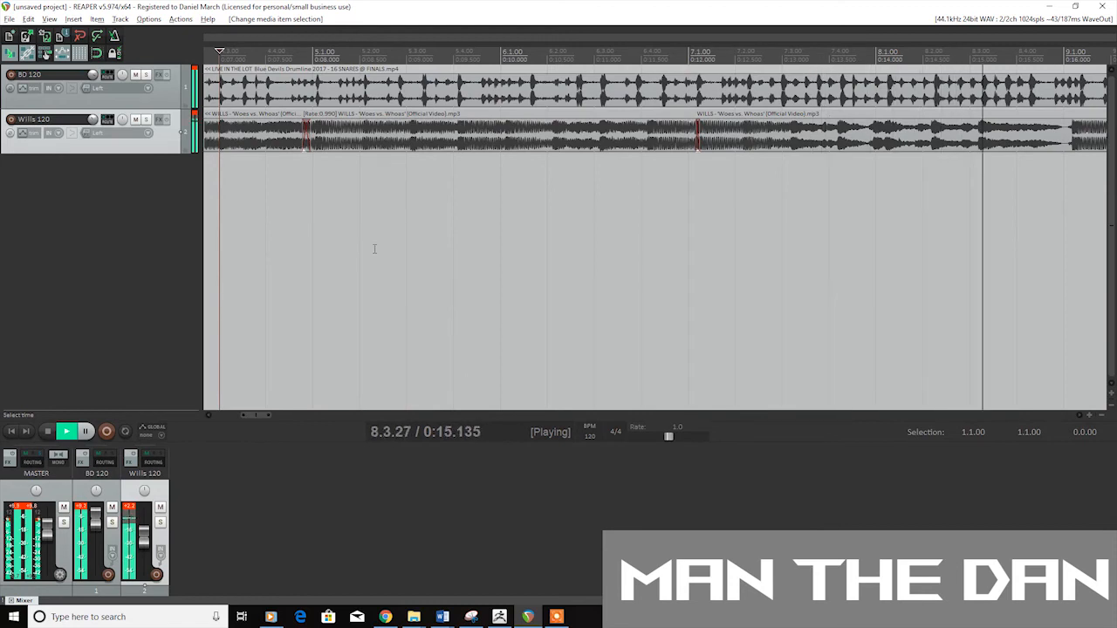
pyautogui.press('space')
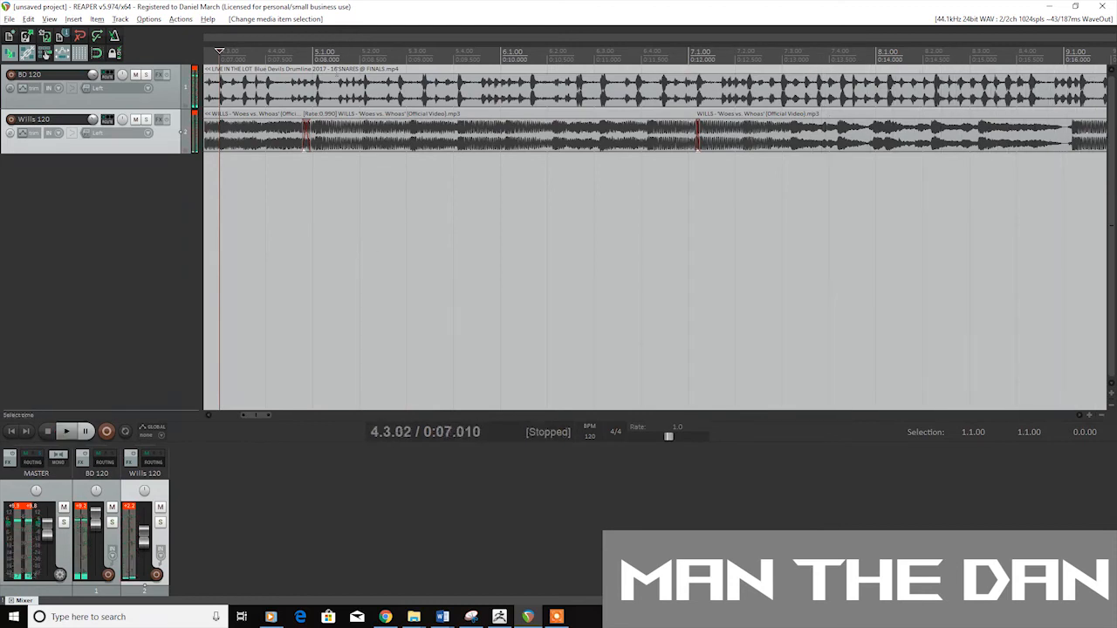
# Play both songs from bar 7 to check the alignment of the last Wills 120 part.
pyautogui.click(307, 52)
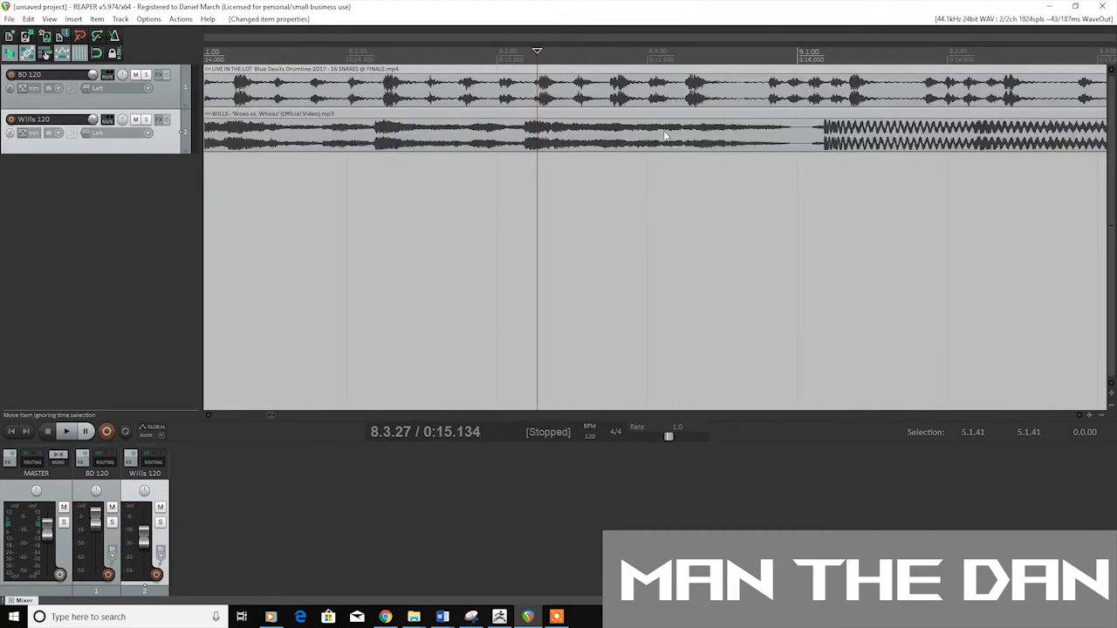
pyautogui.scroll(-5, 666, 128)
pyautogui.scroll(-2, 648, 104)
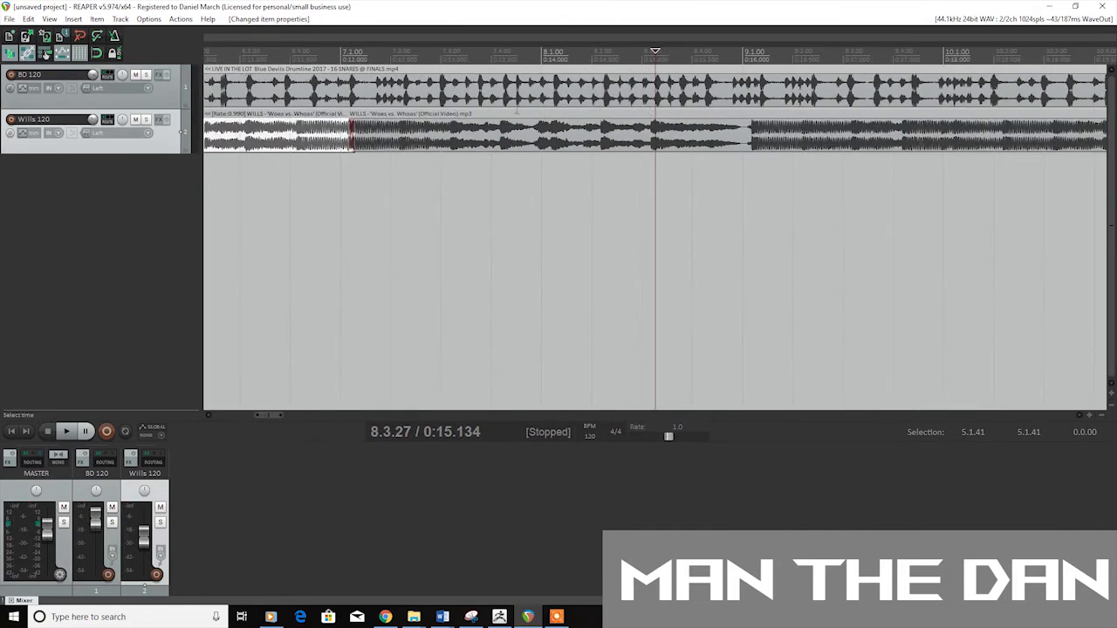
pyautogui.click(348, 49)
pyautogui.press('space')
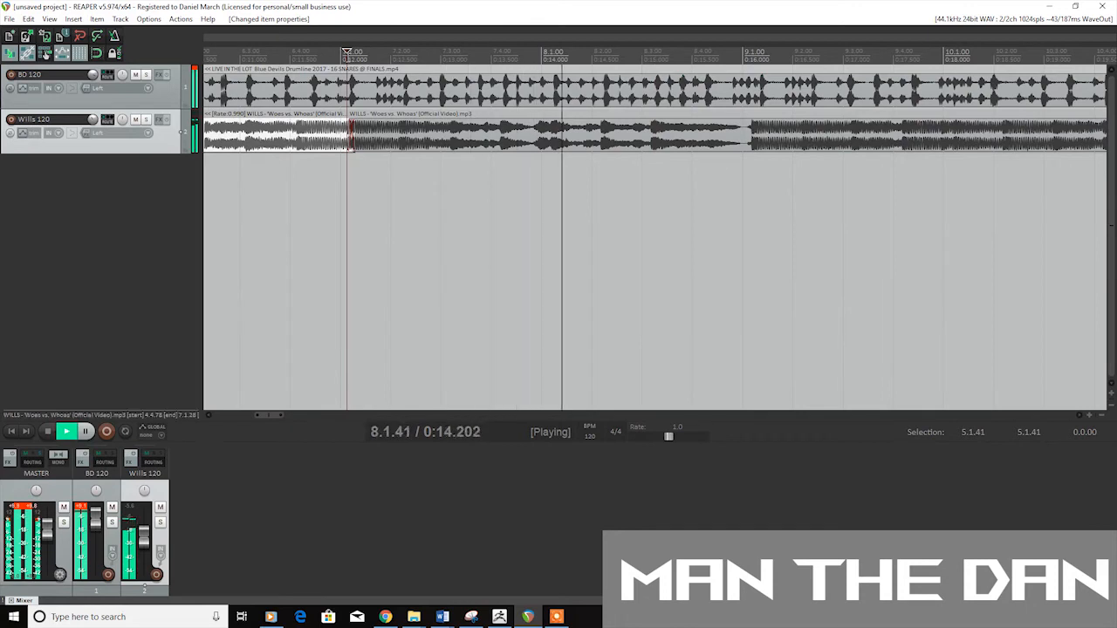
pyautogui.press('space')
# Inspect how the beats of both songs line up between bars 7 and 9, and review the whole arrangement.
pyautogui.click(502, 49)
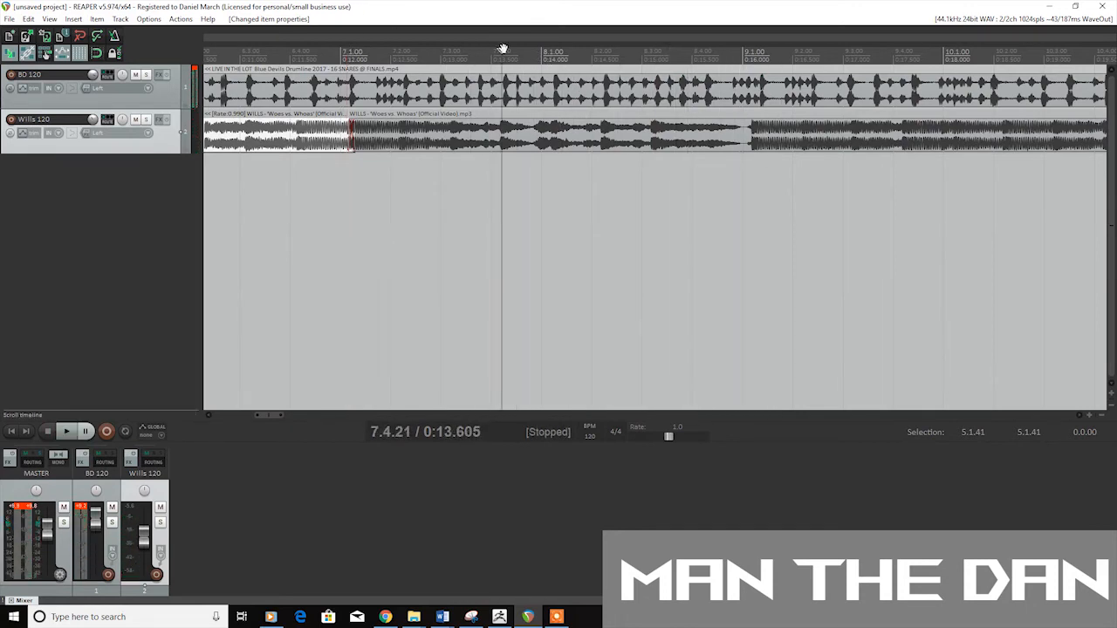
pyautogui.click(502, 128)
pyautogui.click(506, 94)
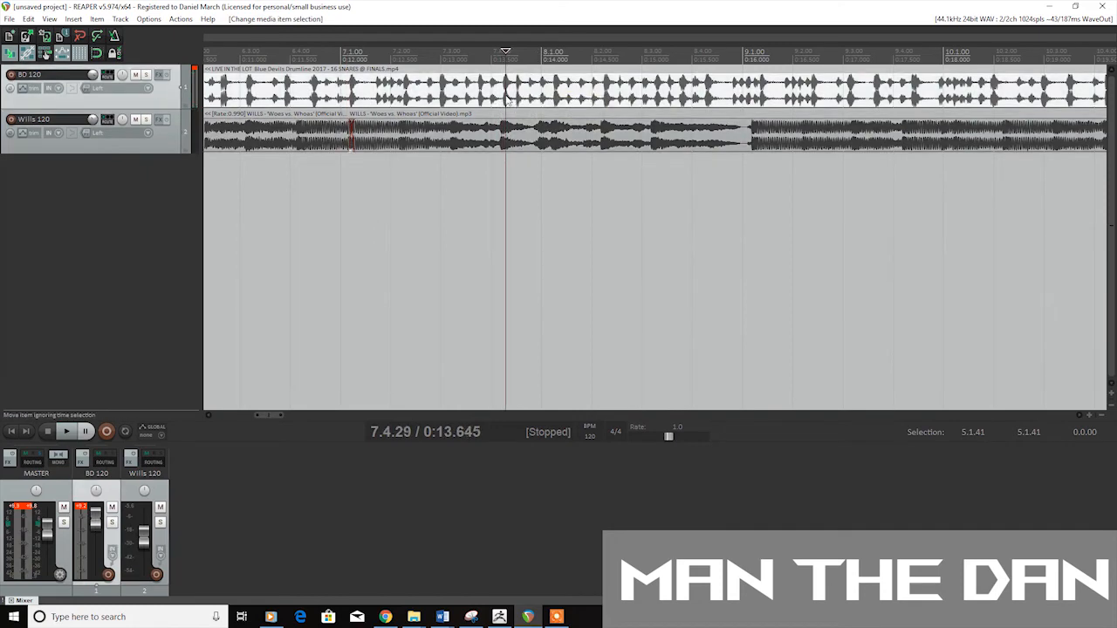
pyautogui.click(551, 55)
pyautogui.click(556, 139)
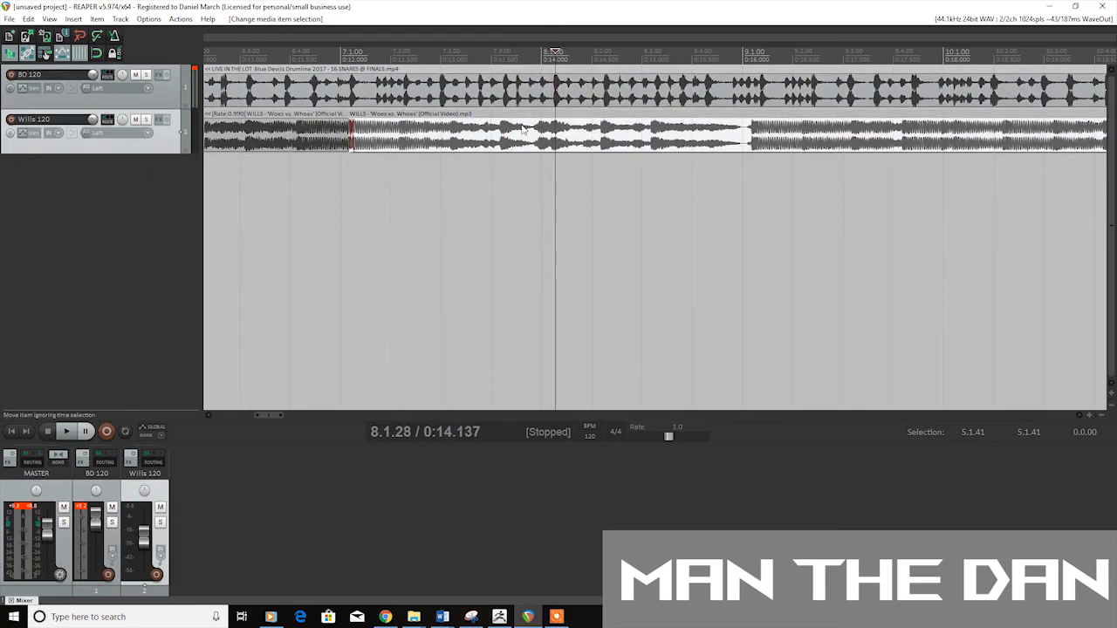
pyautogui.click(424, 129)
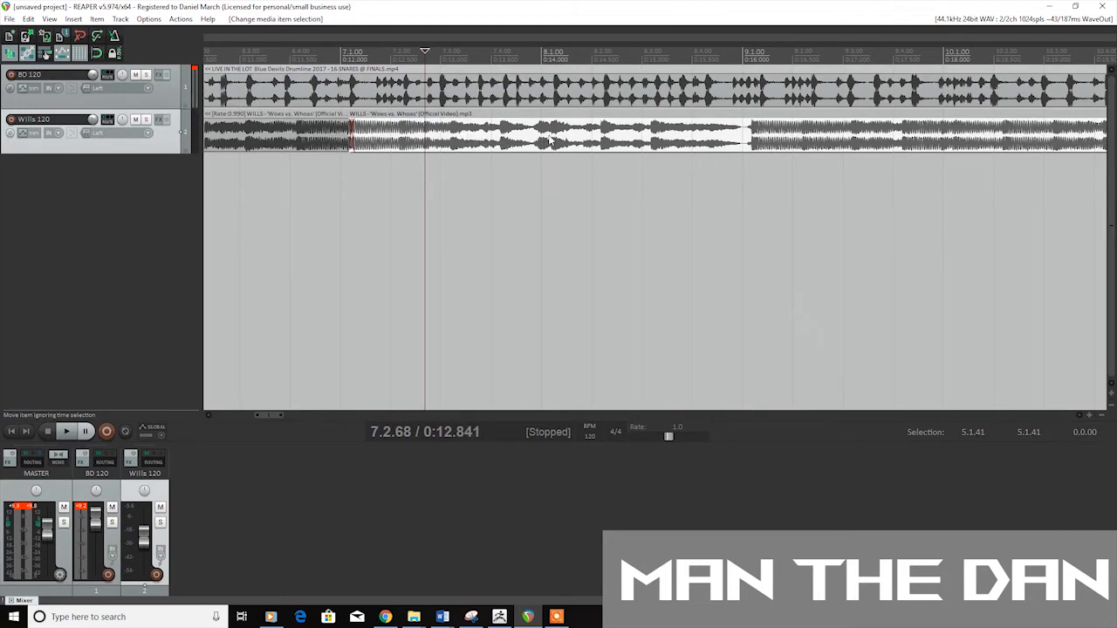
pyautogui.scroll(-6, 561, 122)
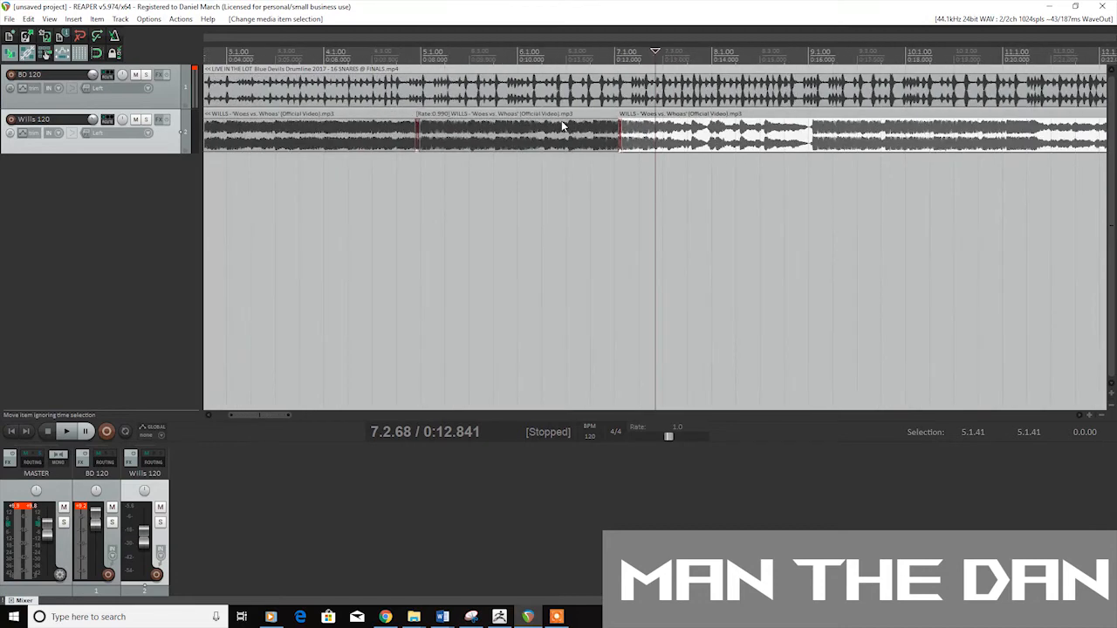
pyautogui.scroll(-2, 561, 123)
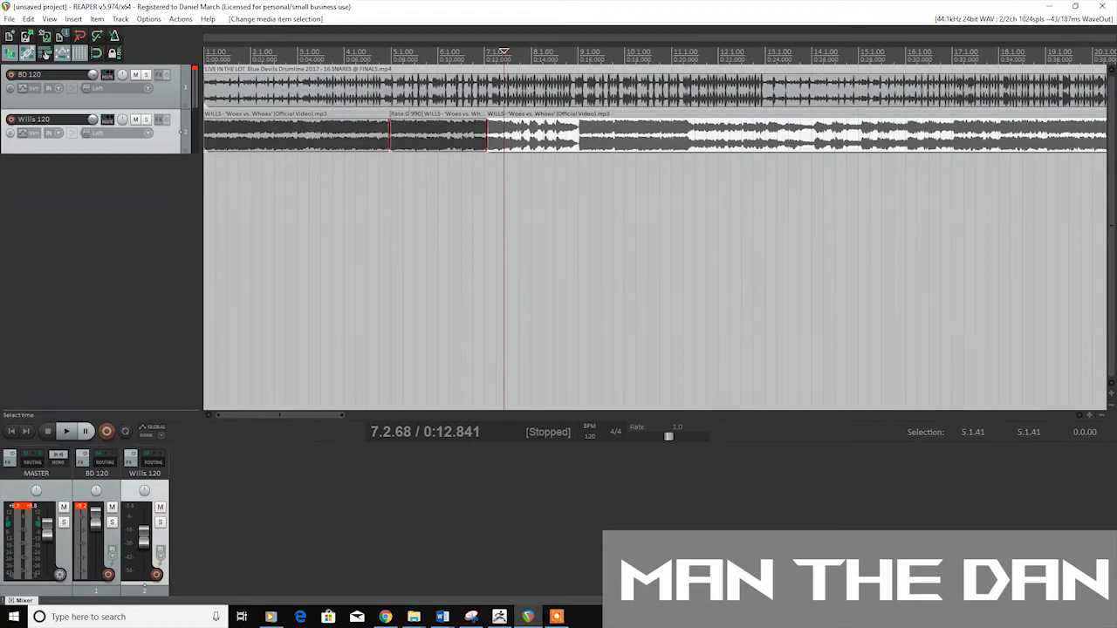
pyautogui.scroll(-3, 437, 49)
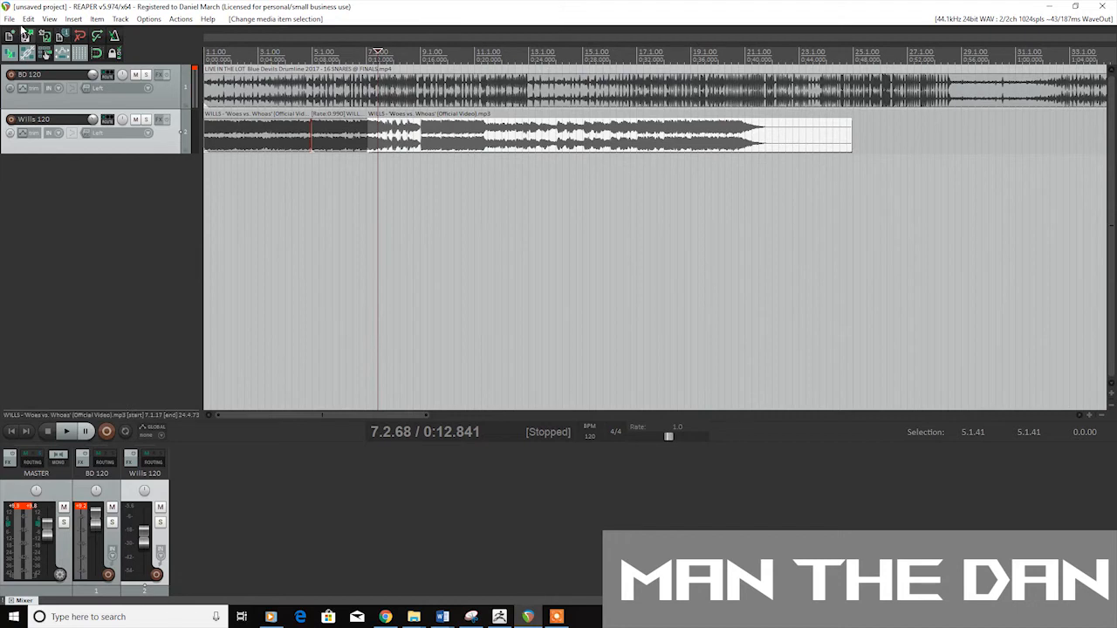
# Set up a render of the entire project with the file name drumz and MP3 (encoder by LAME project) as output format.
pyautogui.click(11, 20)
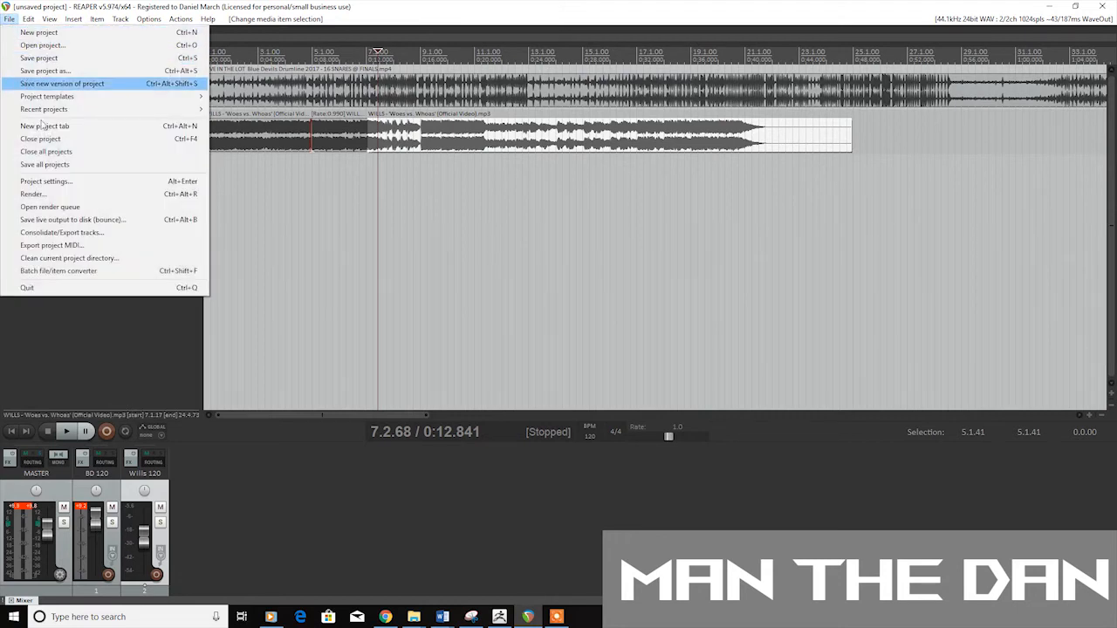
pyautogui.click(65, 194)
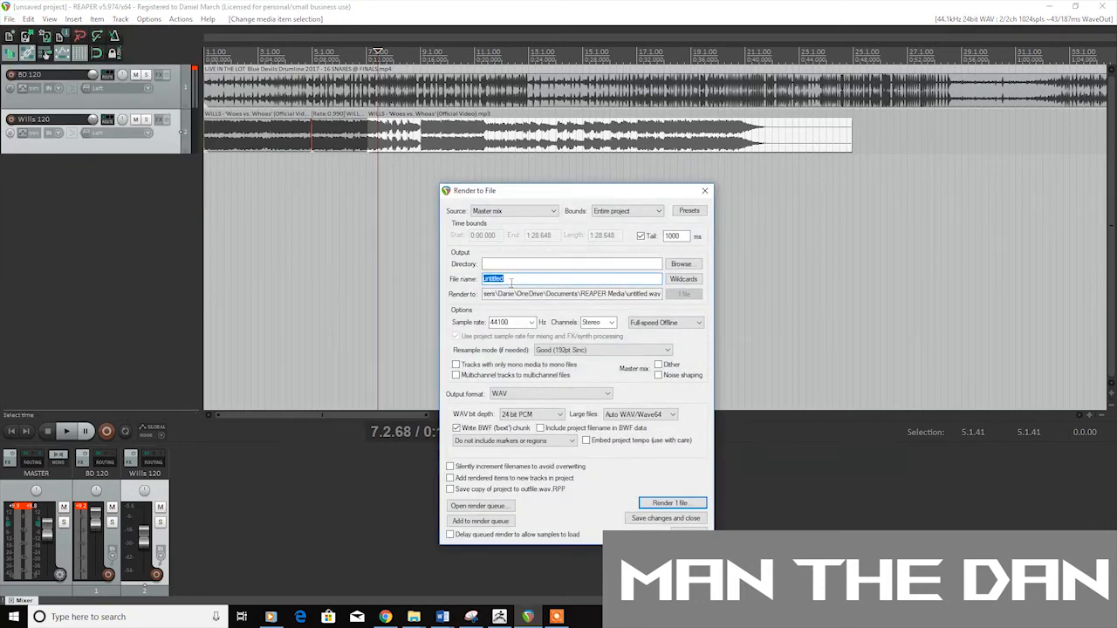
pyautogui.write('drum')
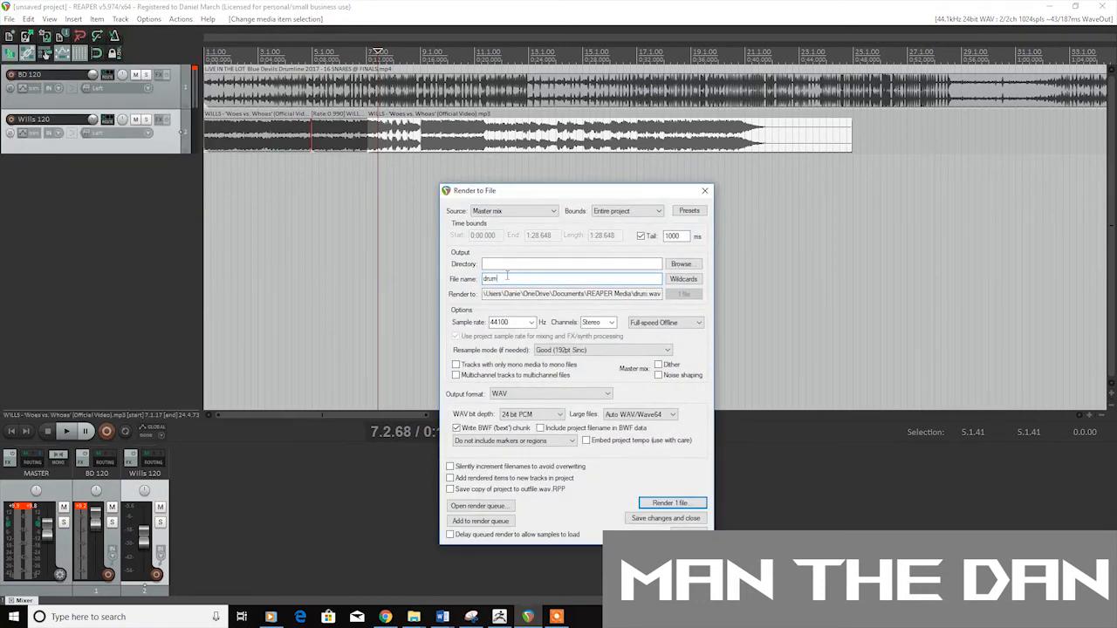
pyautogui.write('z')
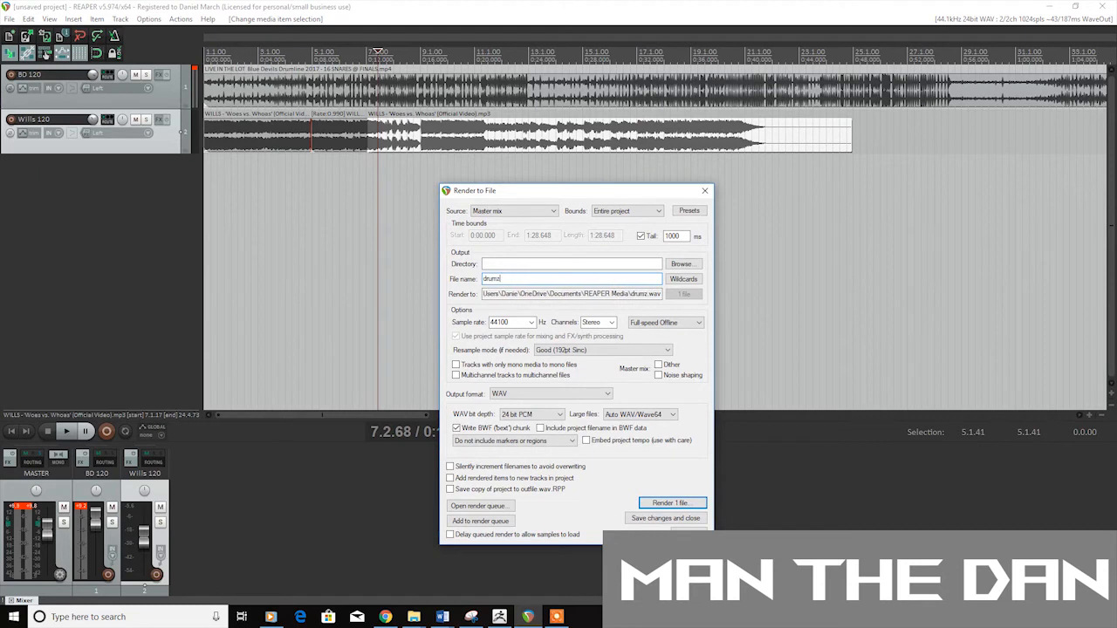
pyautogui.click(512, 395)
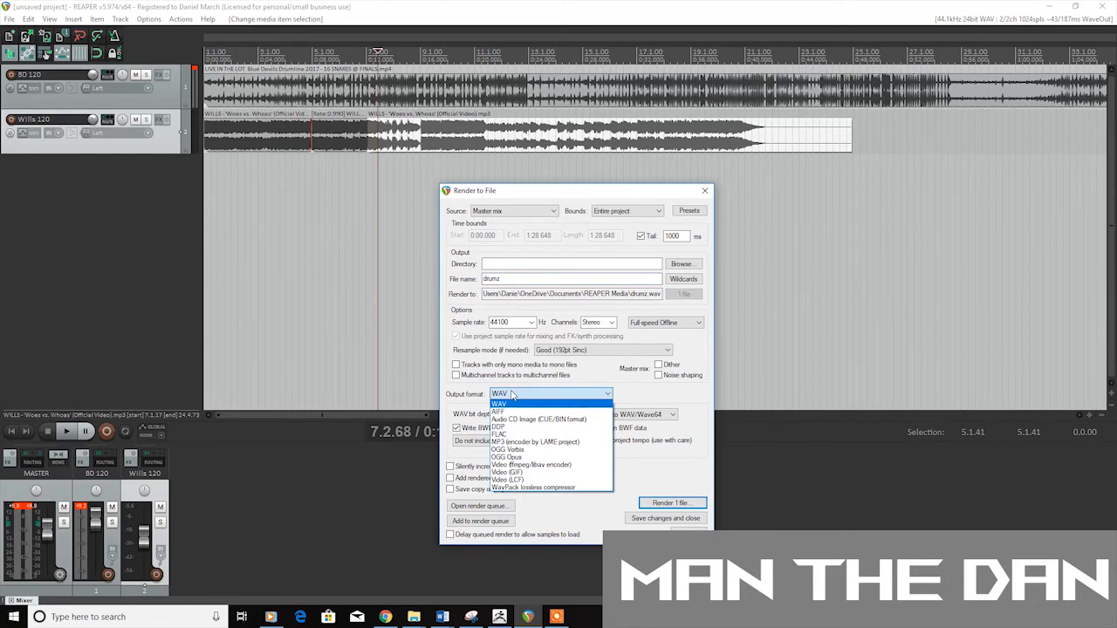
pyautogui.click(515, 442)
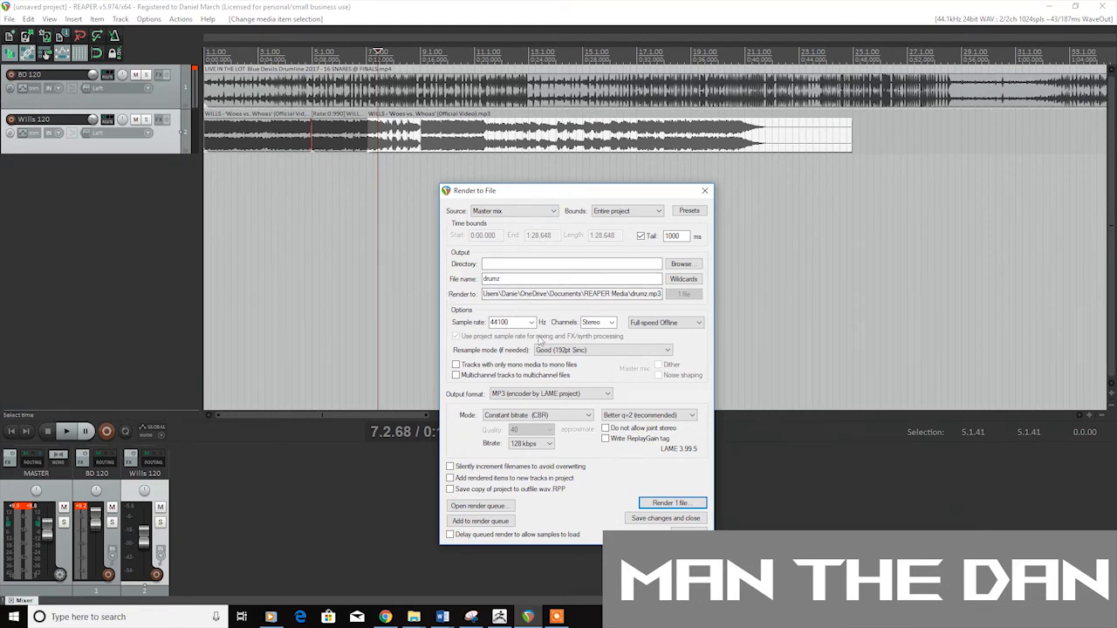
# Switch the render's output format to Video (ffmpeg/libav encoder) and close the render setup without rendering.
pyautogui.click(542, 395)
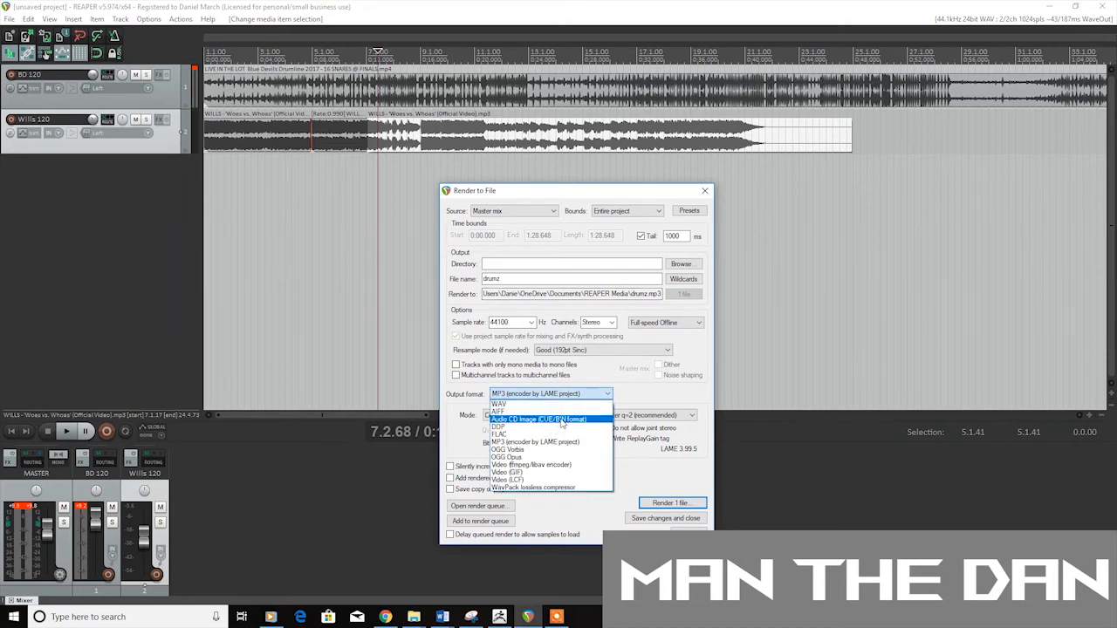
pyautogui.click(529, 466)
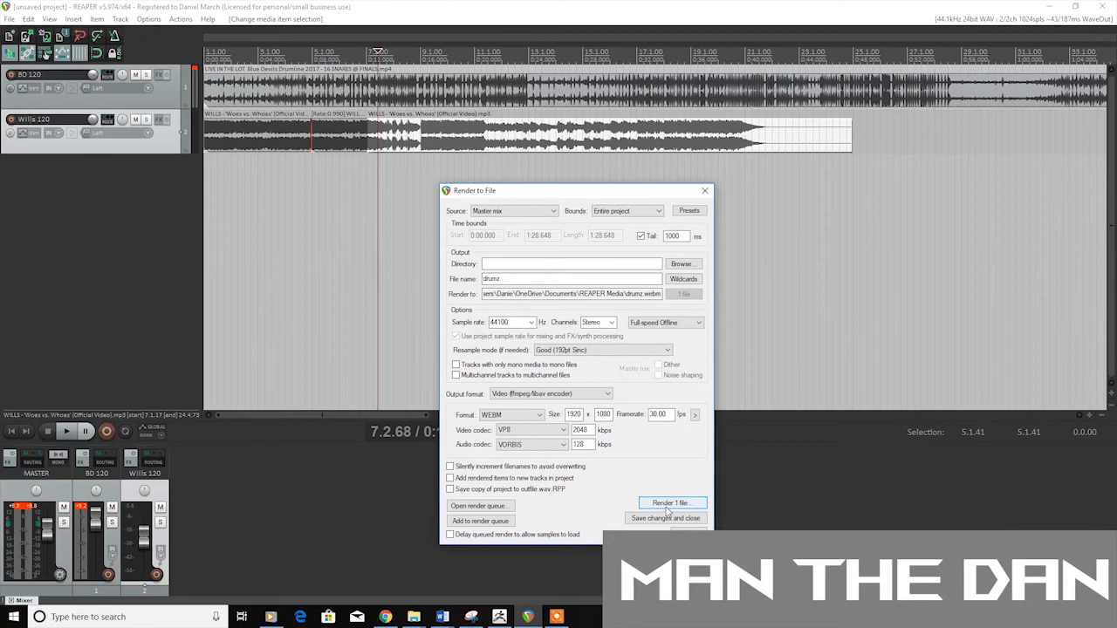
pyautogui.click(688, 534)
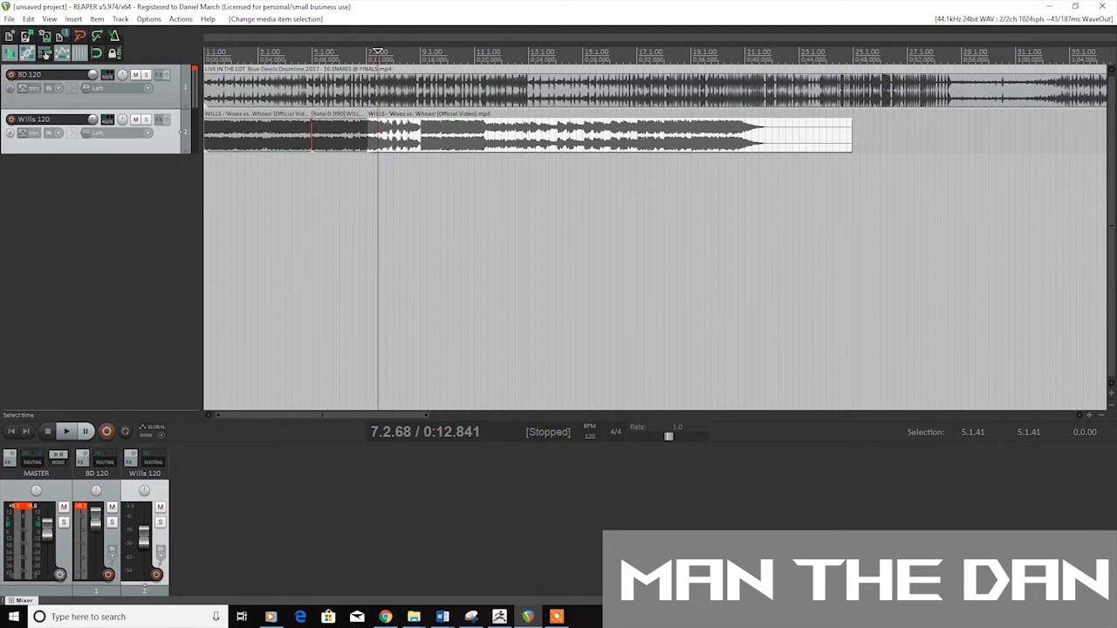
pyautogui.hotkey('alt', 'Tab')
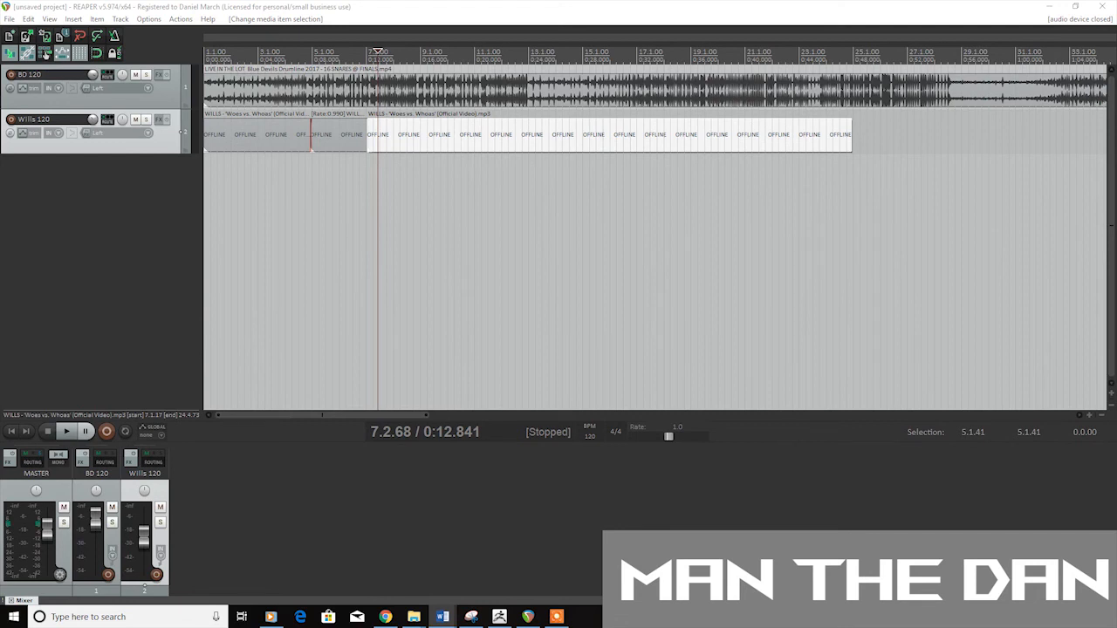
pyautogui.click(569, 181)
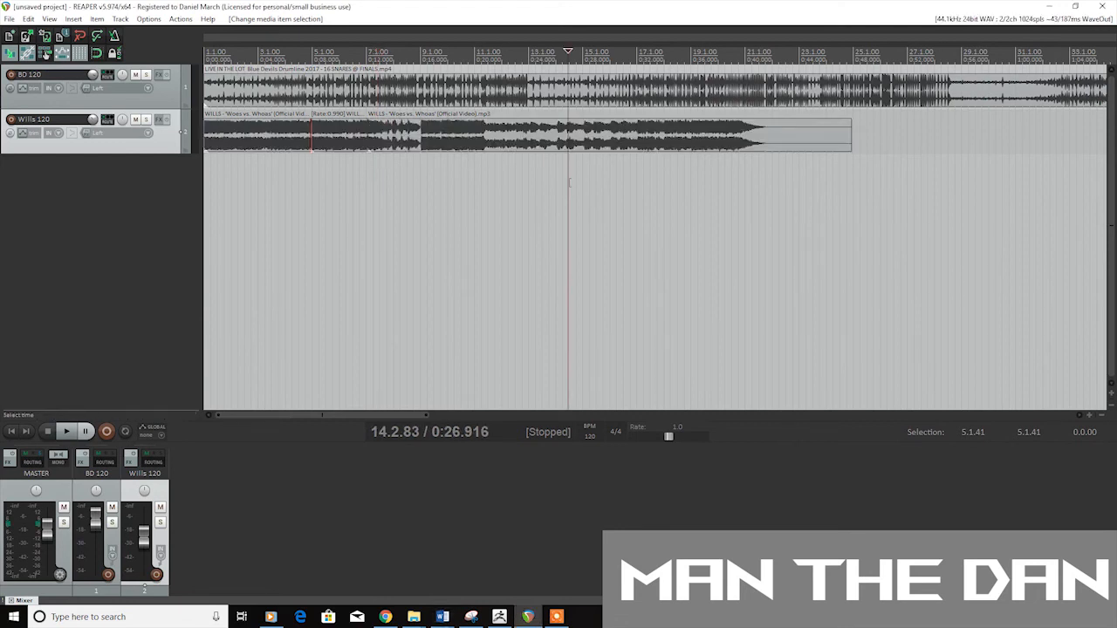